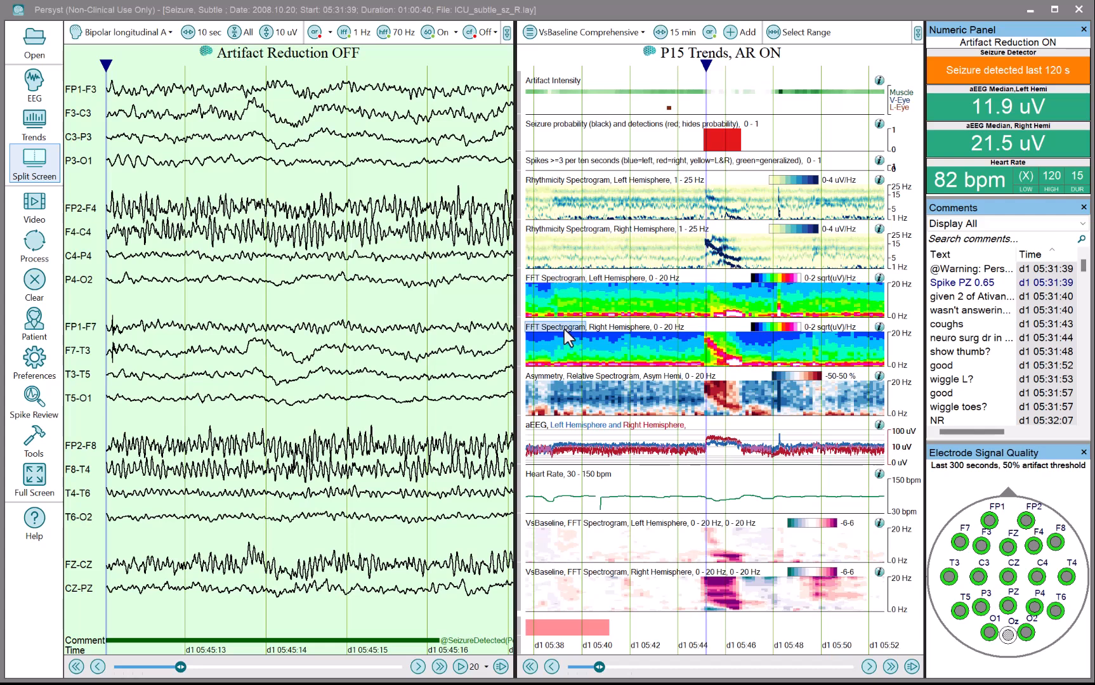
# Step: Show the trend values at several cursor times during the seizure on the right-hemisphere FFT spectrogram, and hide them again
pyautogui.click(711, 353)
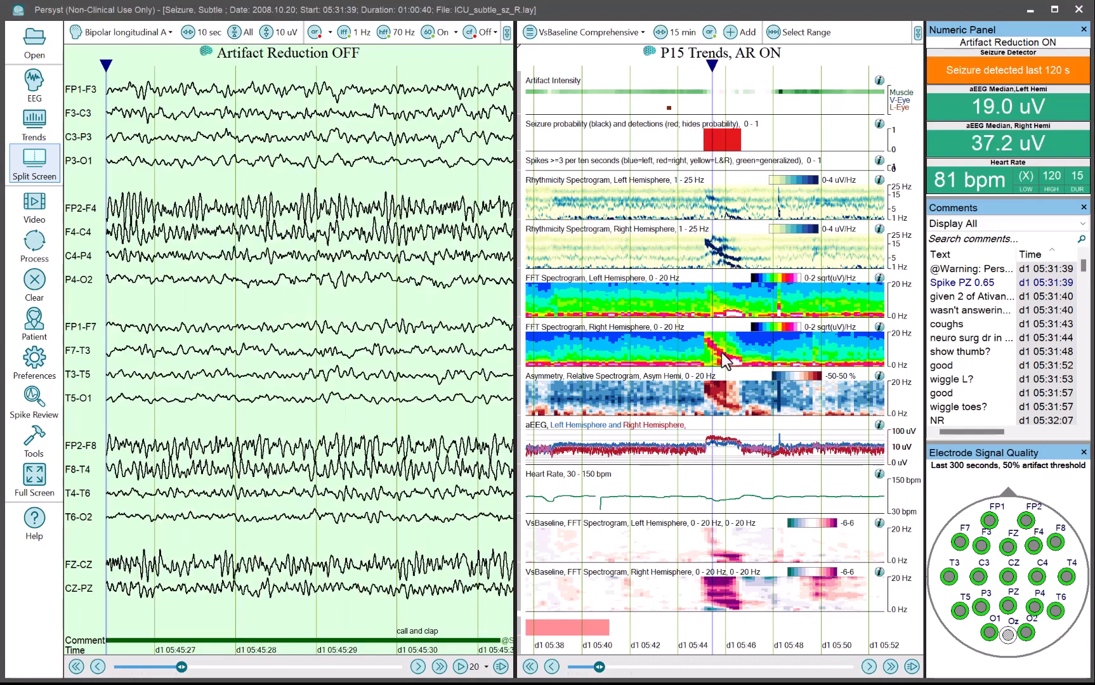
pyautogui.click(717, 352)
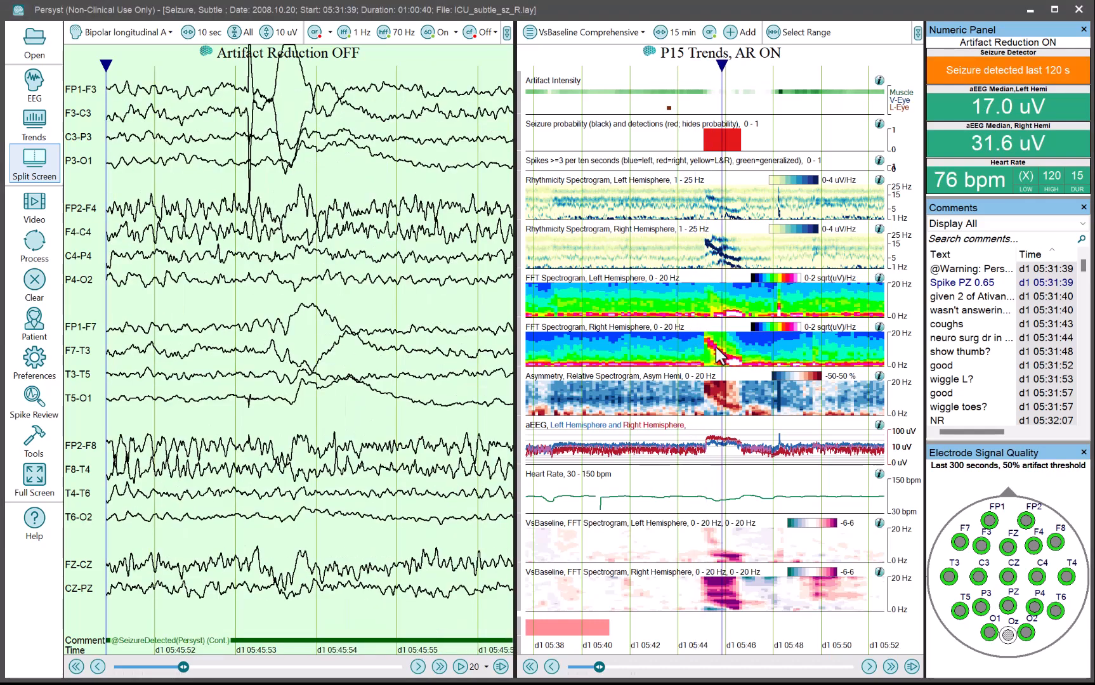
pyautogui.rightClick(895, 347)
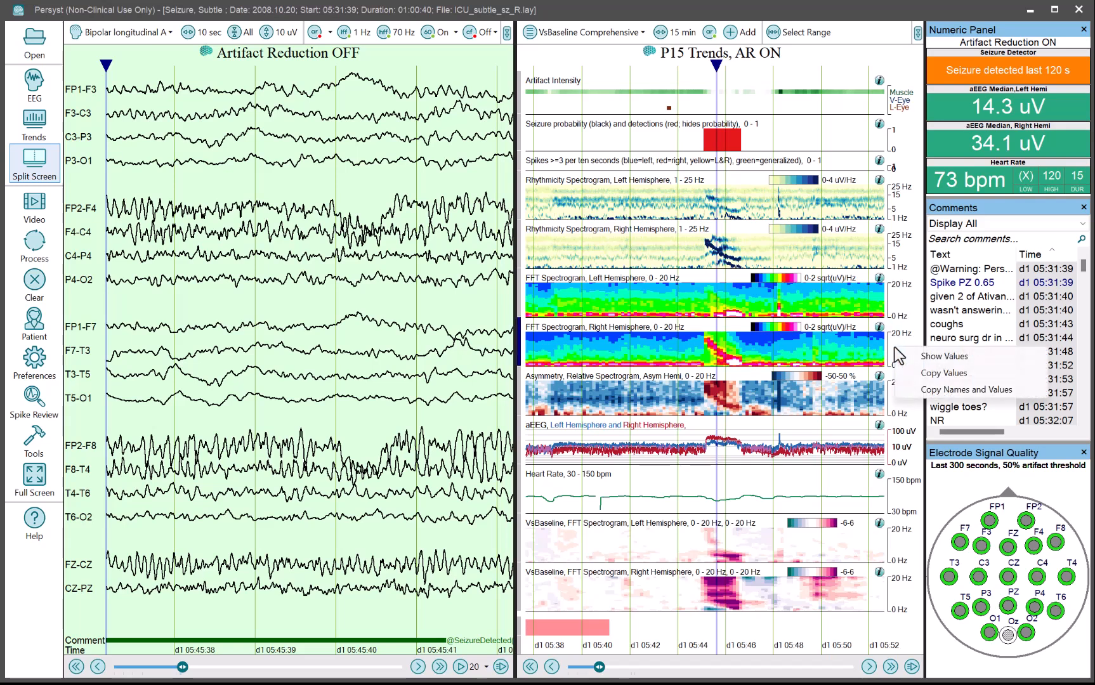
pyautogui.click(944, 356)
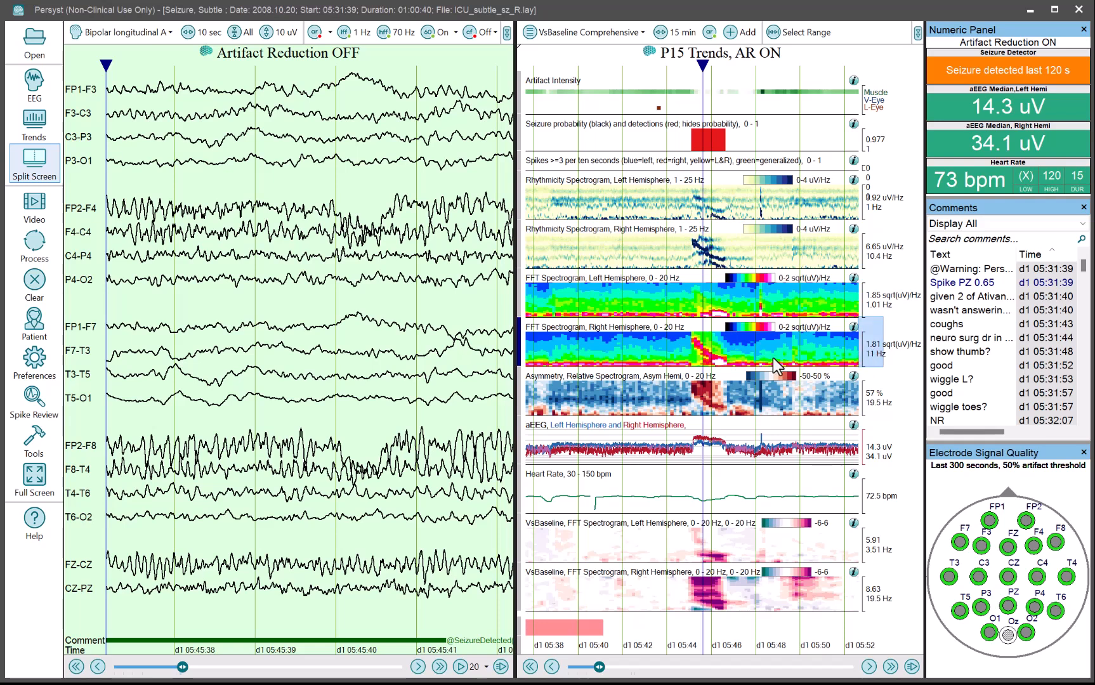
pyautogui.click(696, 353)
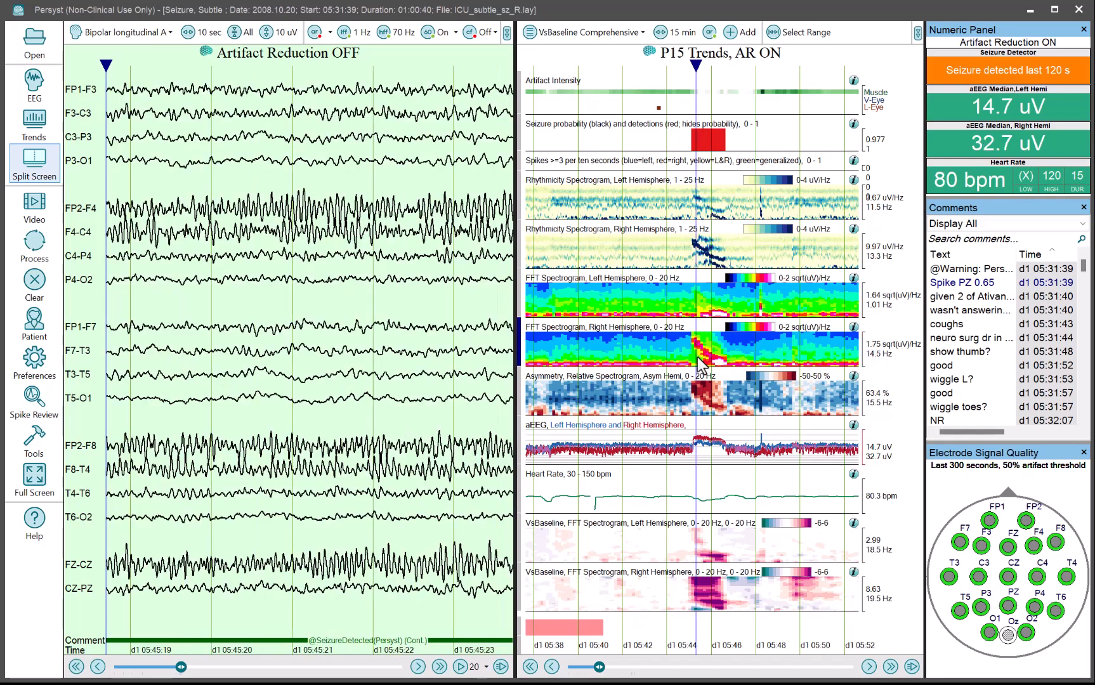
pyautogui.rightClick(888, 356)
pyautogui.click(889, 357)
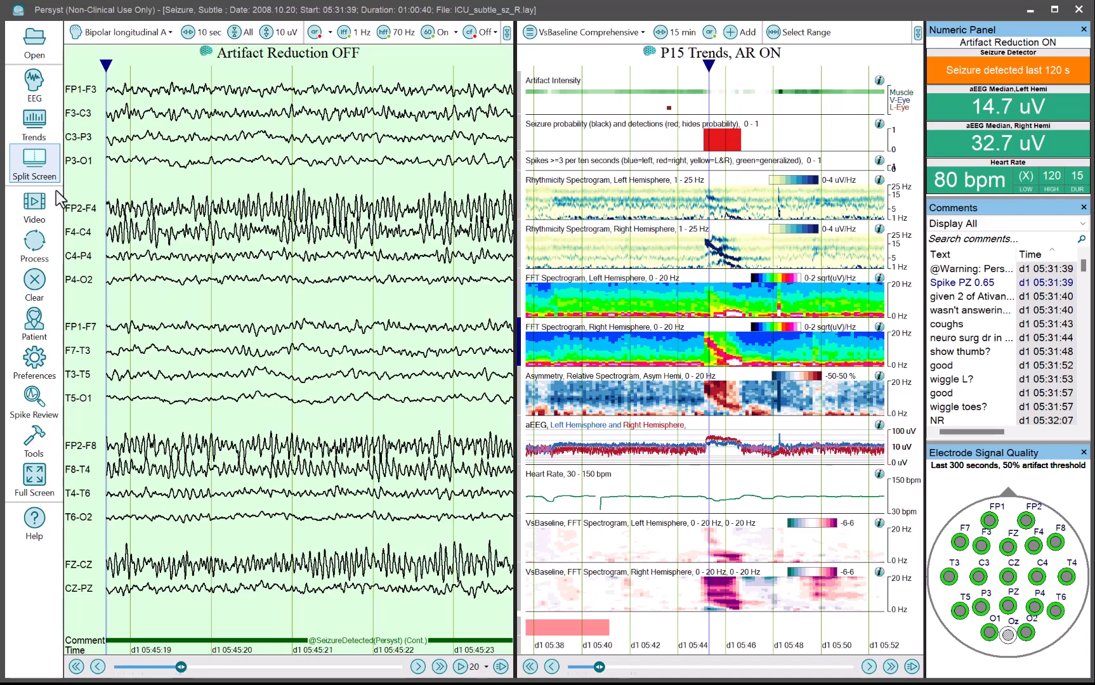
# Step: Display only the trends with a 30-minute page, and select both the left- and right-hemisphere FFT spectrograms
pyautogui.click(35, 130)
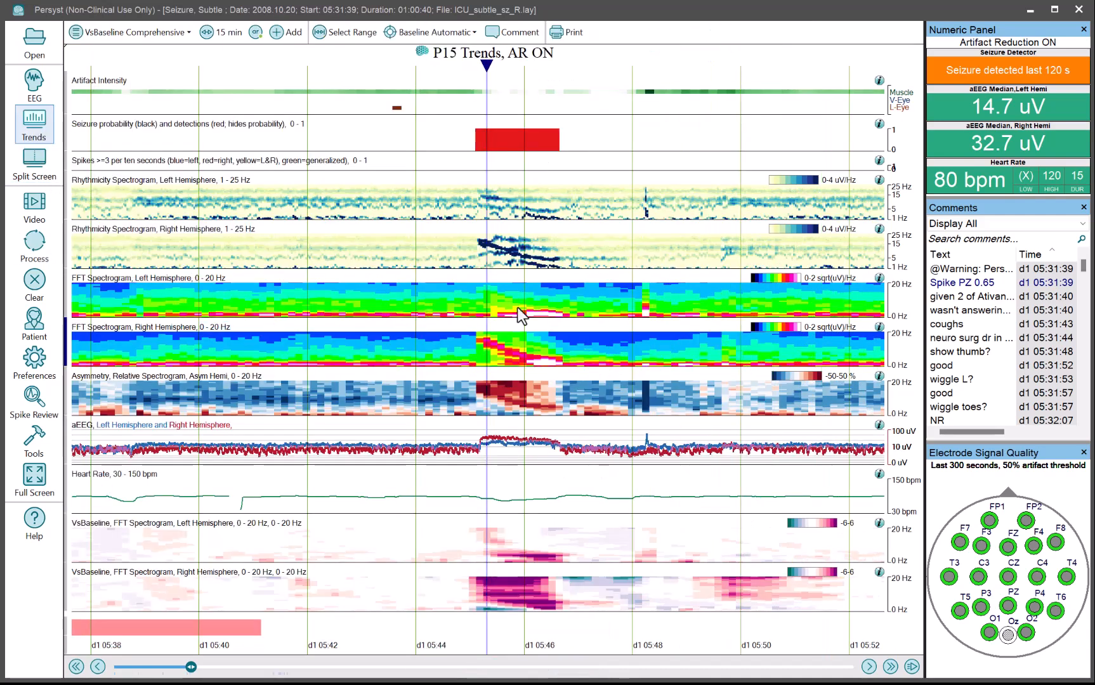
pyautogui.click(217, 32)
pyautogui.click(146, 61)
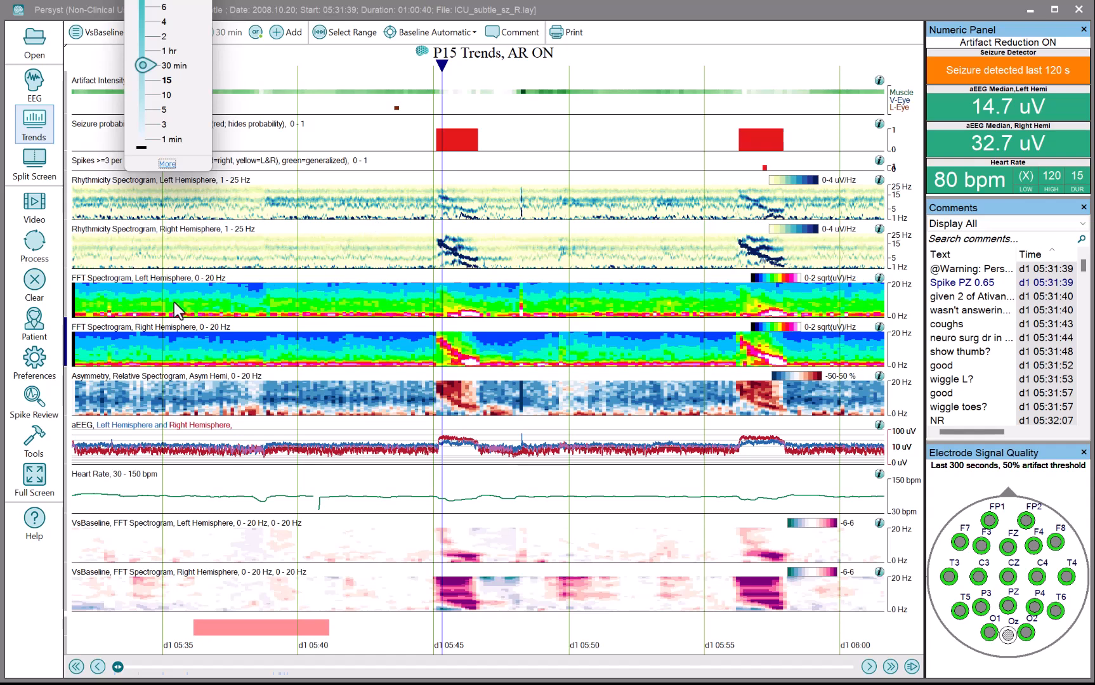
pyautogui.click(69, 313)
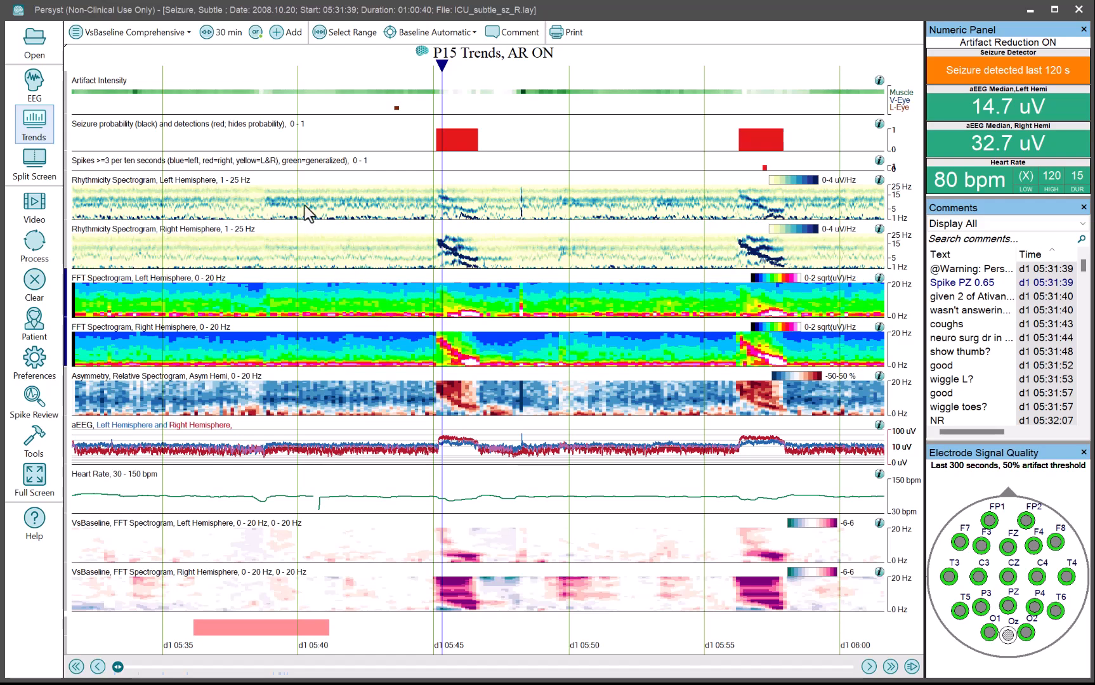
# Step: Browse the list of available trends and the new-trend types, and leave without adding a trend
pyautogui.click(158, 38)
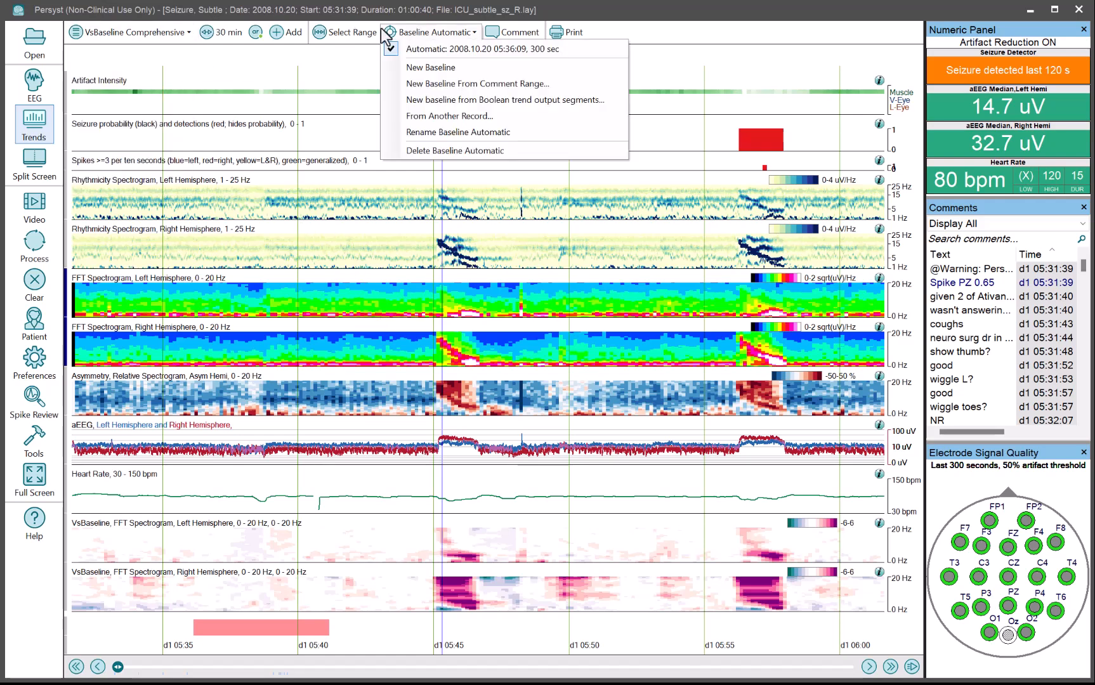
pyautogui.click(287, 32)
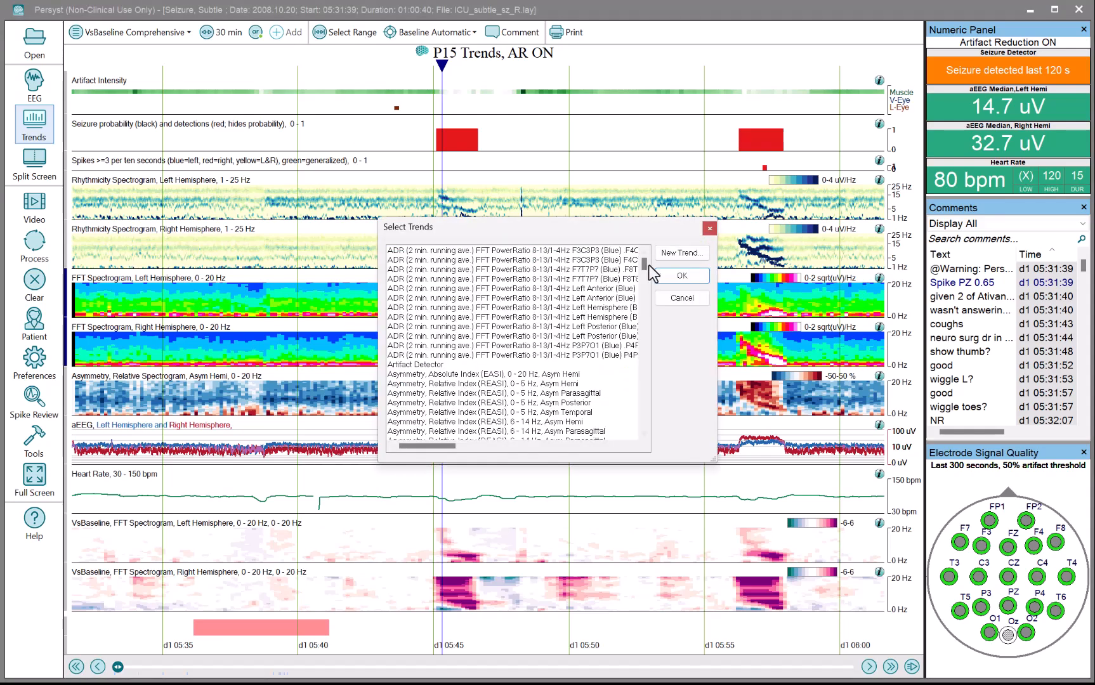
pyautogui.moveTo(646, 260); pyautogui.dragTo(643, 432)
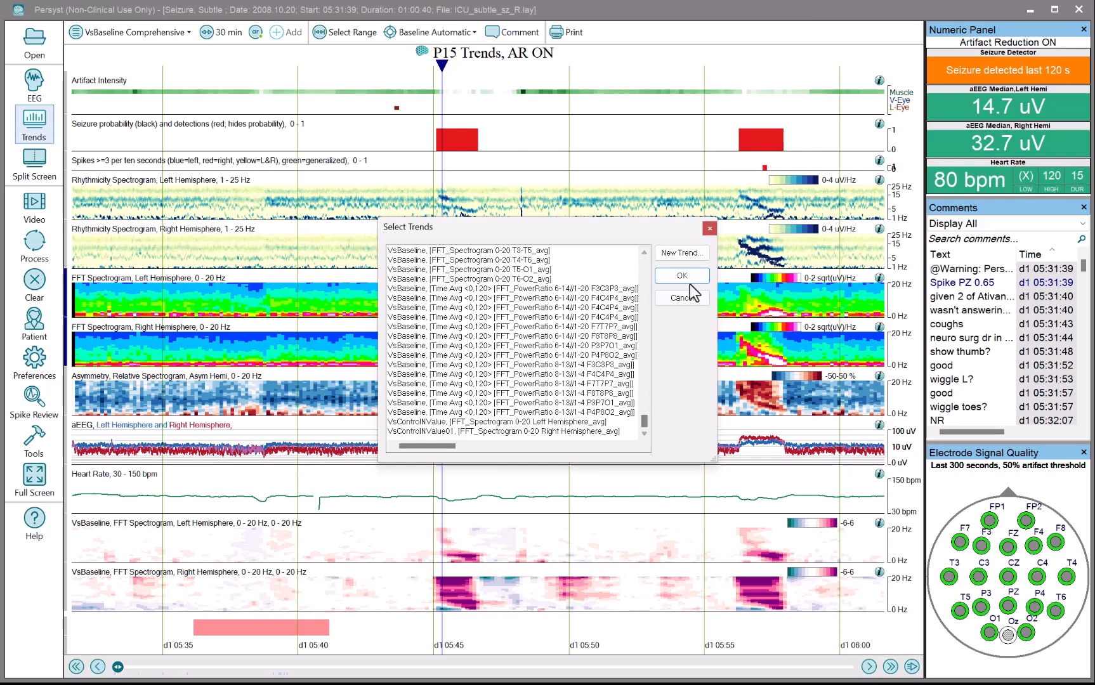
pyautogui.click(682, 252)
pyautogui.moveTo(678, 246); pyautogui.dragTo(691, 454)
pyautogui.click(662, 519)
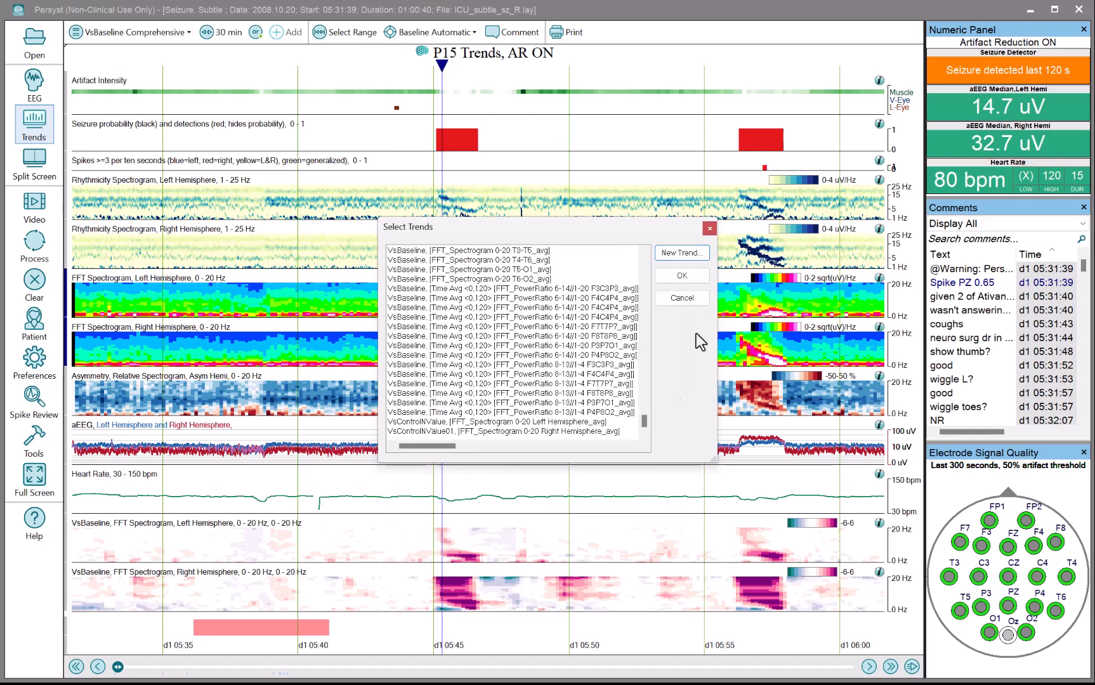
pyautogui.click(692, 303)
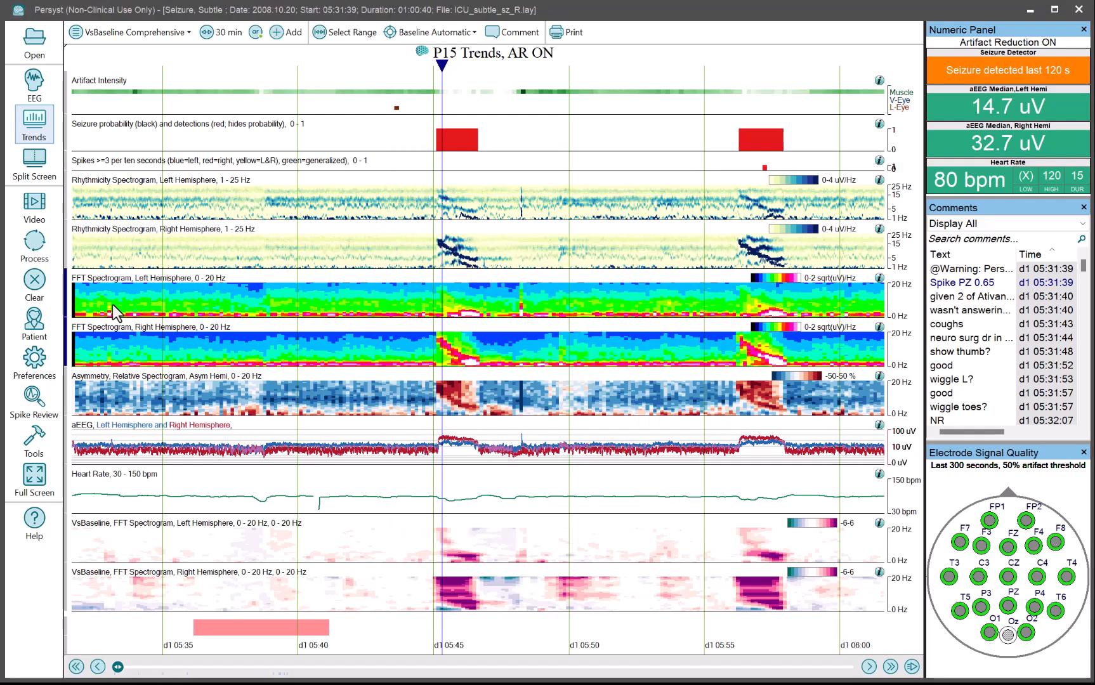
# Step: Examine the left rhythmicity spectrogram's frequency-scaling options and the right FFT spectrogram's Y-axis range
pyautogui.keyDown('shift'); pyautogui.click(66, 341); pyautogui.keyUp('shift')
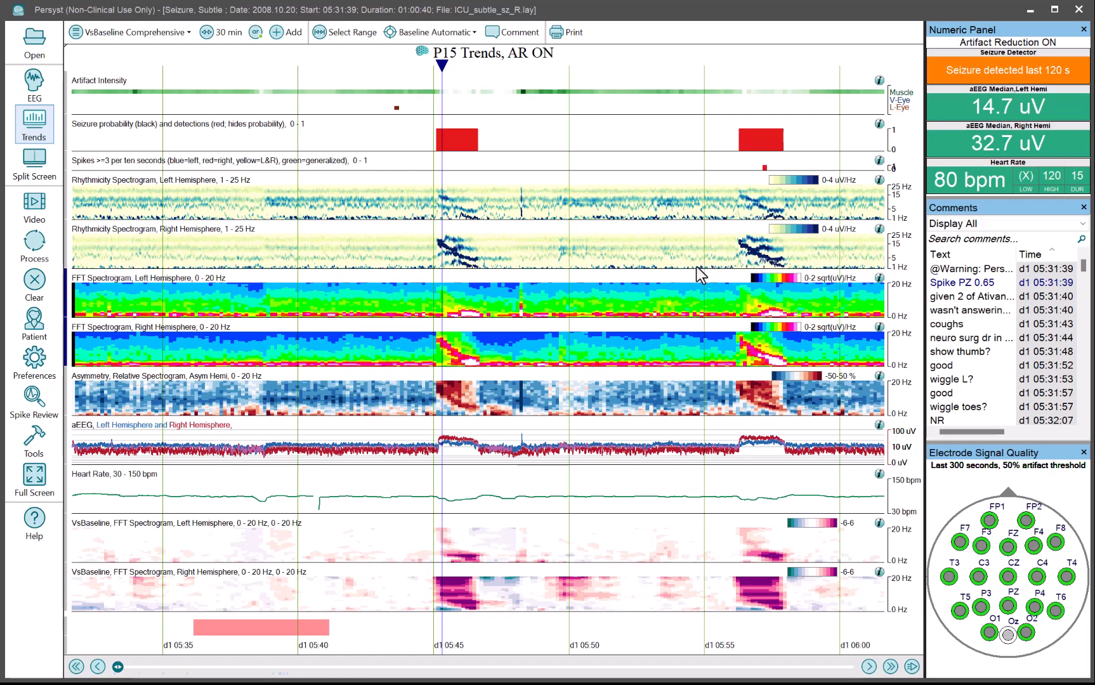
pyautogui.click(92, 179)
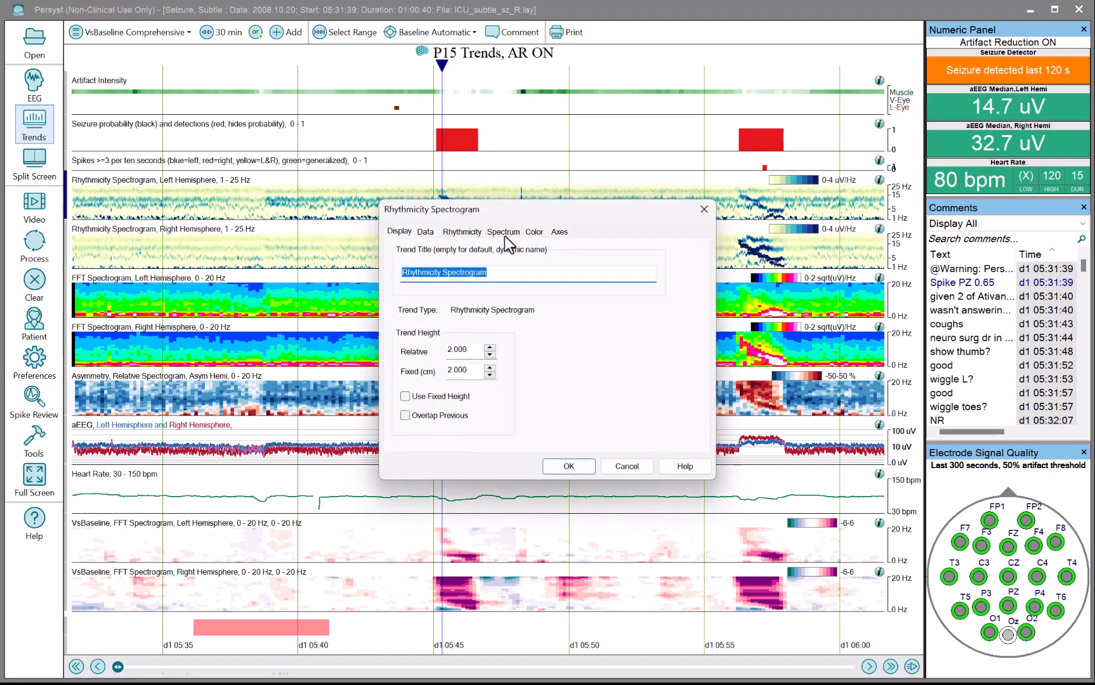
pyautogui.click(456, 232)
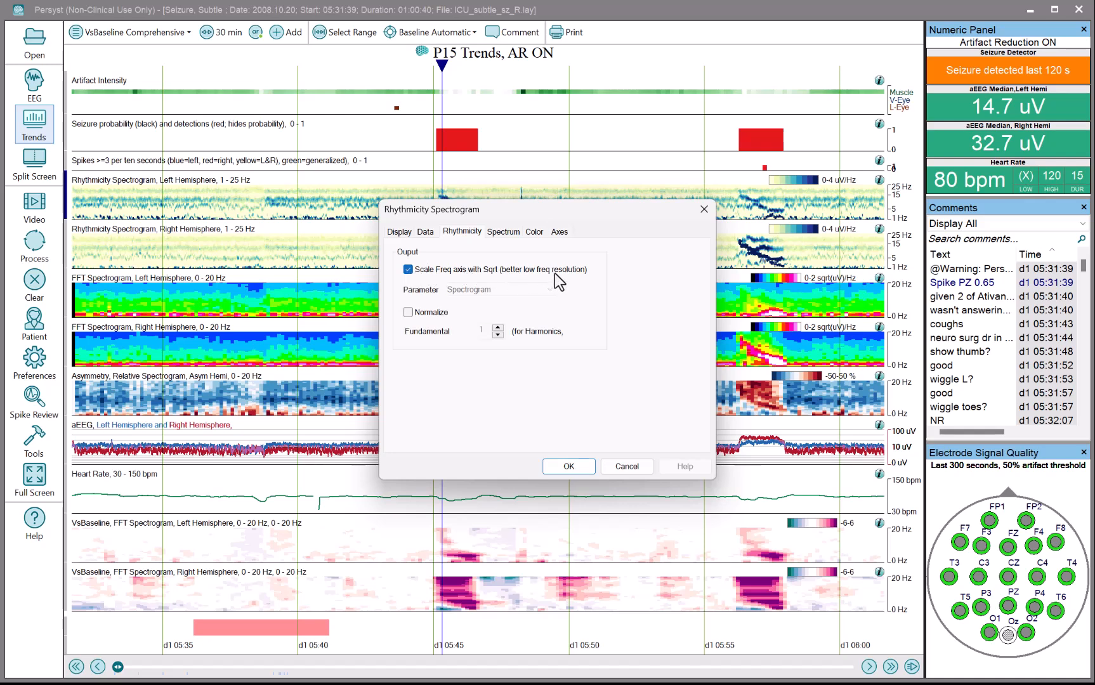
pyautogui.click(628, 467)
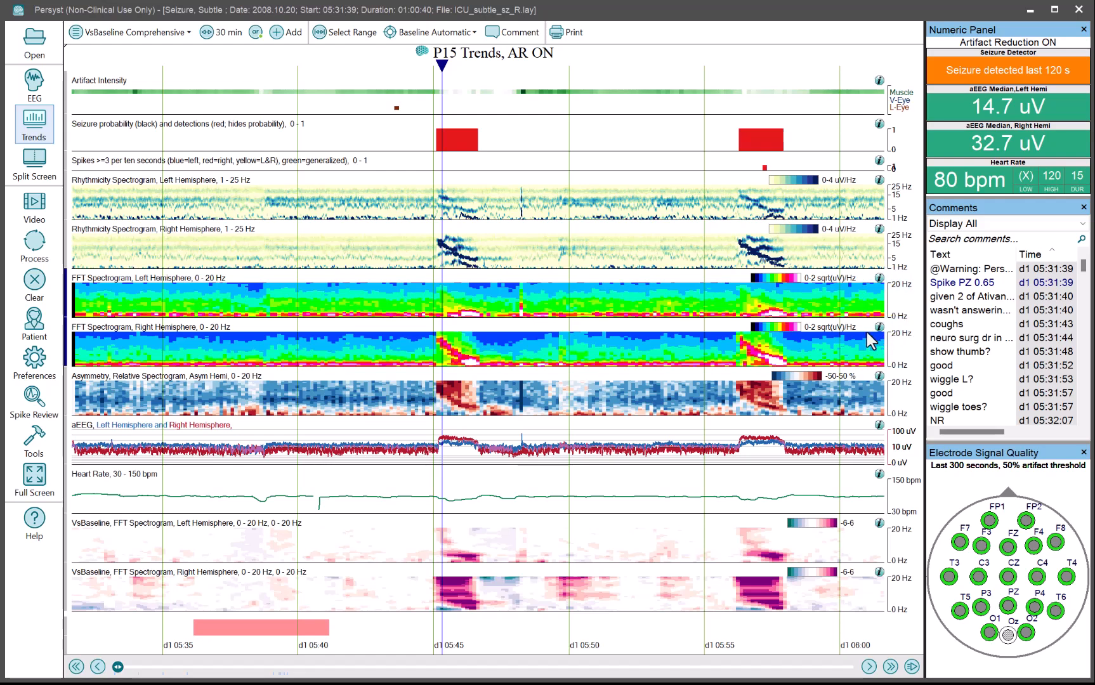
pyautogui.click(788, 327)
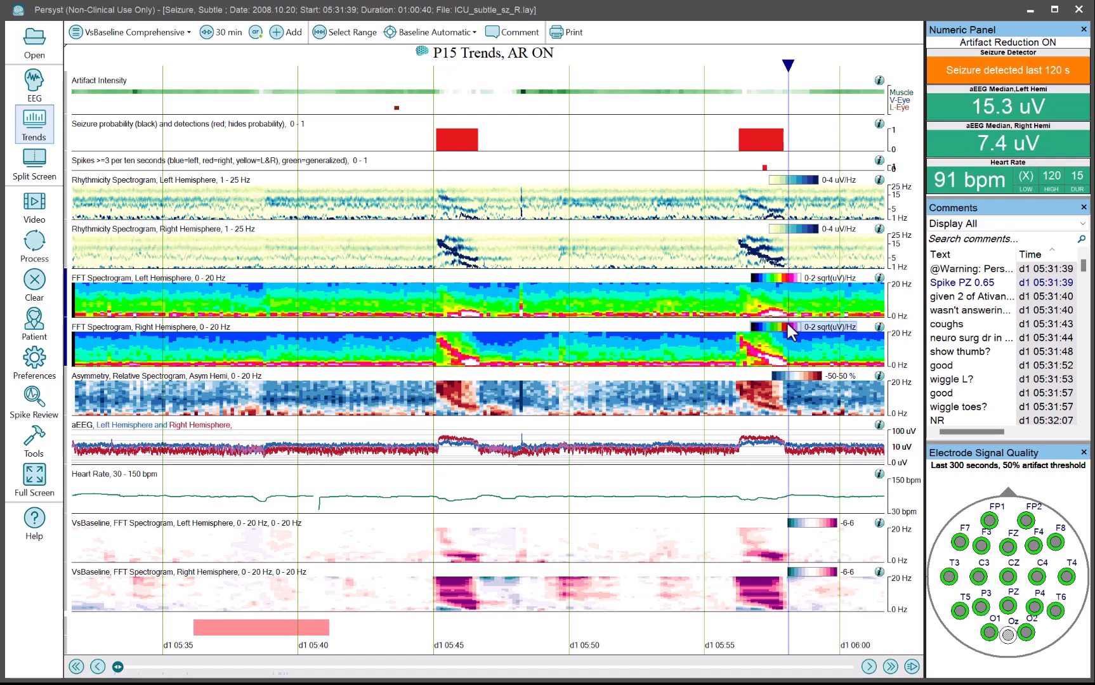
pyautogui.click(898, 347)
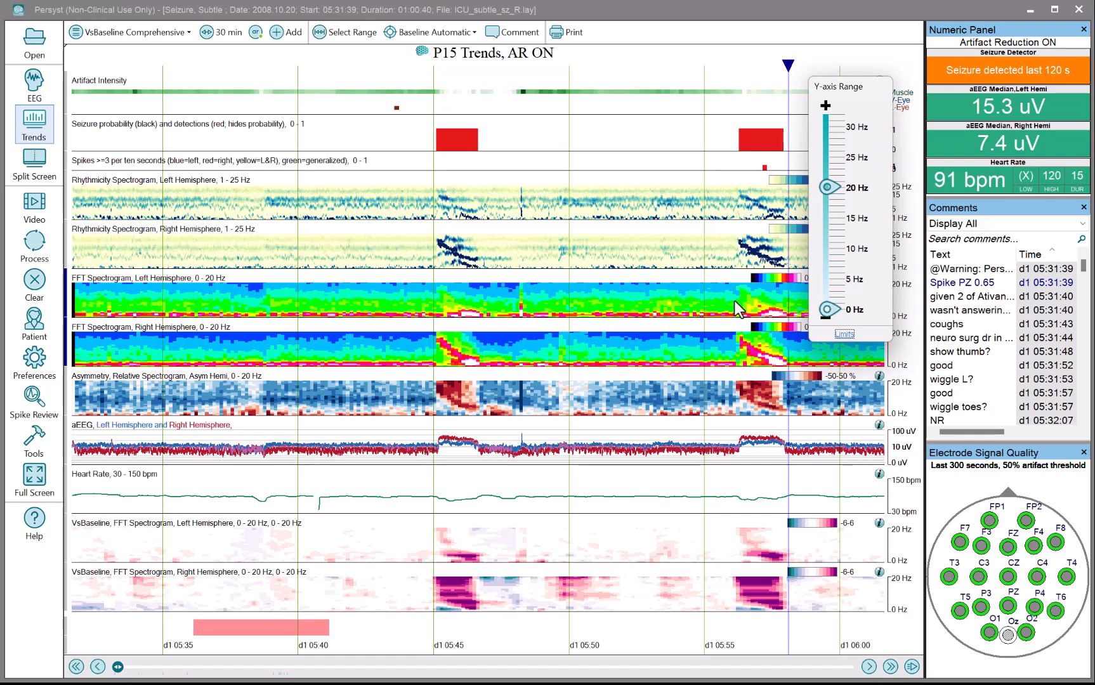
# Step: Export the selected FFT spectrogram values from record start to end as ICU_subtle_sz_R.csv on the Desktop
pyautogui.click(34, 440)
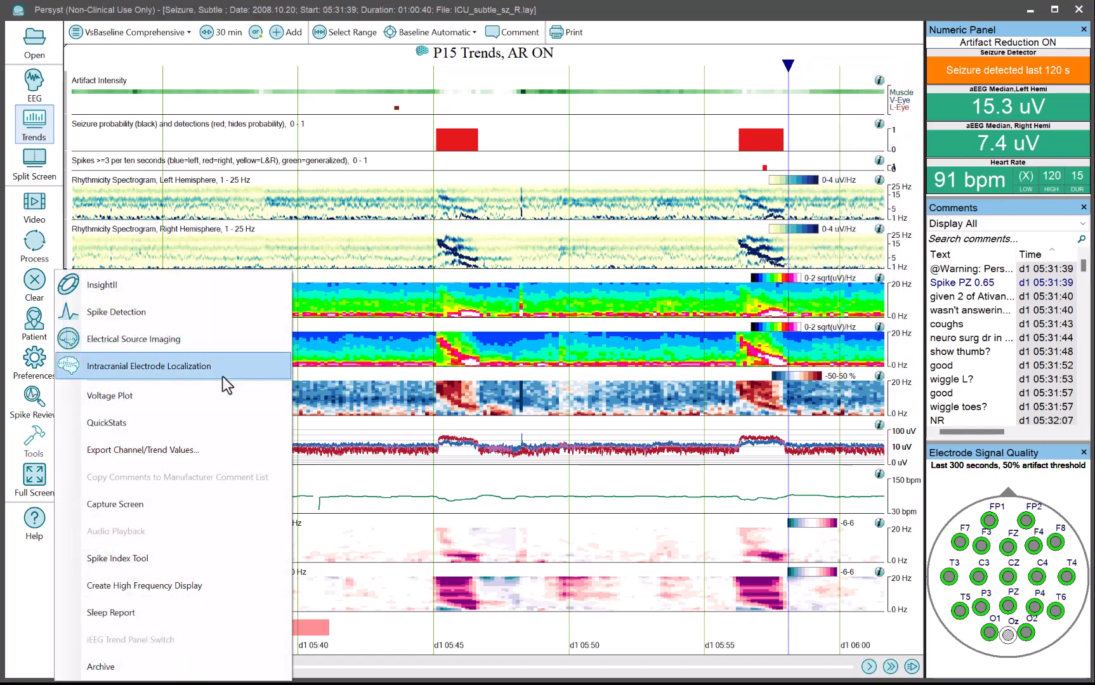
pyautogui.click(201, 452)
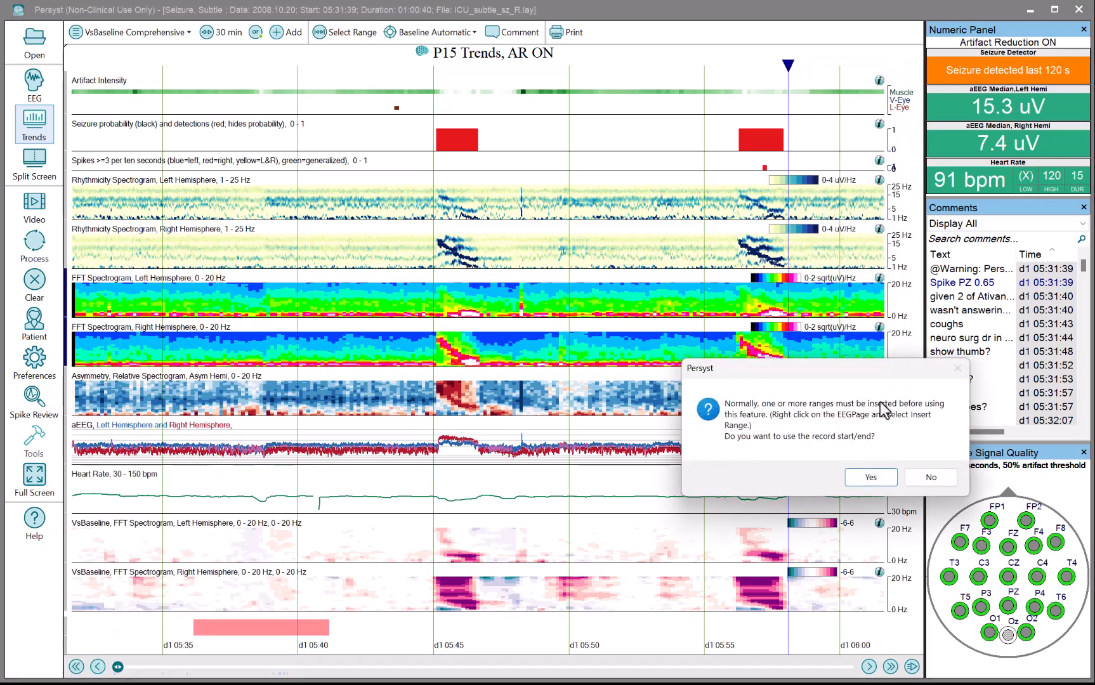
pyautogui.click(870, 480)
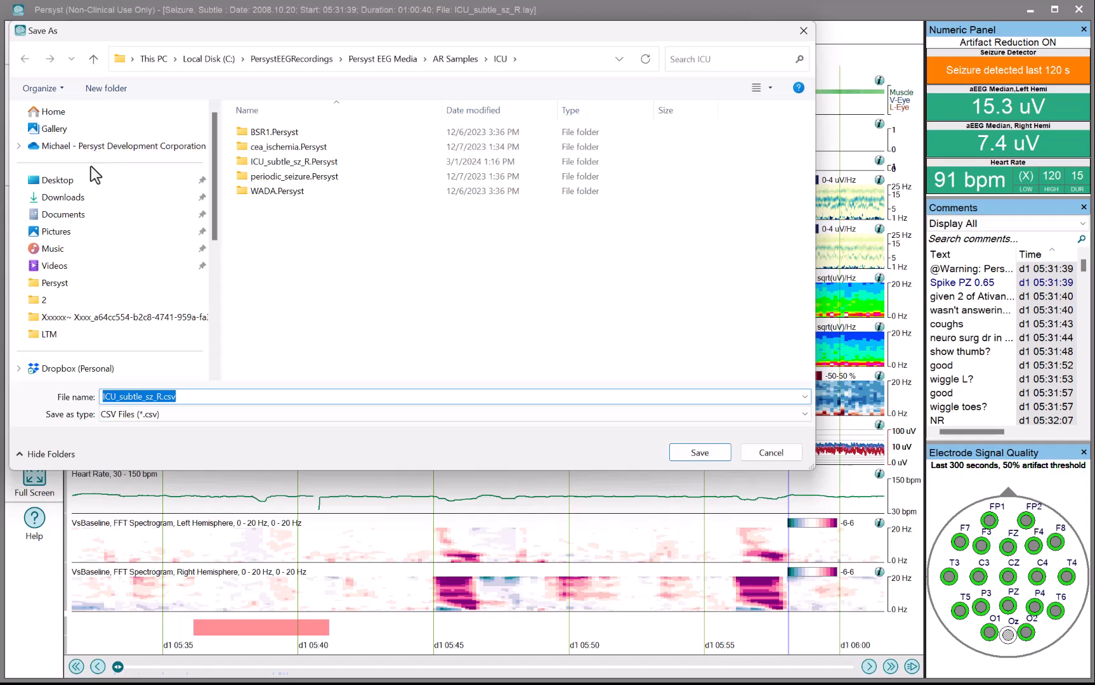
pyautogui.click(66, 180)
pyautogui.click(724, 460)
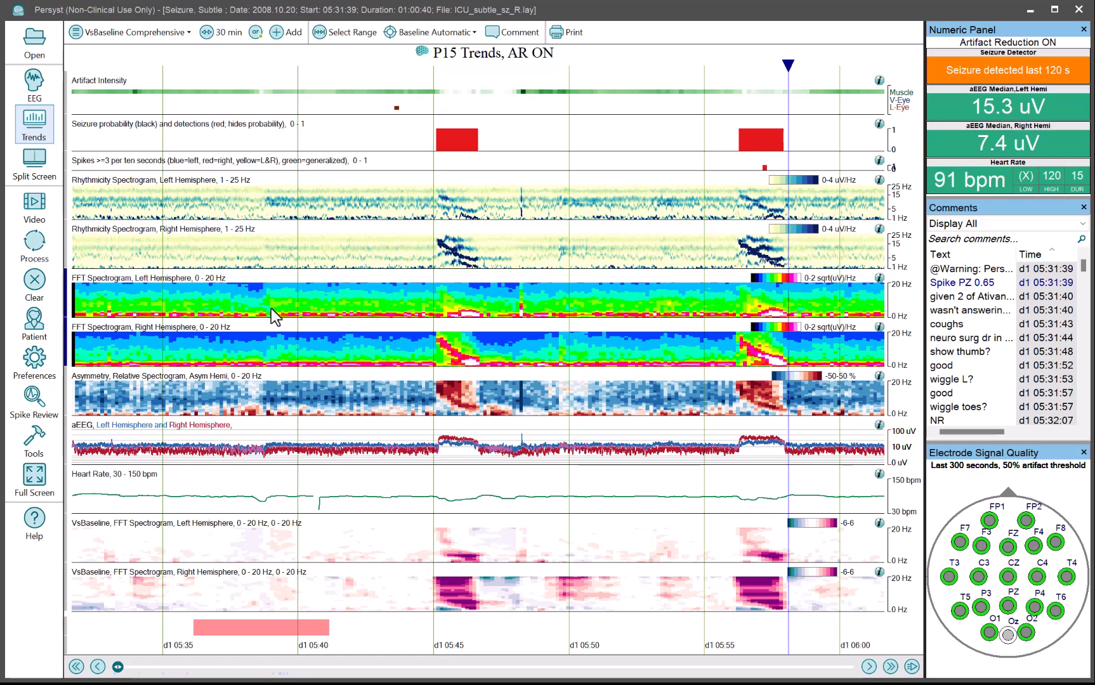
pyautogui.rightClick(316, 309)
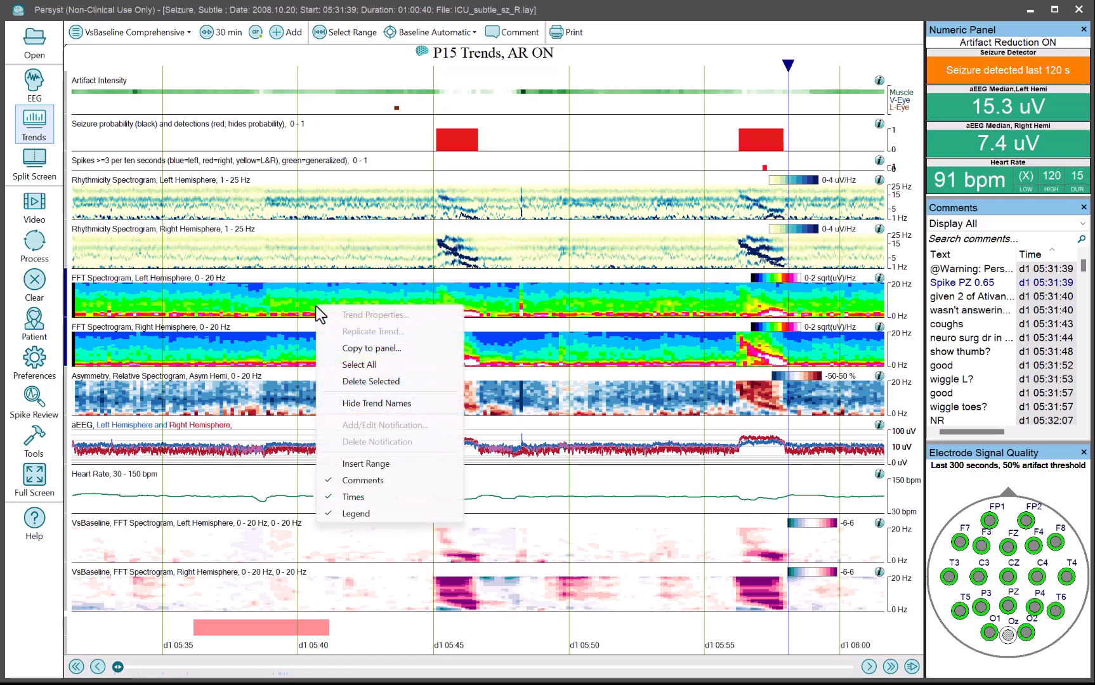
pyautogui.click(351, 464)
pyautogui.click(650, 442)
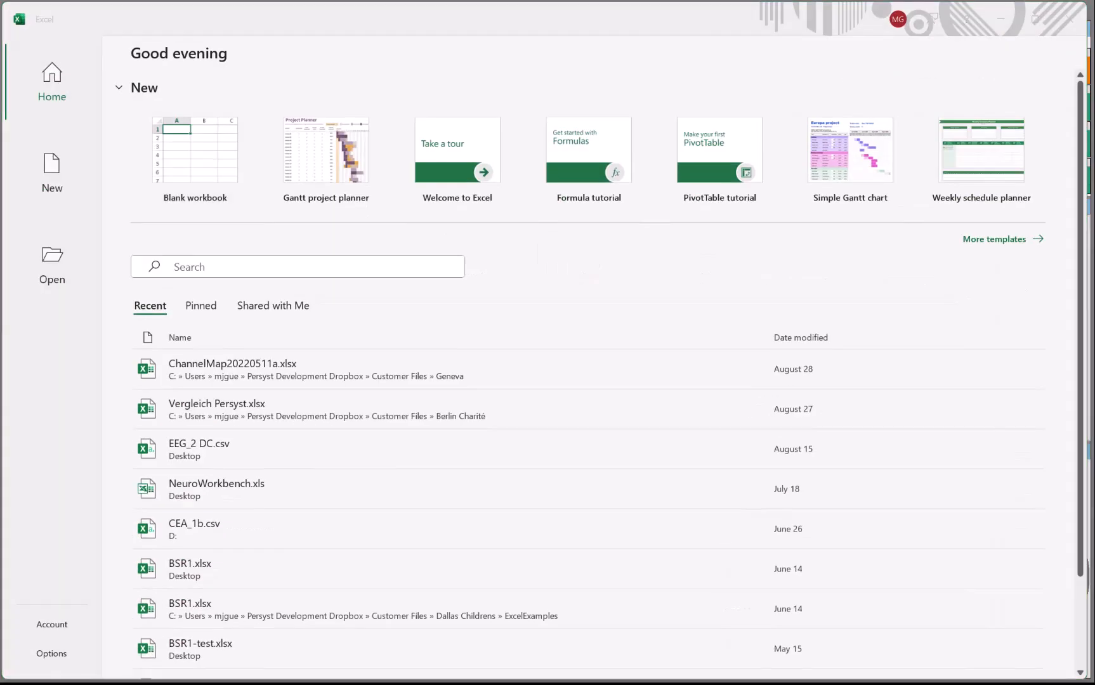
# Step: Switch to Excel, open the exported ICU_subtle_sz_R.csv and dismiss the data-loss notice
pyautogui.moveTo(437, 457); pyautogui.dragTo(622, 390)
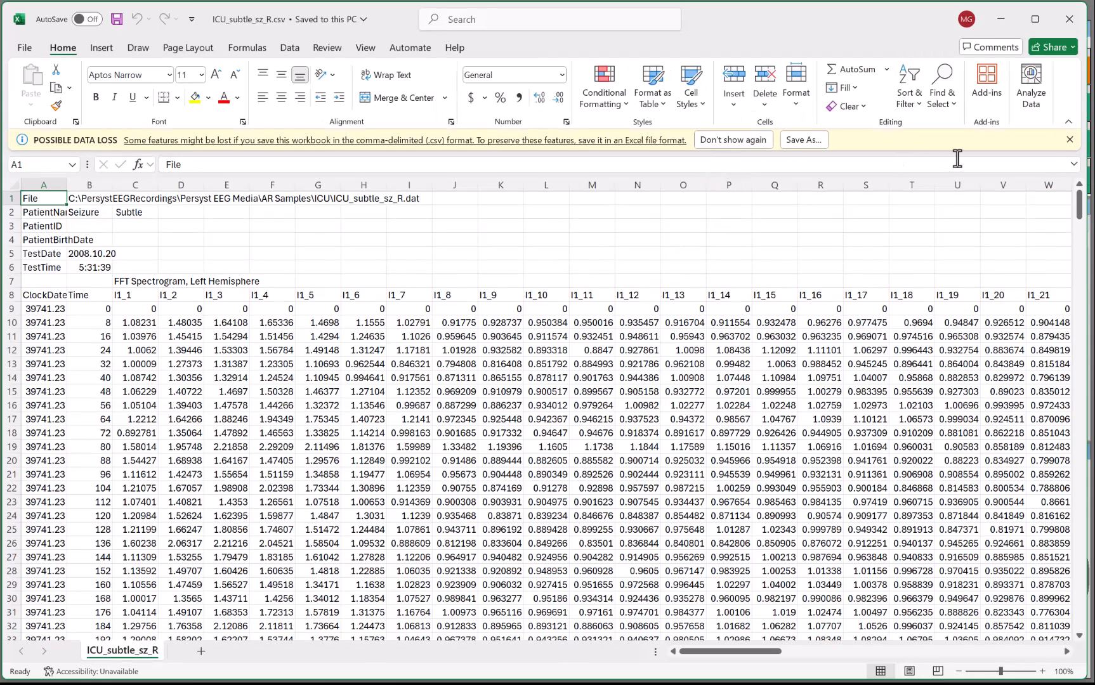
pyautogui.click(1070, 139)
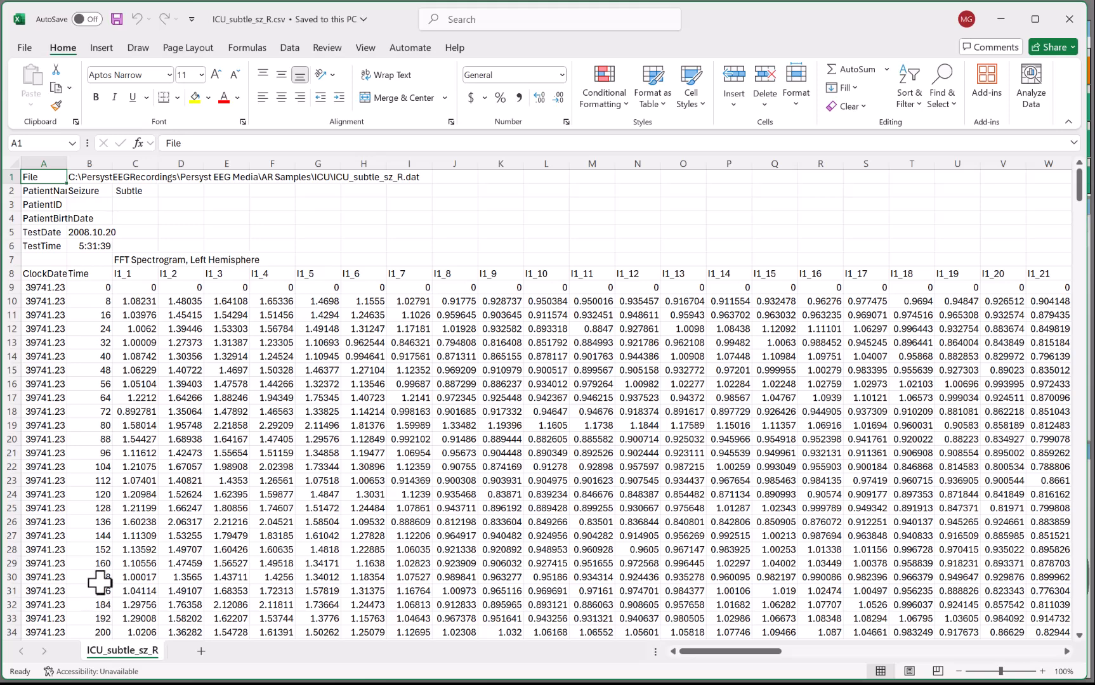
# Step: Examine the Time column and the FFT spectrogram values beside it to see how the exported rows are spaced
pyautogui.click(105, 289)
pyautogui.click(104, 304)
pyautogui.press('Up')
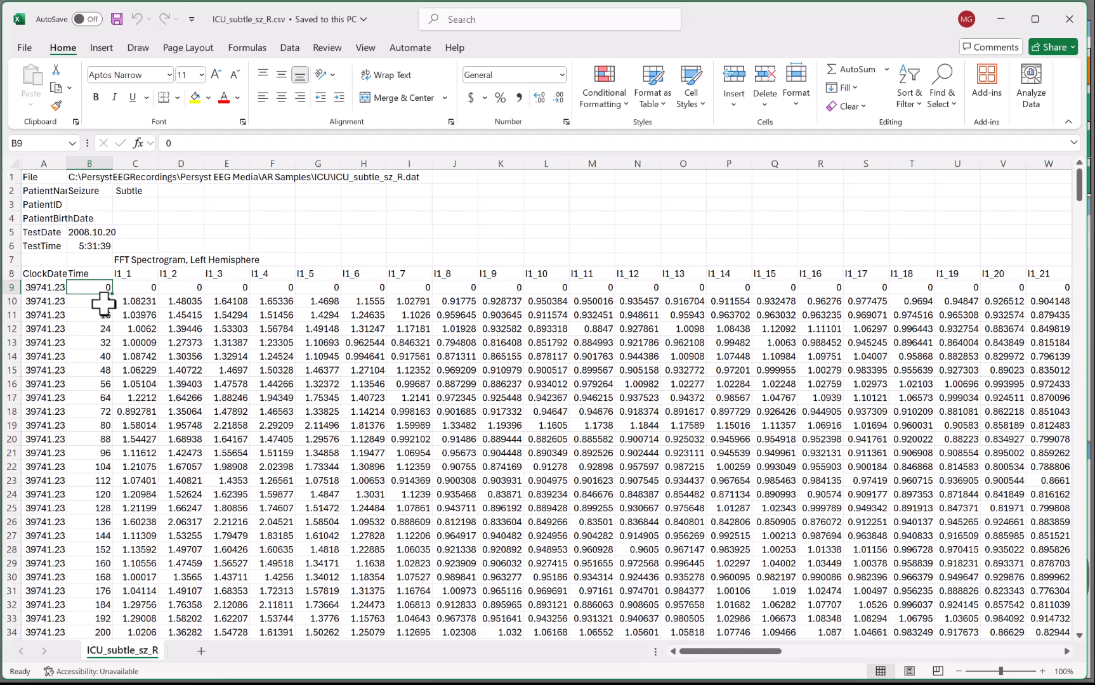
pyautogui.press('Down')
pyautogui.press('Down')
pyautogui.press('Down')
pyautogui.press('Down')
pyautogui.press('Down')
pyautogui.press('Down')
pyautogui.press('Down')
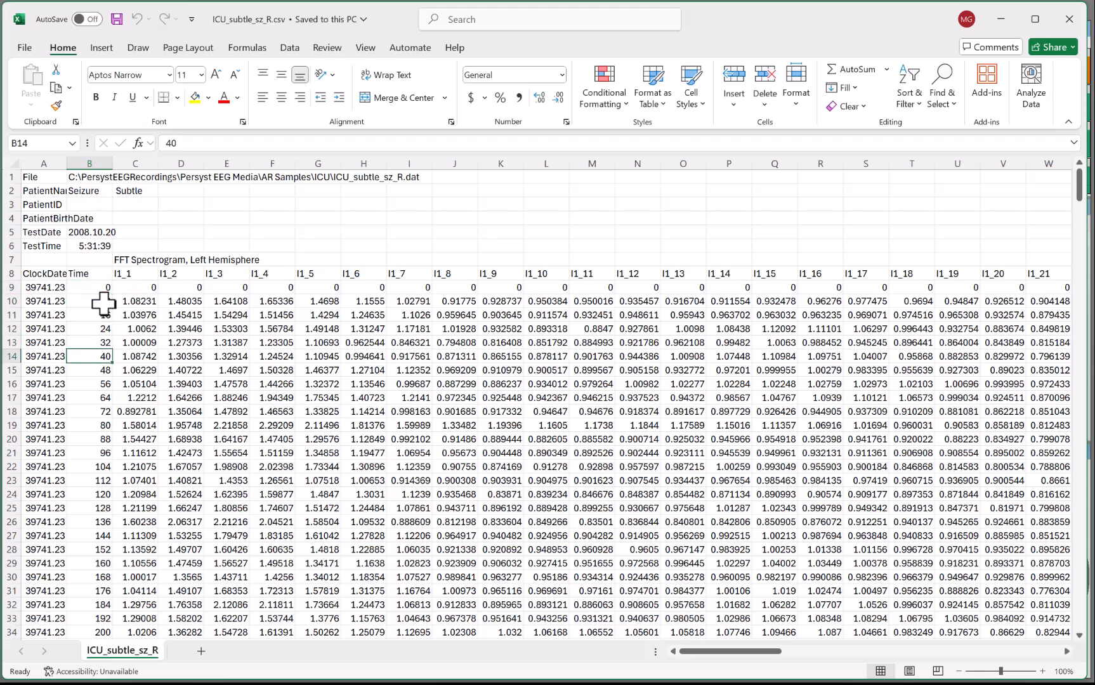
pyautogui.press('Right')
pyautogui.press('Right')
pyautogui.press('Right')
pyautogui.press('Right')
pyautogui.press('Right')
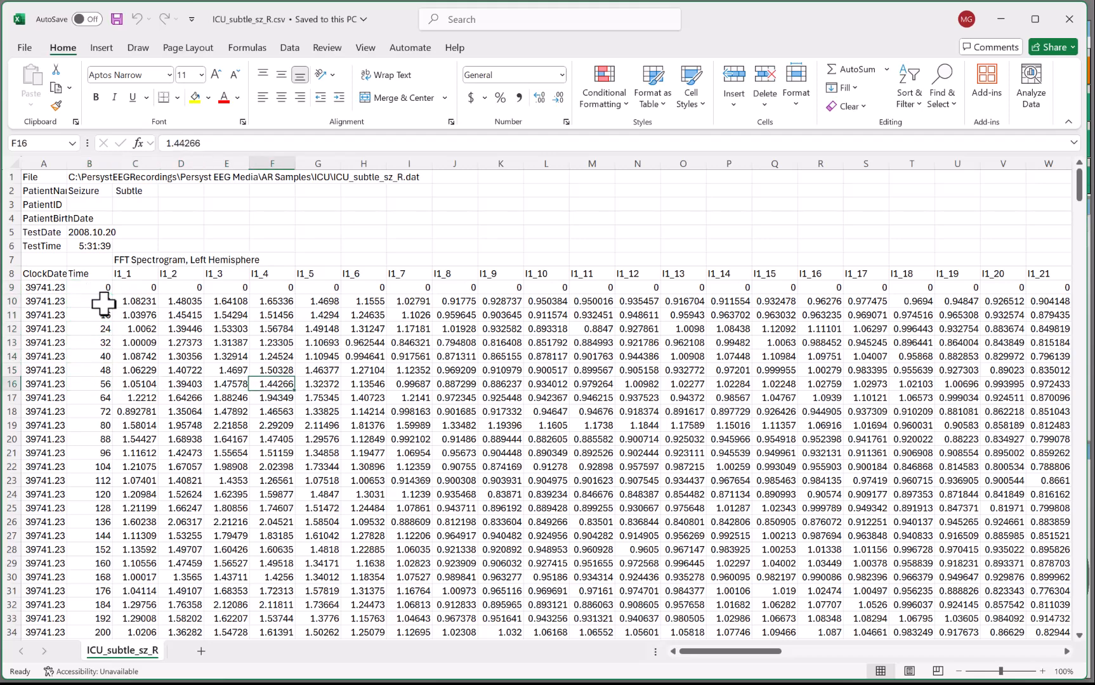
# Step: Examine the row 8 headers of the left-hemisphere FFT spectrogram from l1_1 to l1_7, and the ClockDateTime header
pyautogui.click(123, 273)
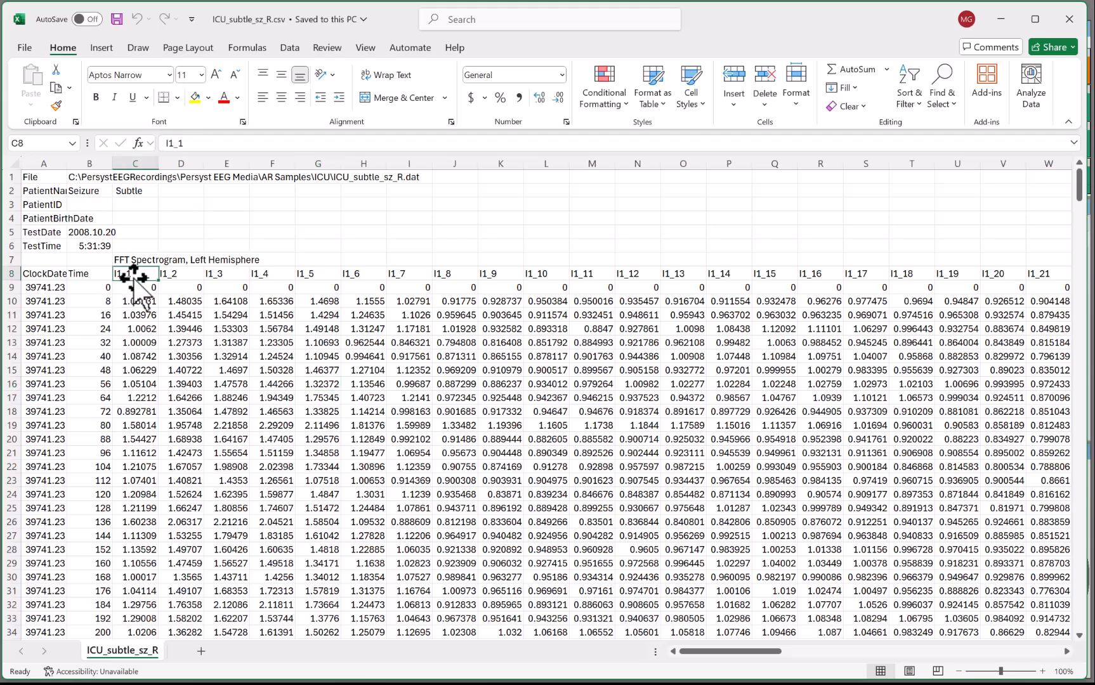
pyautogui.press('Right')
pyautogui.press('Right')
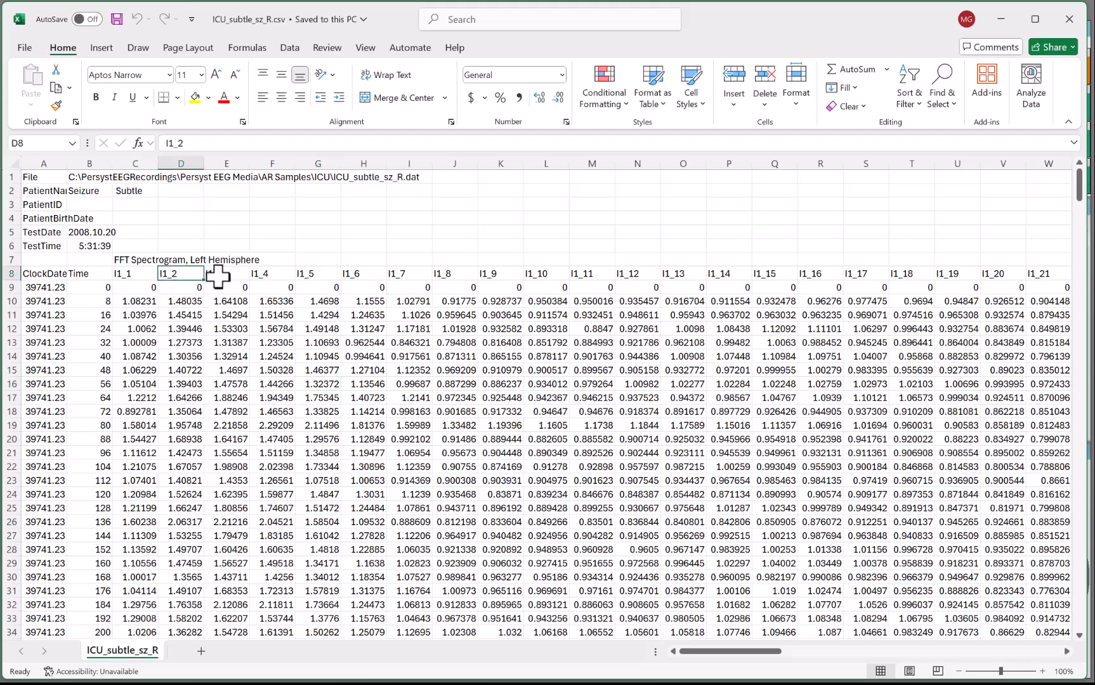
pyautogui.click(269, 274)
pyautogui.click(314, 274)
pyautogui.click(367, 273)
pyautogui.click(401, 273)
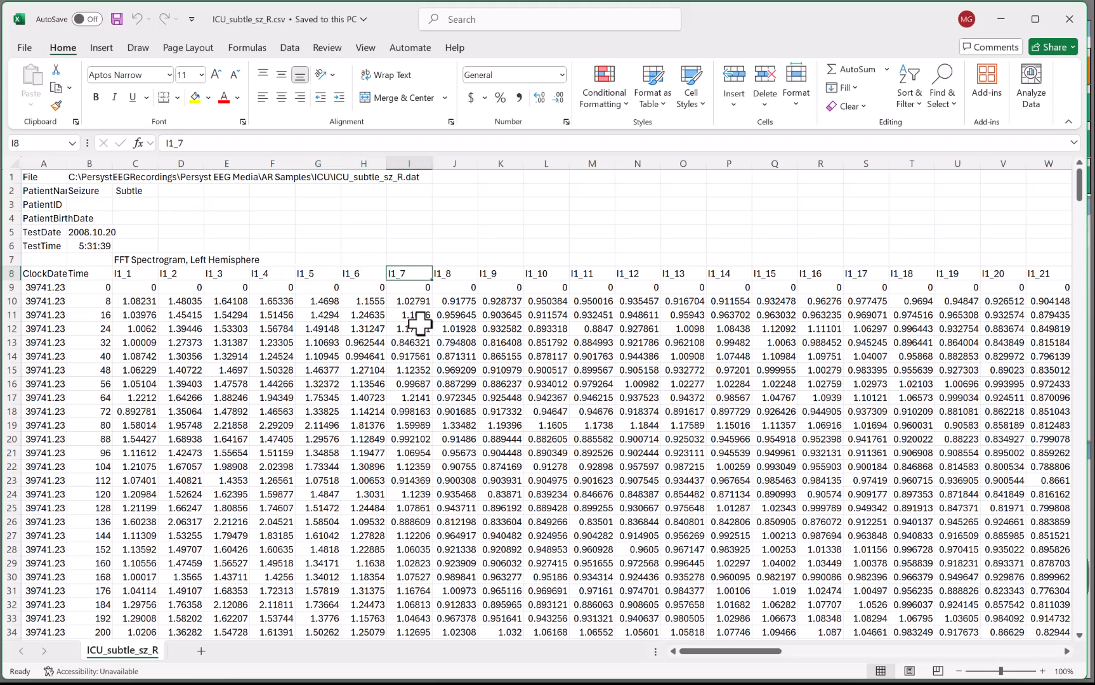
pyautogui.click(58, 274)
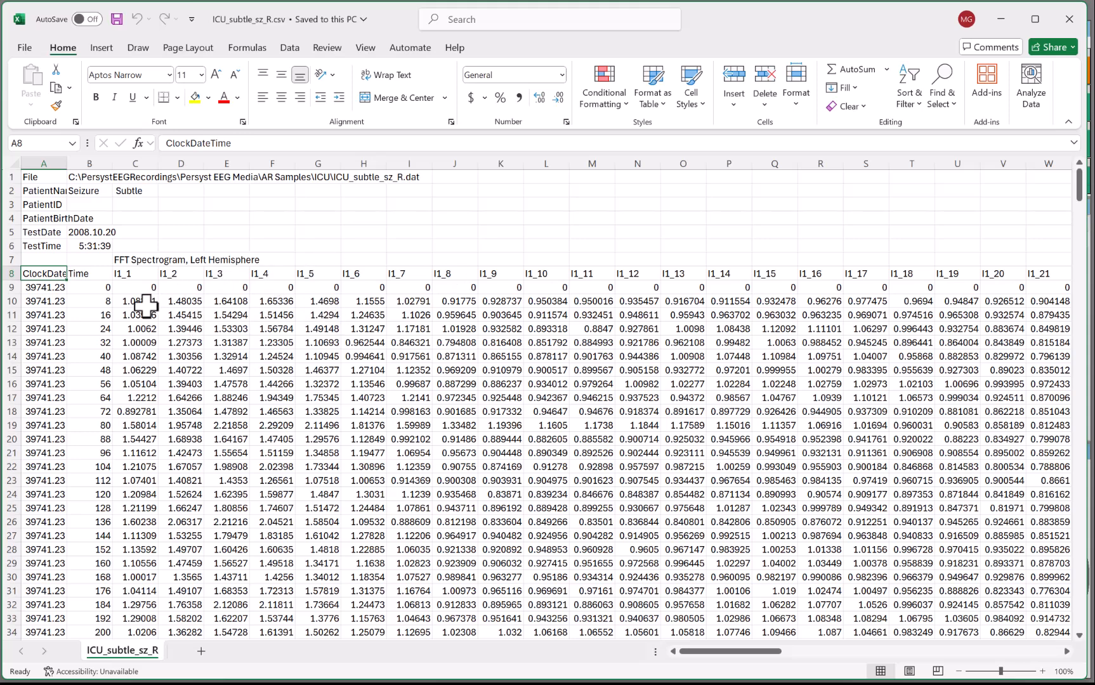
# Step: Examine the right-hemisphere FFT spectrogram columns starting at I2_1, and return to Persyst
pyautogui.moveTo(737, 650); pyautogui.dragTo(878, 636)
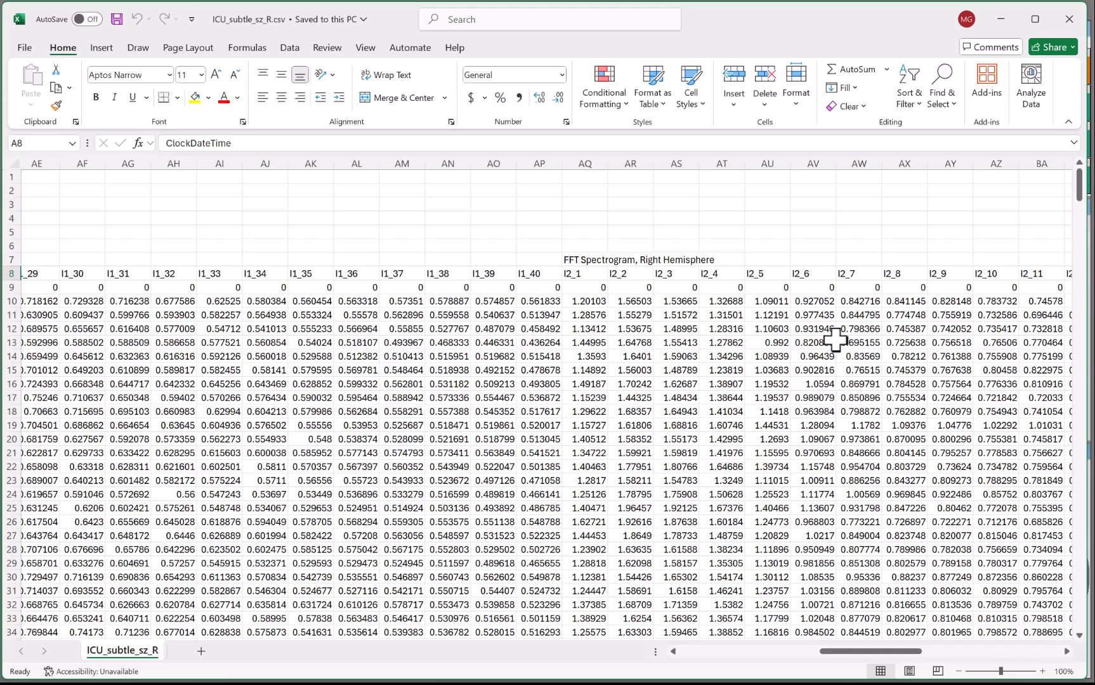
pyautogui.click(999, 24)
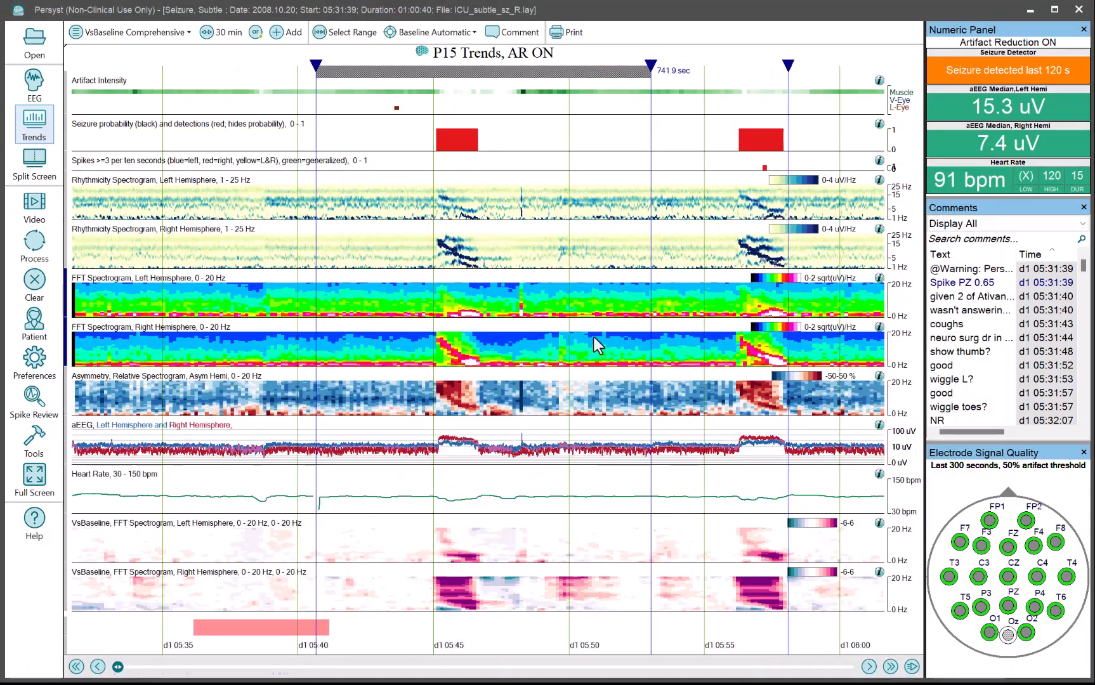
# Step: Inspect the FFTEngine01 calculation engine's window, epoch and frequency resolution settings in the trend preferences, and close them without changes
pyautogui.click(33, 360)
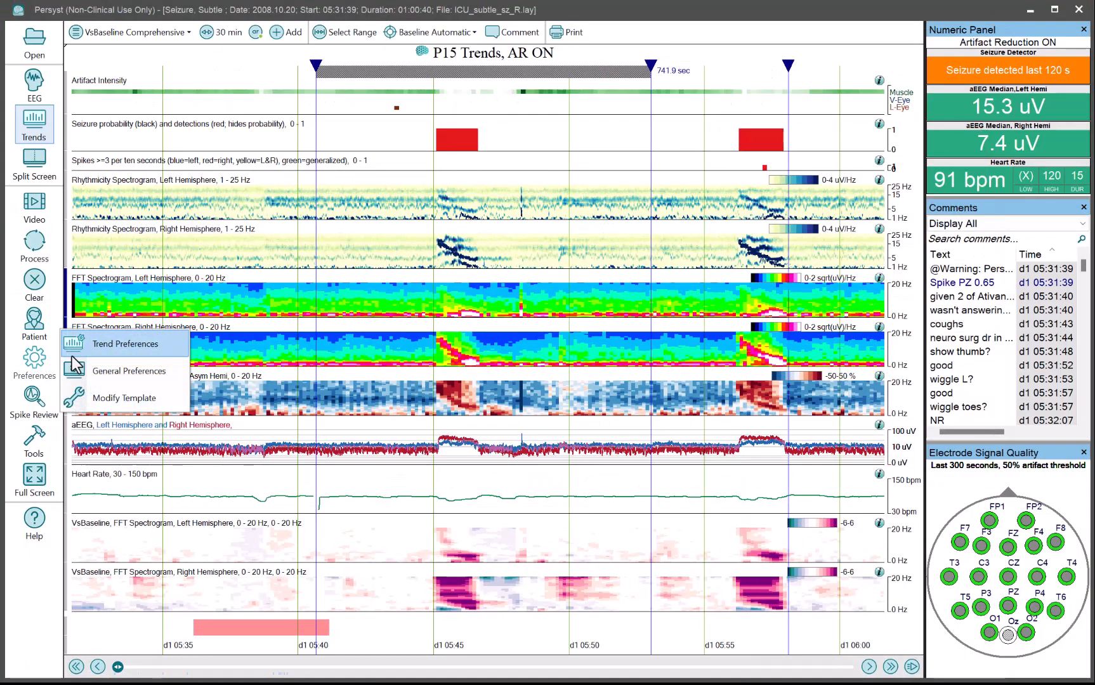
pyautogui.click(93, 346)
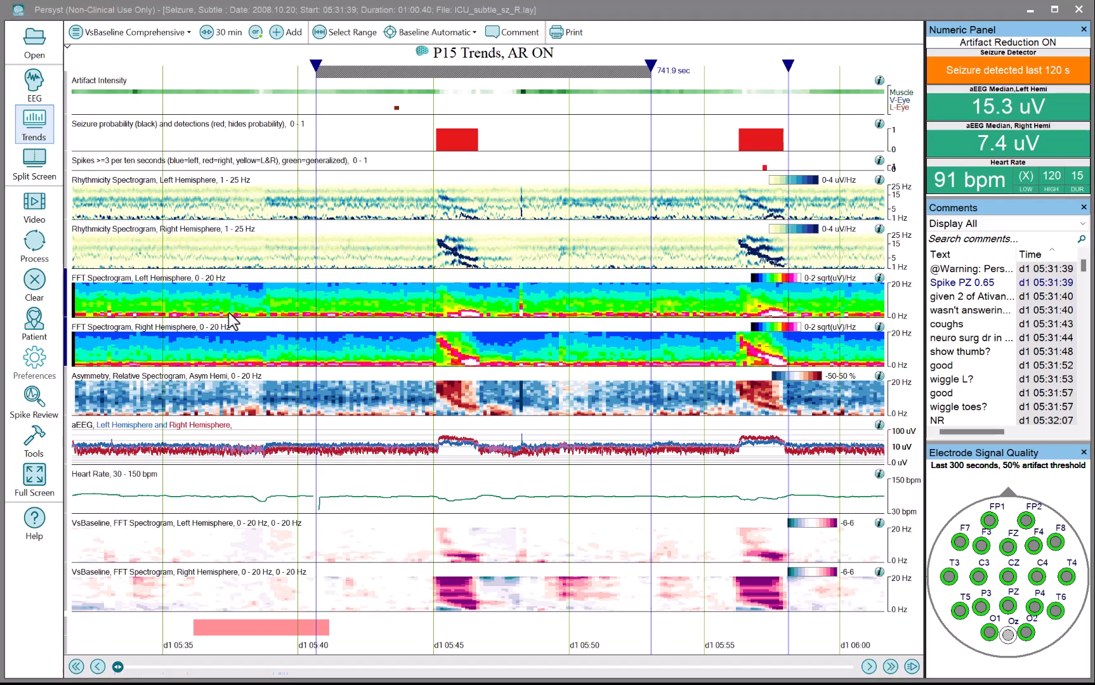
pyautogui.click(316, 241)
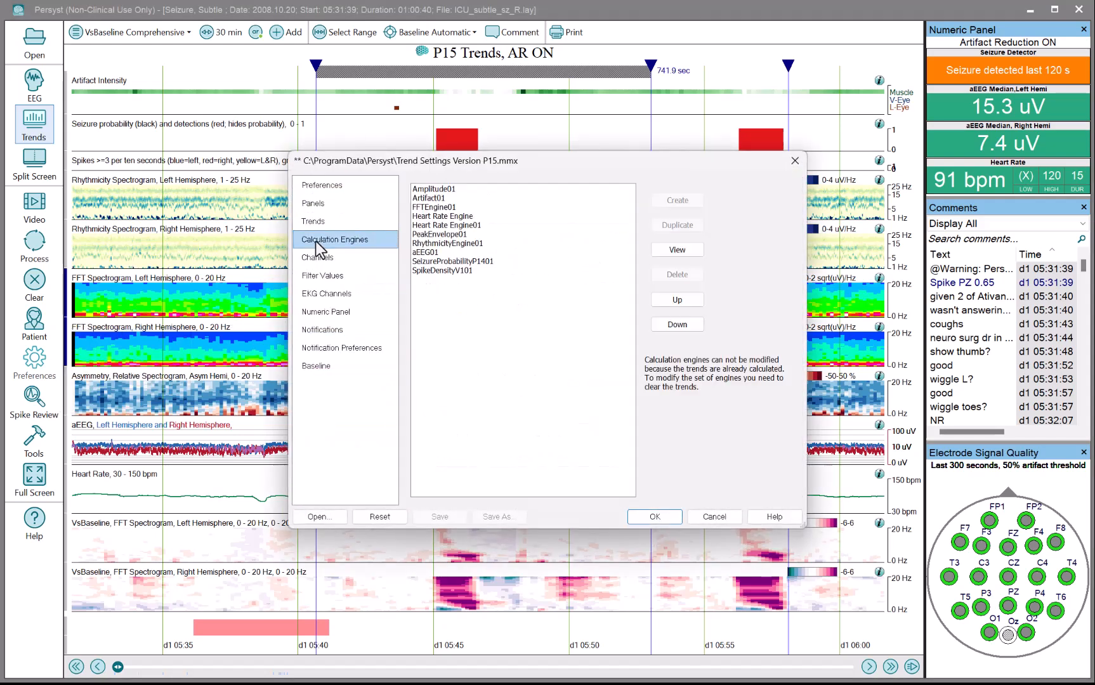
pyautogui.click(423, 205)
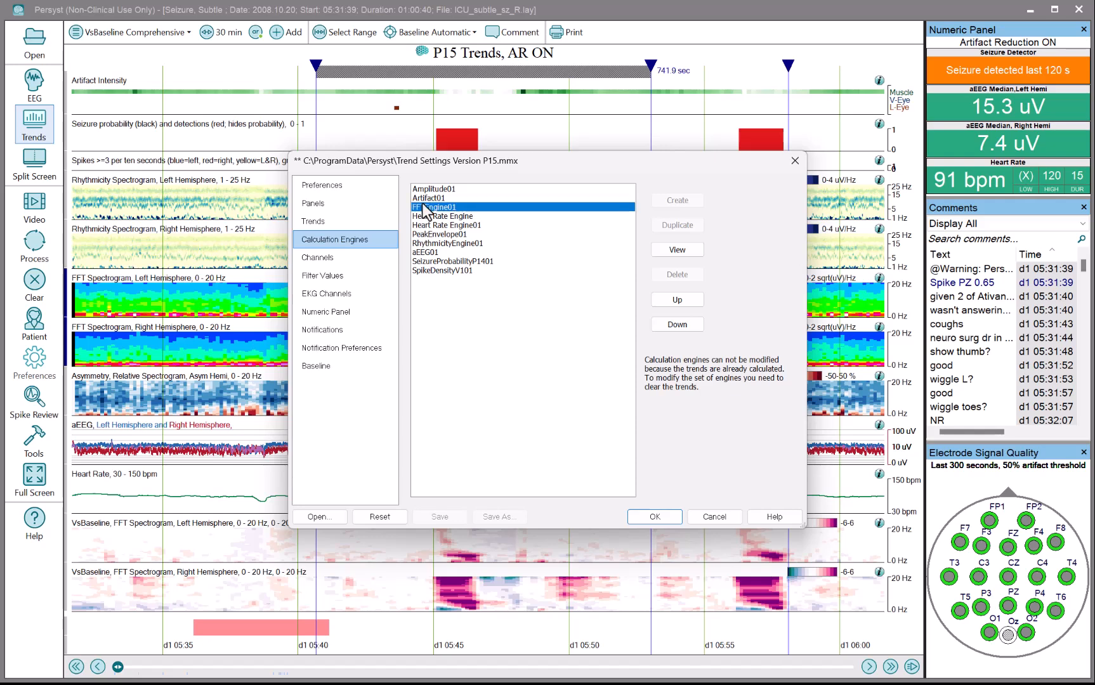
pyautogui.click(668, 253)
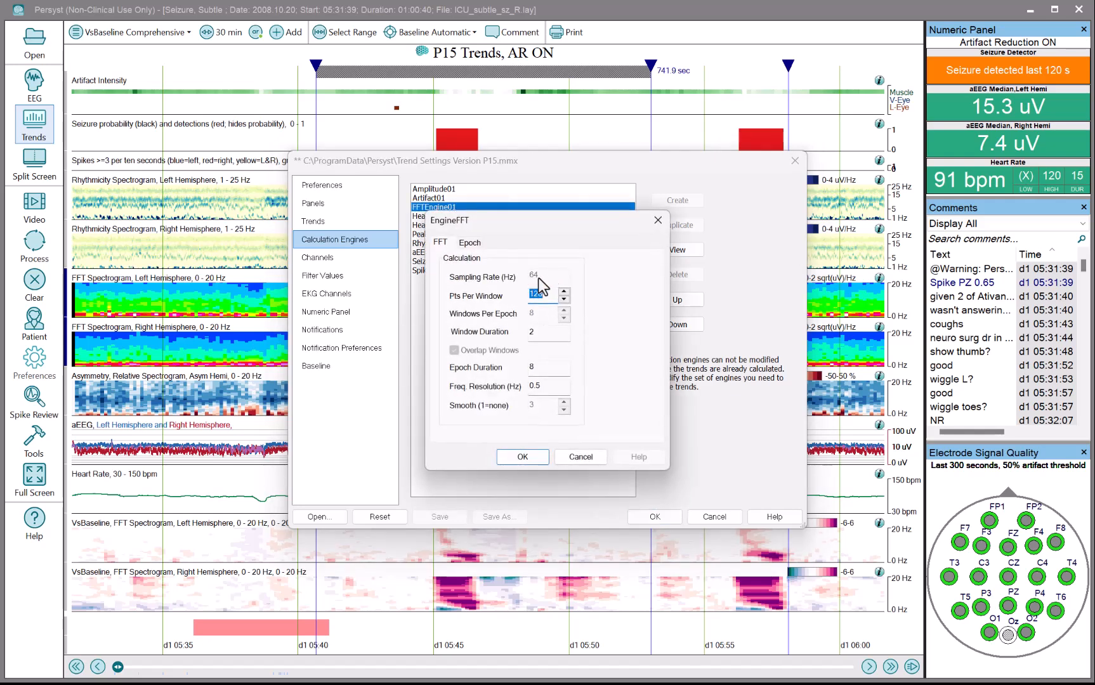
pyautogui.doubleClick(550, 391)
pyautogui.click(589, 455)
pyautogui.click(700, 514)
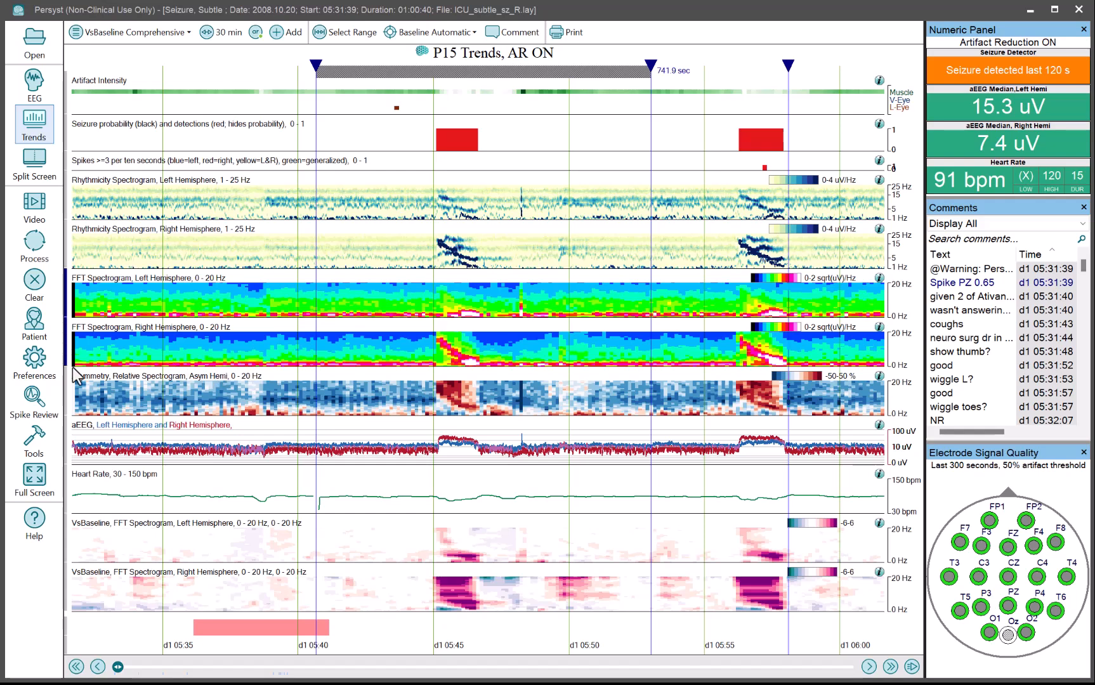
# Step: Try to export the selected trend values to the Desktop as ICU_subtle_sz_R.csv, replacing the existing file
pyautogui.click(34, 438)
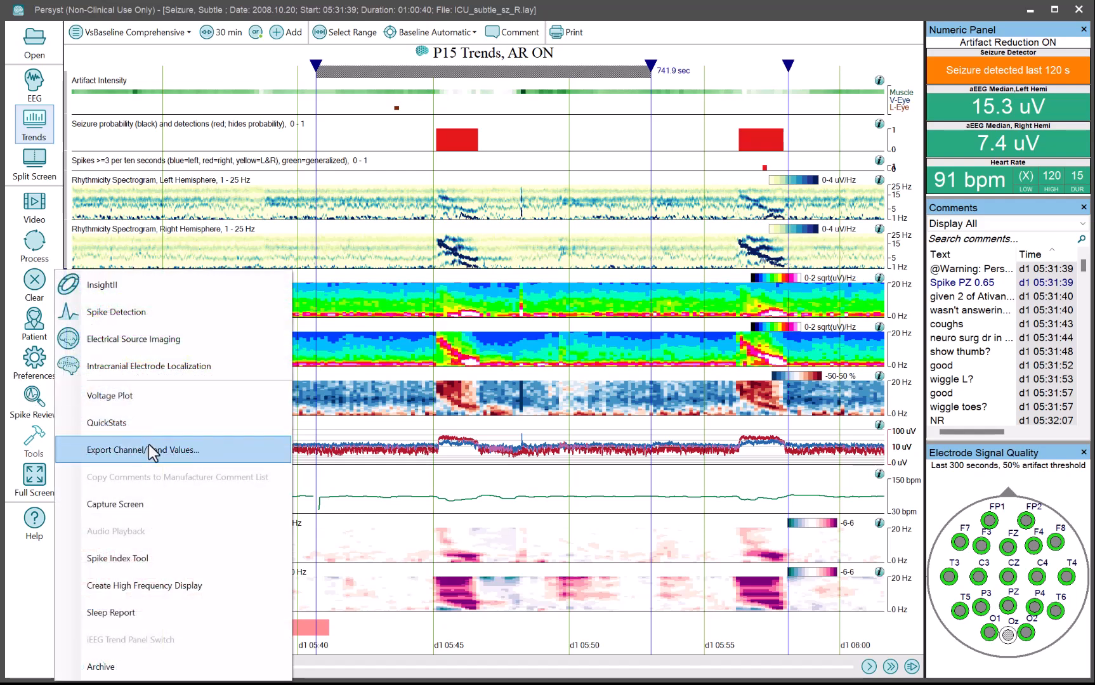
pyautogui.click(153, 450)
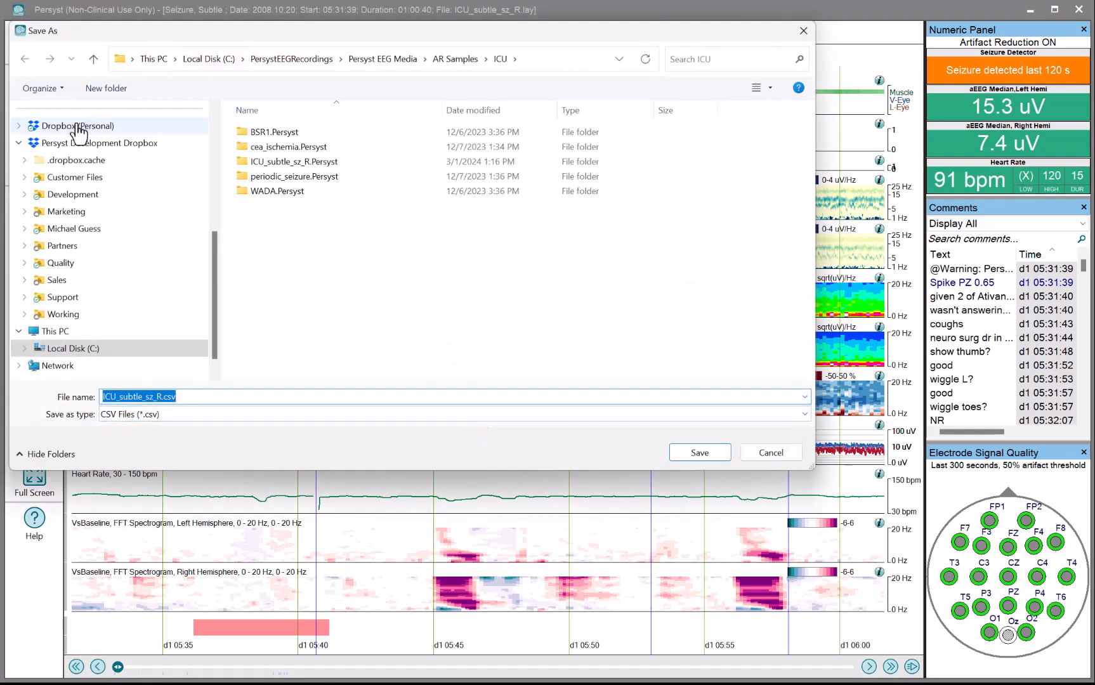
pyautogui.scroll(5, 135, 231)
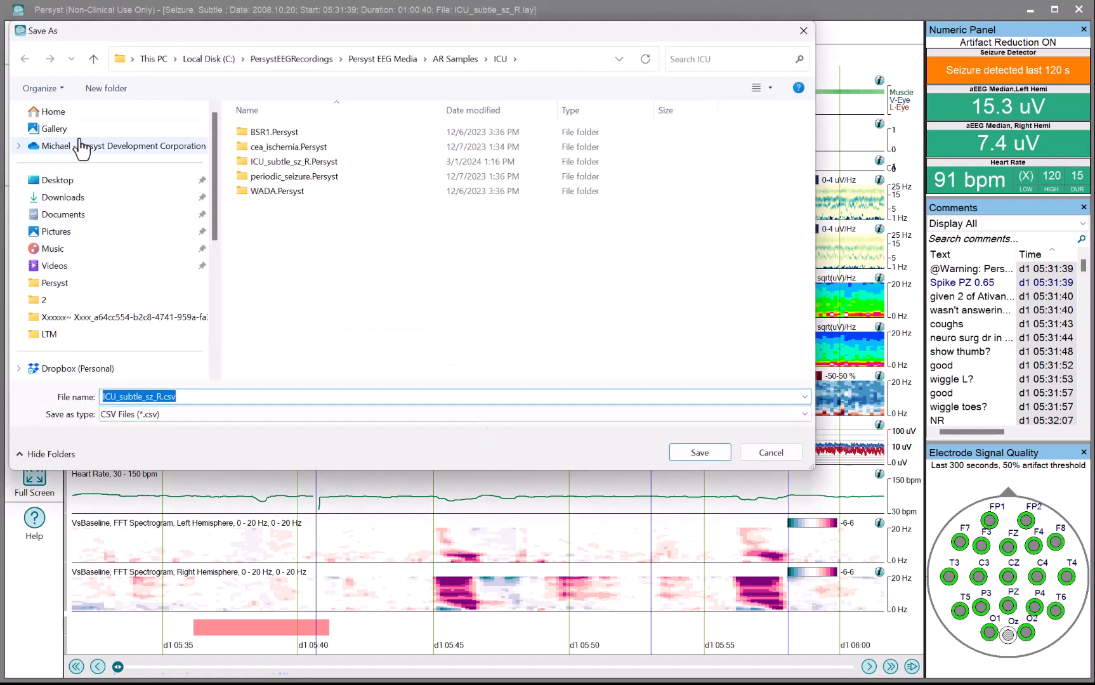
pyautogui.click(78, 180)
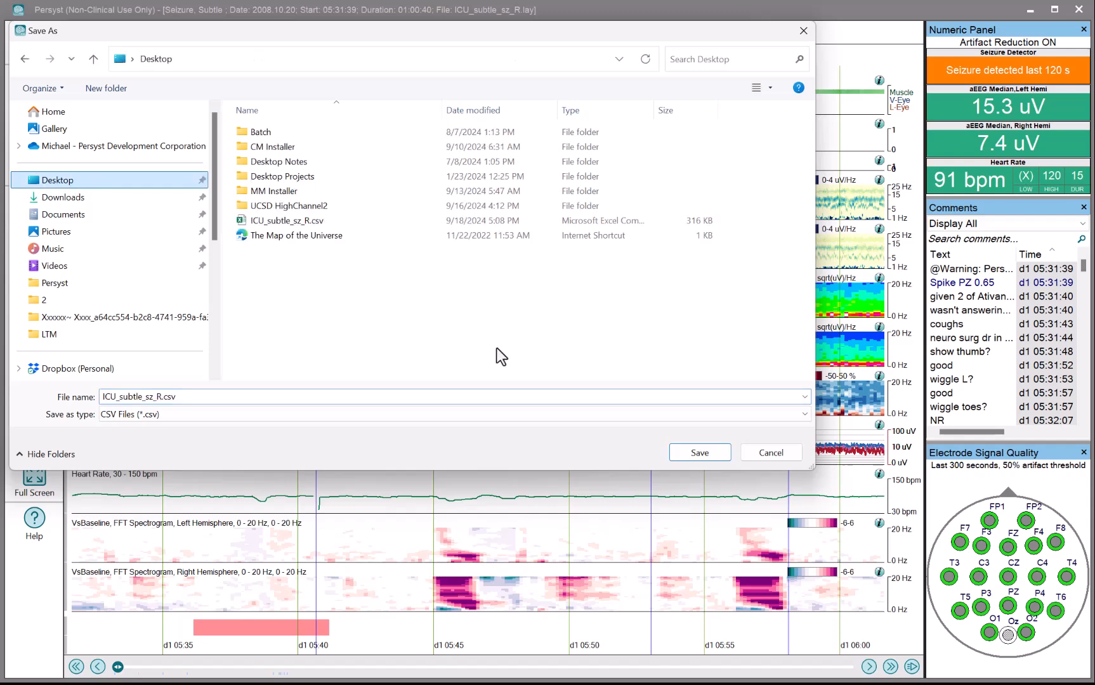
pyautogui.click(696, 452)
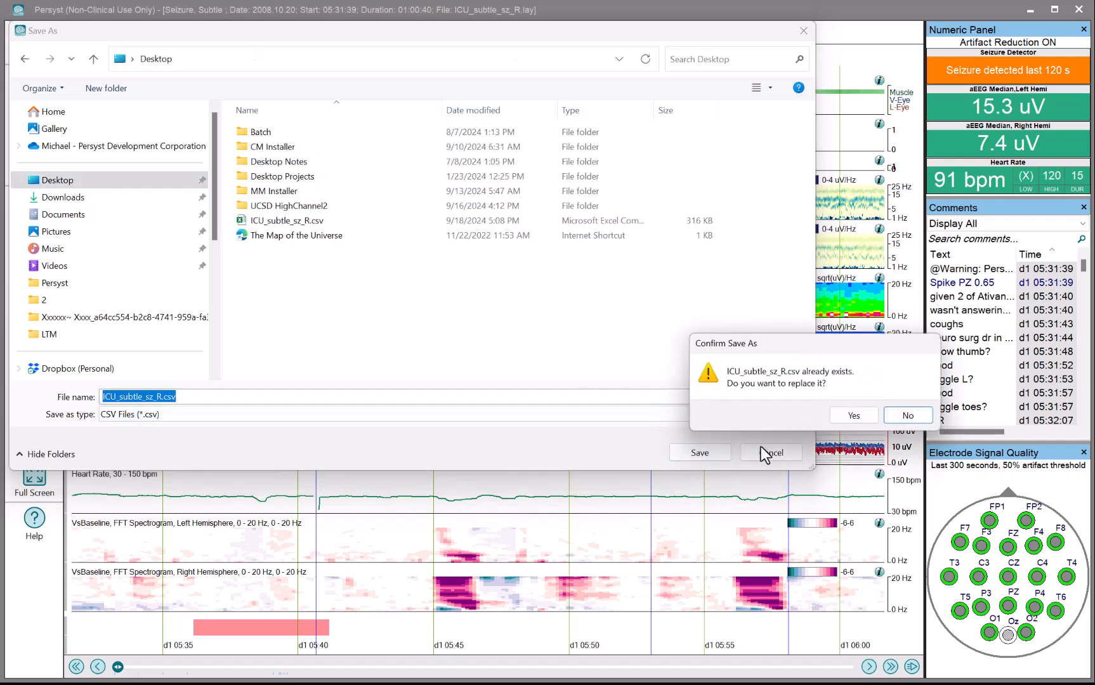
pyautogui.click(838, 416)
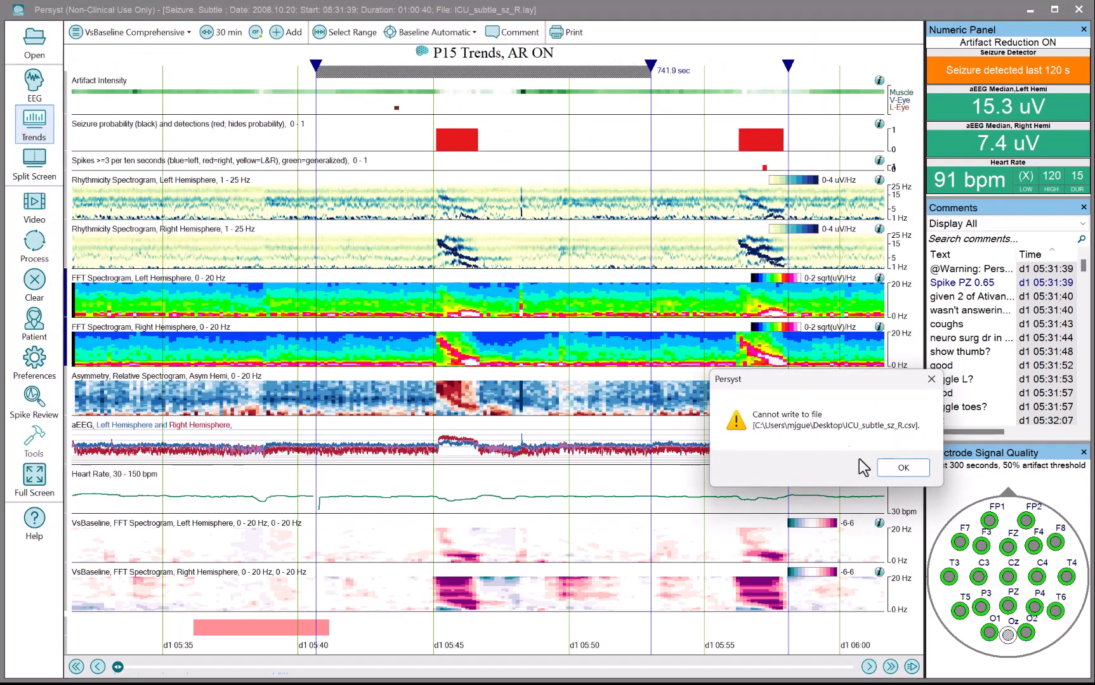
pyautogui.click(885, 468)
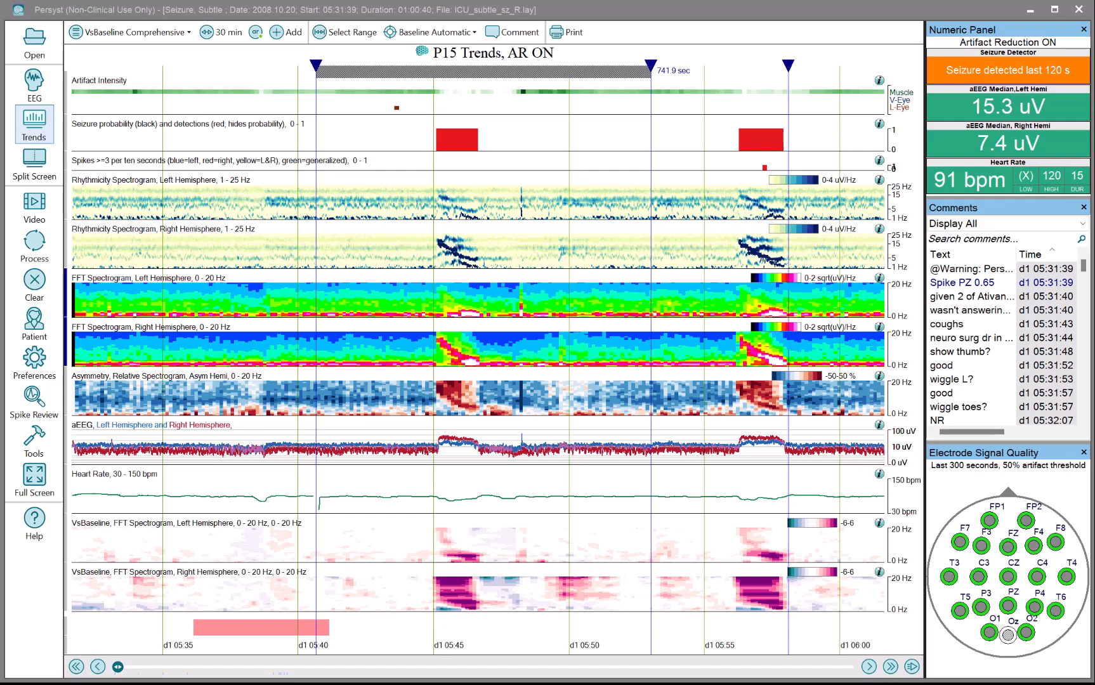
# Step: Add a new trend panel named SpectrogramByChannel
pyautogui.click(155, 35)
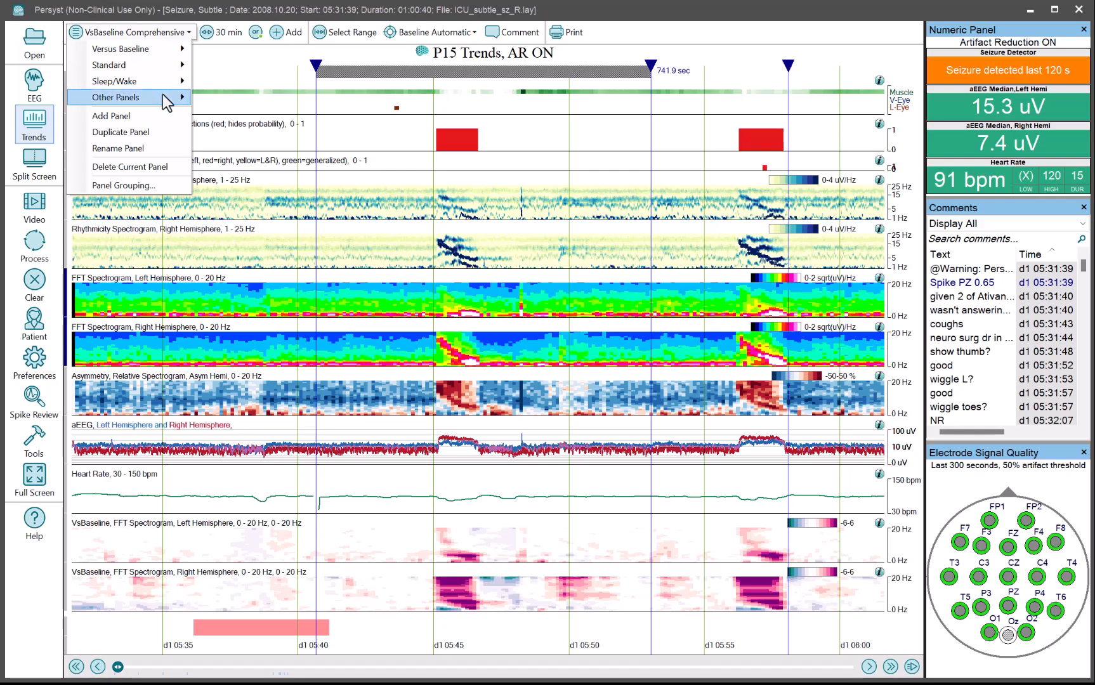
pyautogui.click(166, 120)
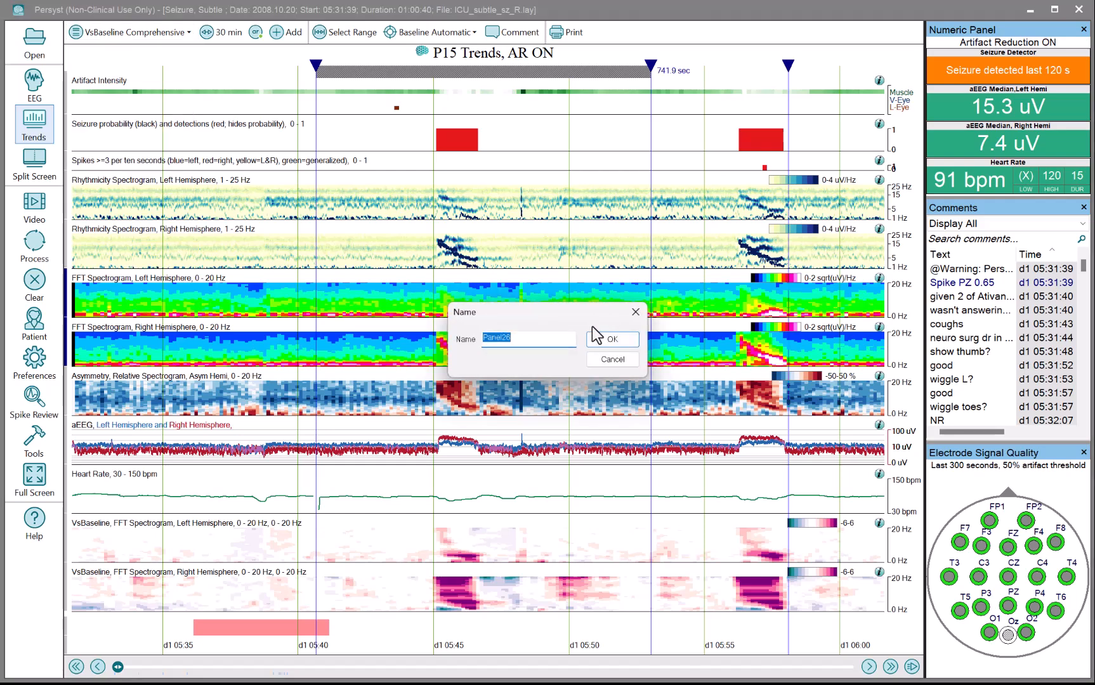
pyautogui.write('SpectrogramByChannel')
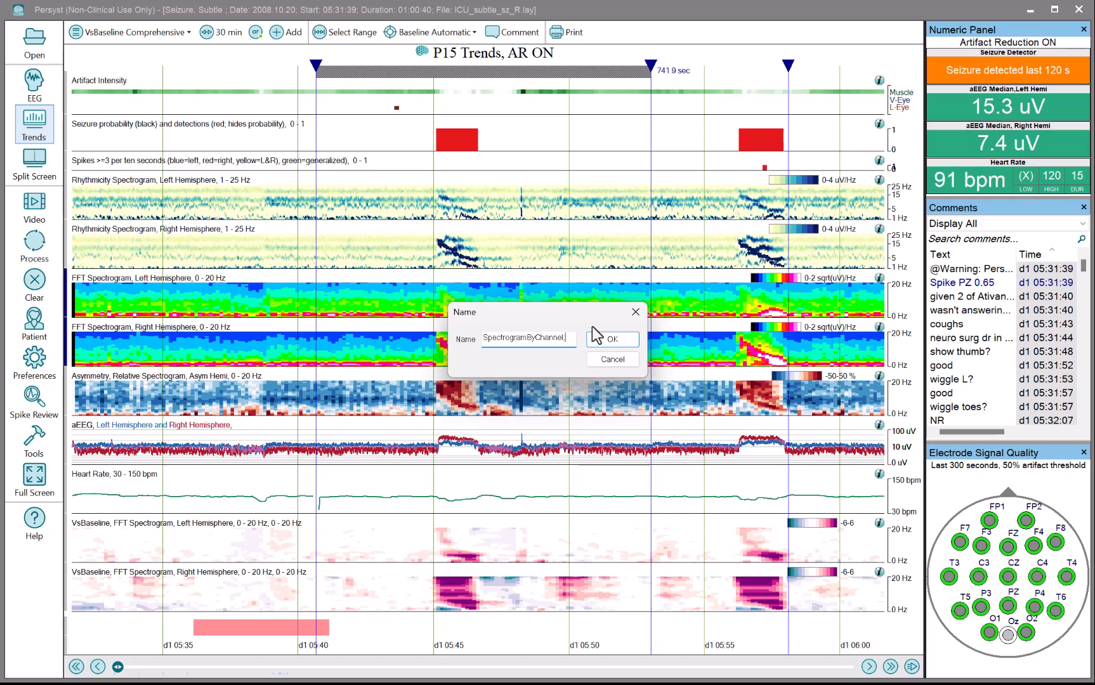
pyautogui.click(599, 339)
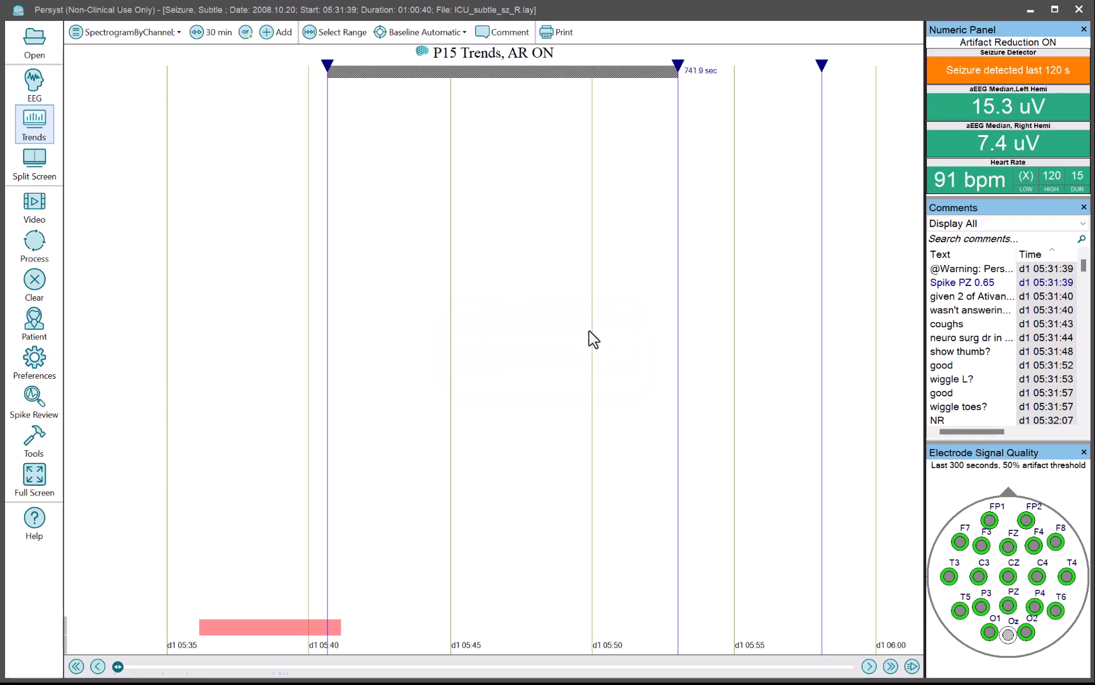
# Step: Add the FFT Spectrogram 0 - 20 Hz trends from C3-P3 through Fz-Cz to the new panel
pyautogui.click(276, 36)
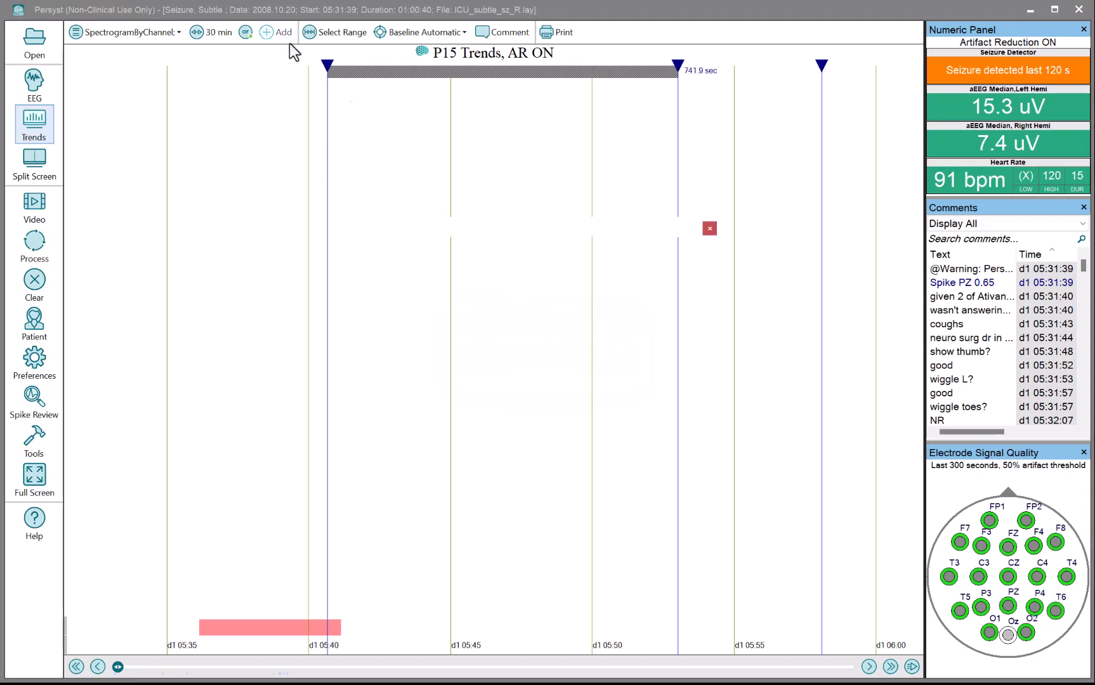
pyautogui.scroll(-2, 602, 312)
pyautogui.scroll(-10, 602, 313)
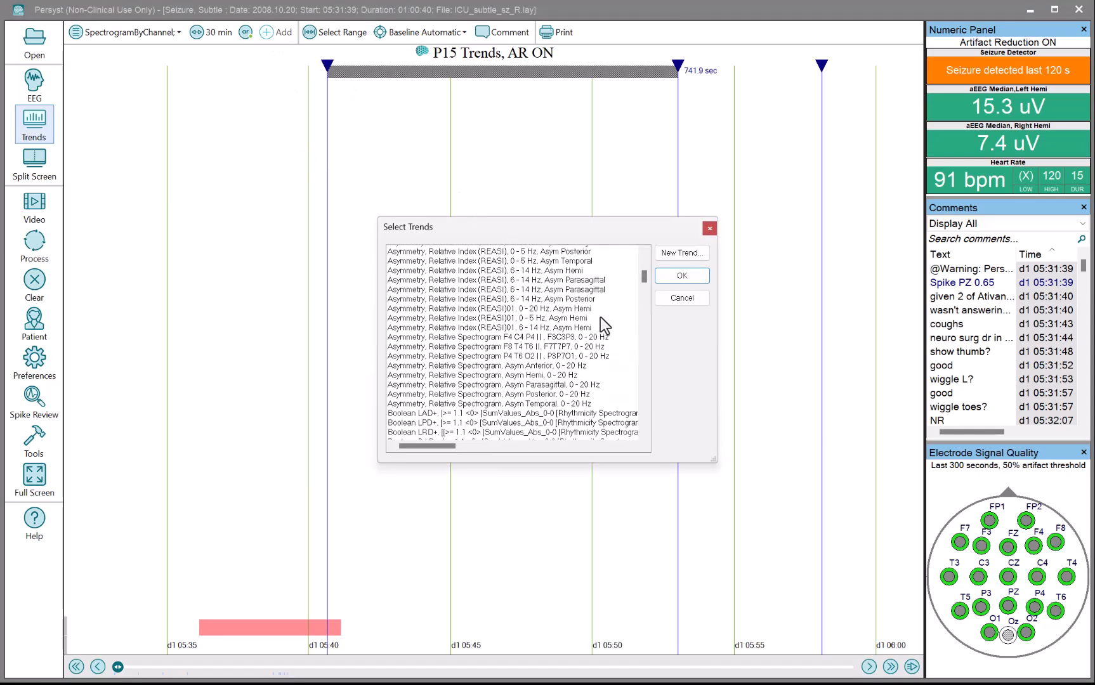
pyautogui.scroll(-10, 599, 318)
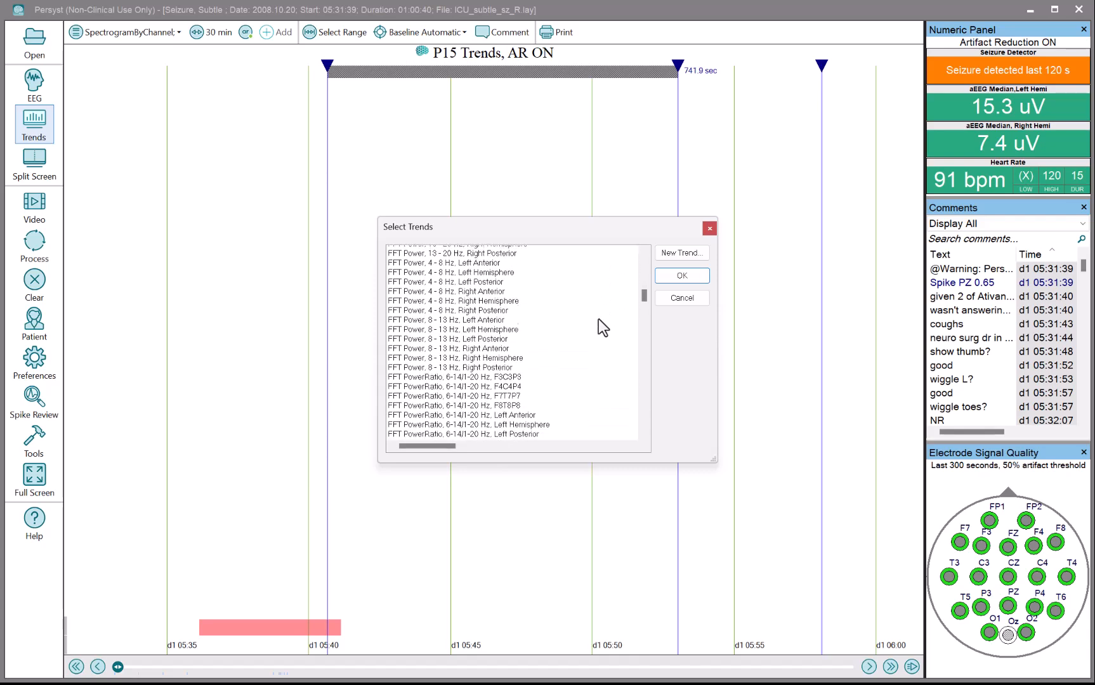
pyautogui.scroll(3, 598, 319)
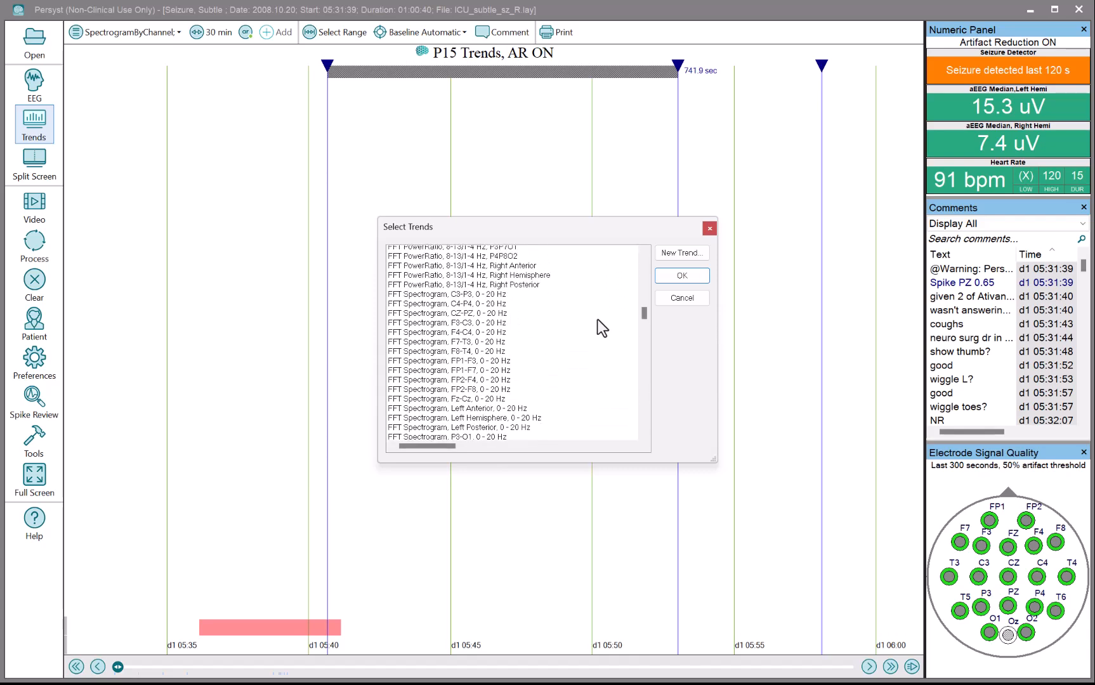
pyautogui.click(429, 317)
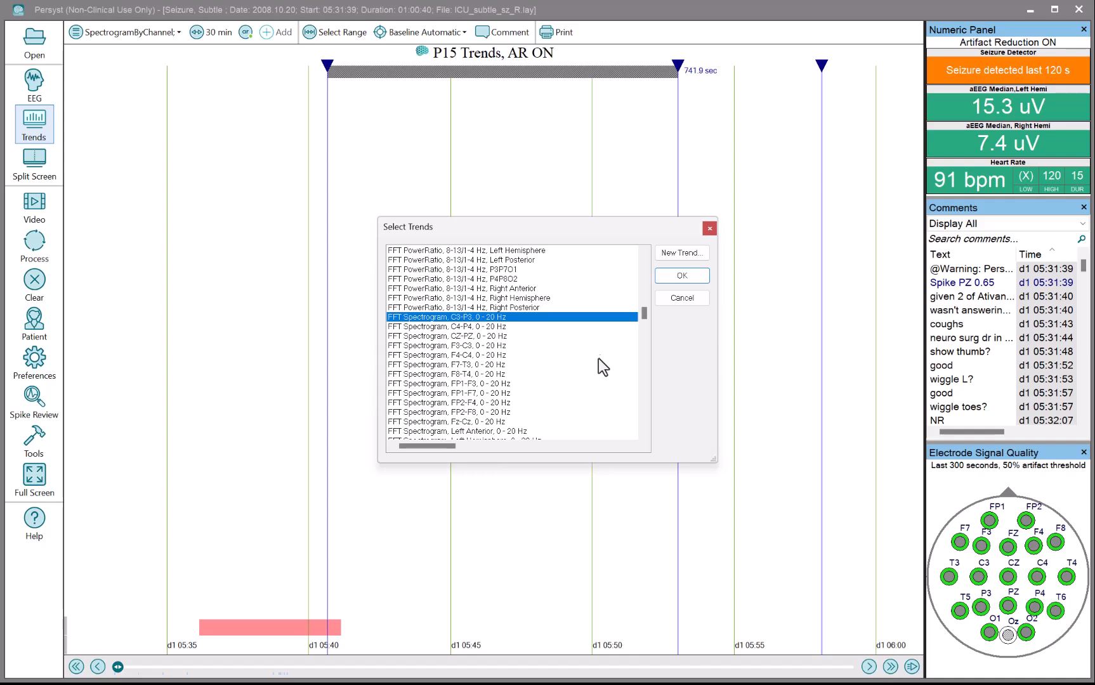
pyautogui.keyDown('shift'); pyautogui.click(503, 423); pyautogui.keyUp('shift')
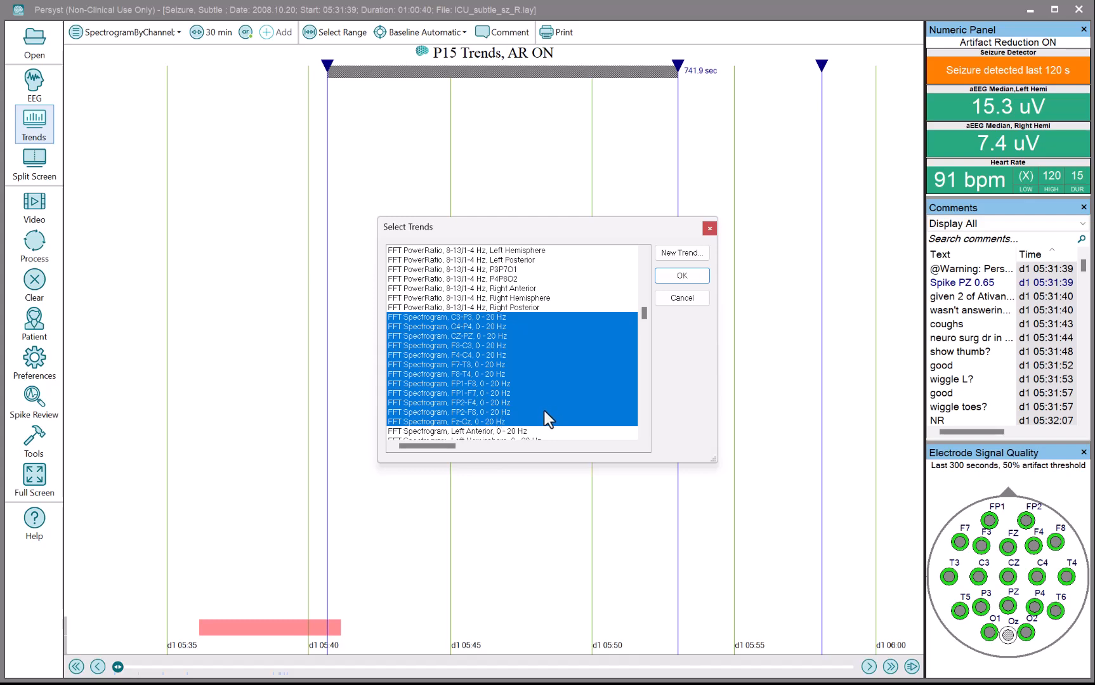
pyautogui.scroll(-2, 546, 409)
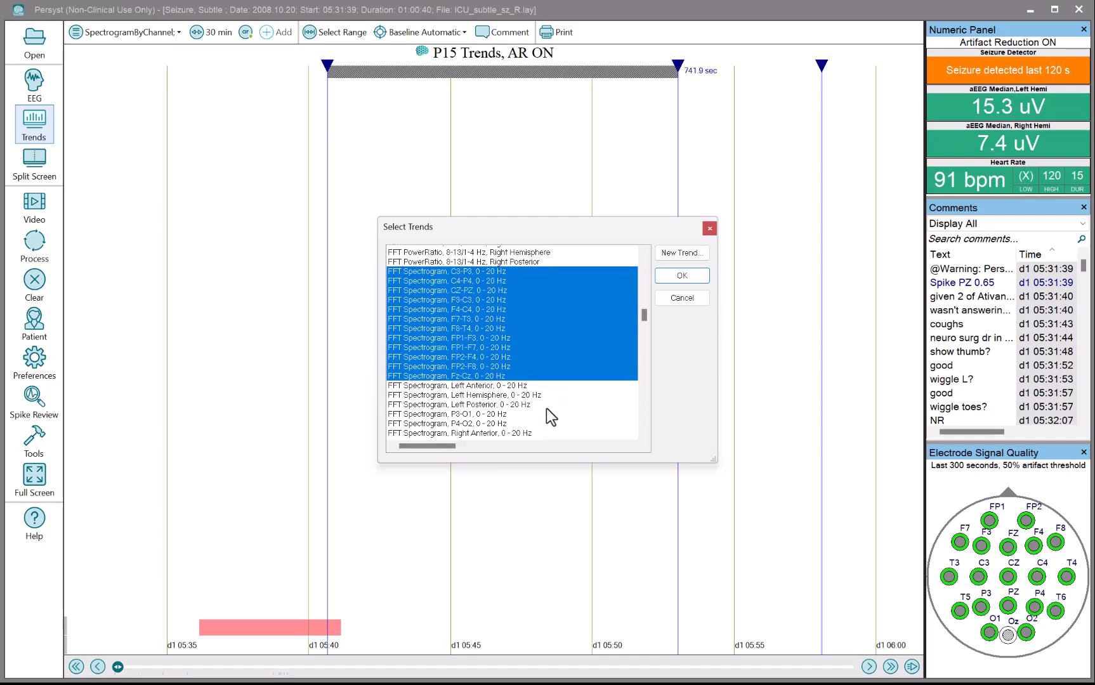
pyautogui.scroll(4, 547, 409)
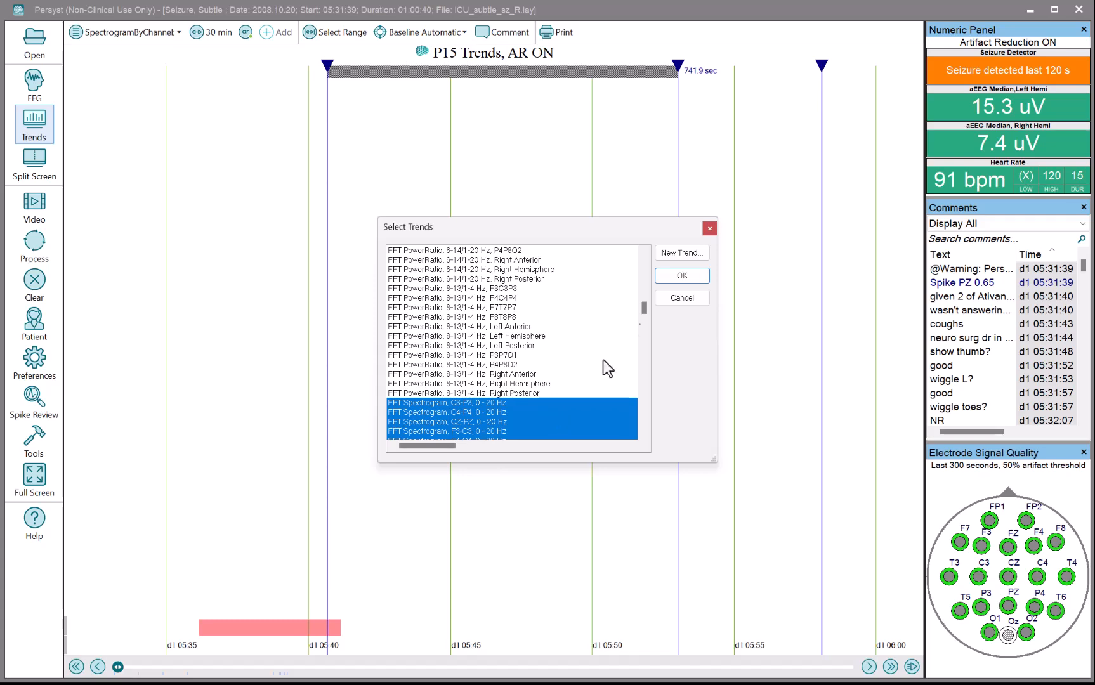
pyautogui.click(678, 277)
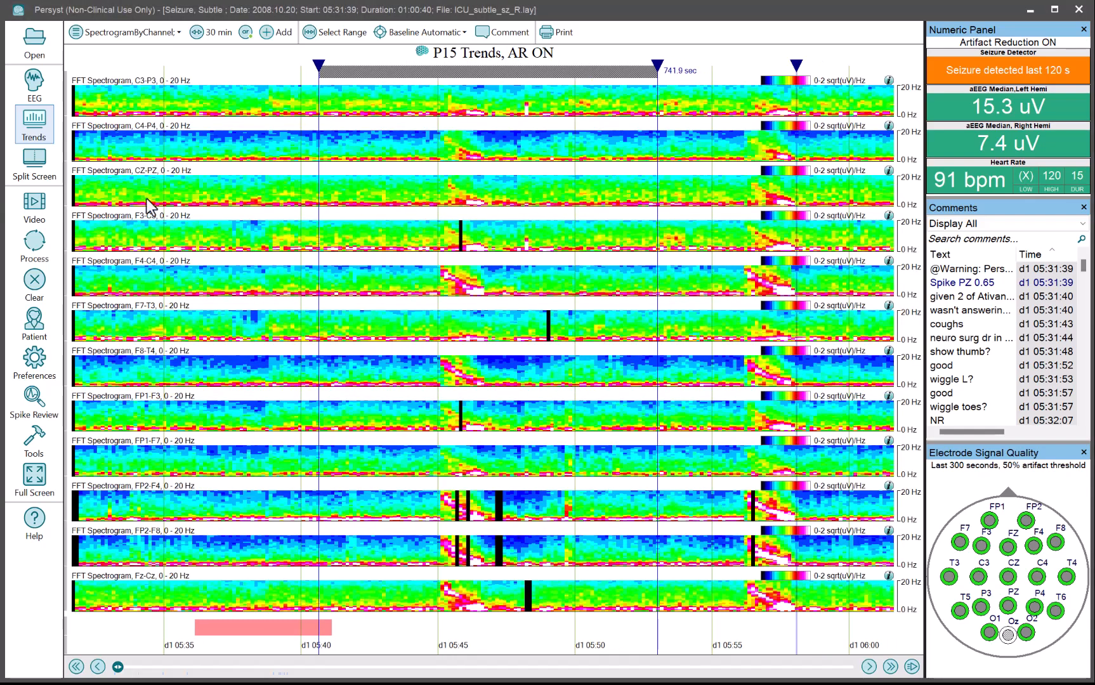
# Step: Select all the channel spectrograms from C3-P3 to Fz-Cz and inspect their frequency range and color scale controls
pyautogui.click(66, 103)
pyautogui.keyDown('shift'); pyautogui.click(71, 608); pyautogui.keyUp('shift')
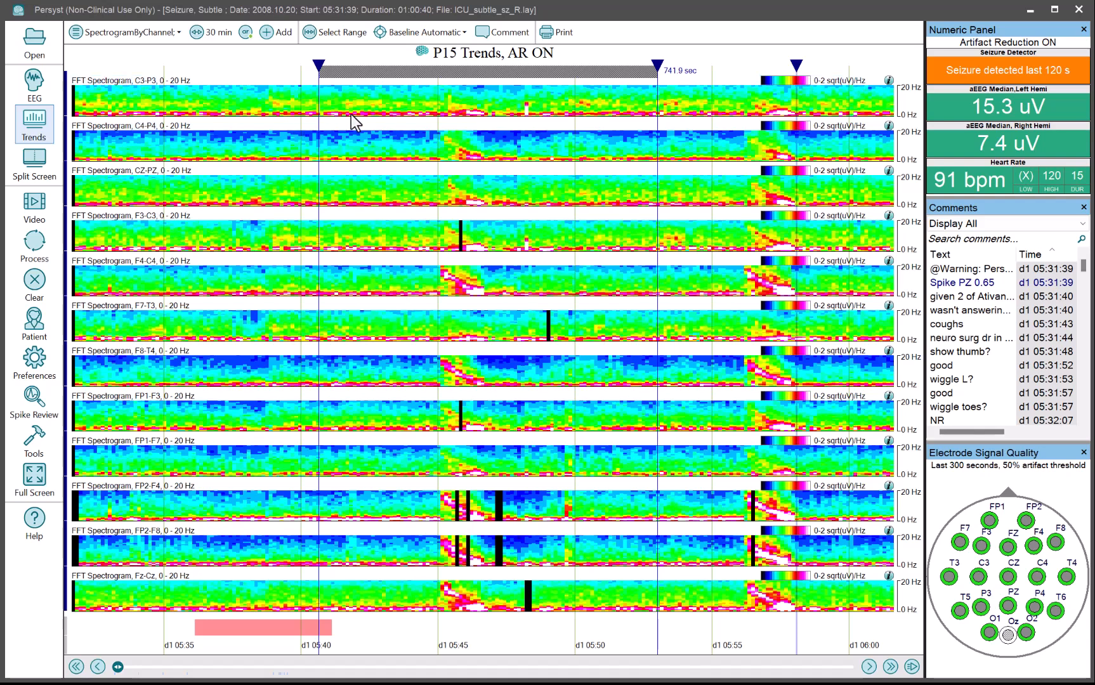
pyautogui.click(906, 105)
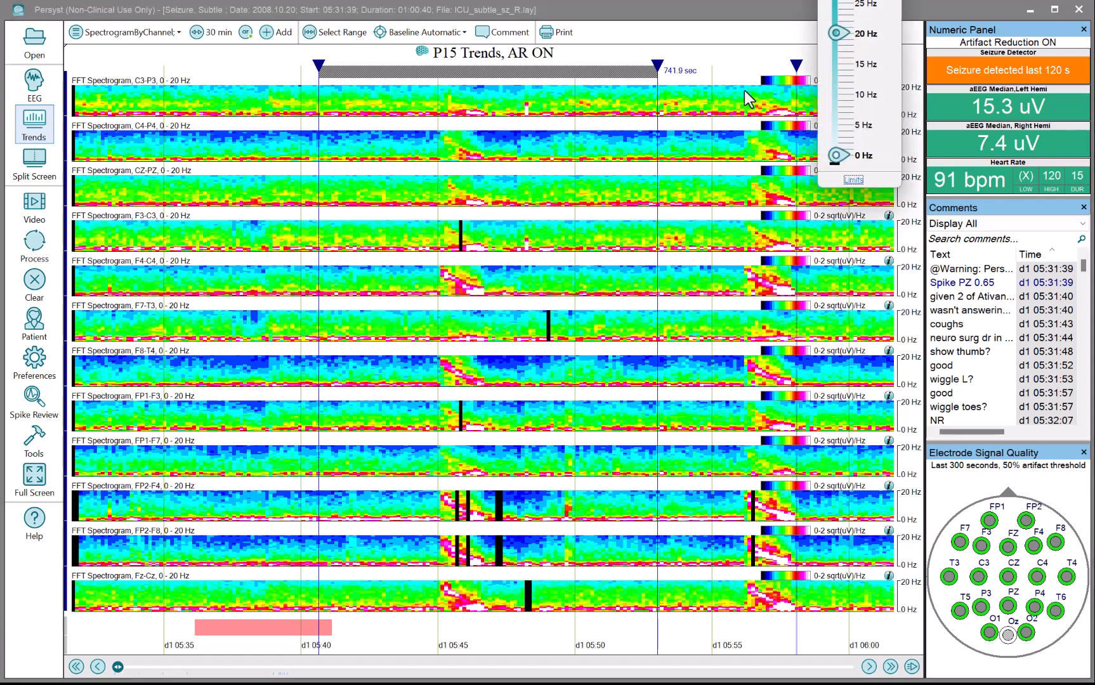
pyautogui.click(773, 80)
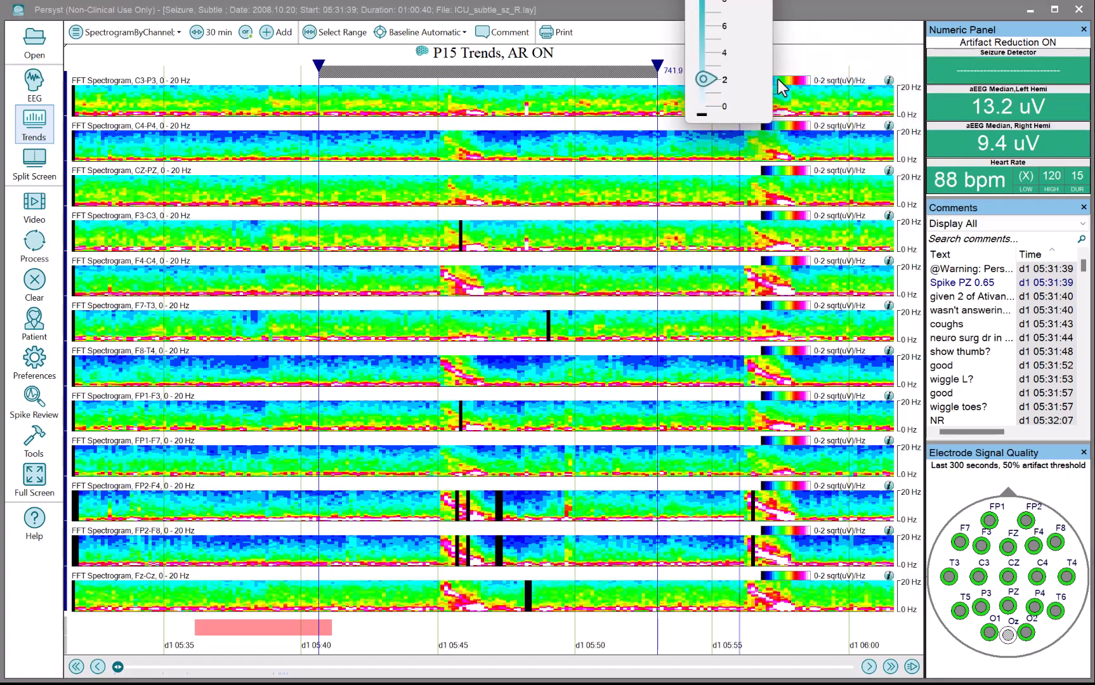
pyautogui.moveTo(703, 79)
pyautogui.mouseDown()
pyautogui.moveTo(704, 68)
pyautogui.moveTo(705, 88)
pyautogui.moveTo(700, 25)
pyautogui.moveTo(698, 89)
pyautogui.mouseUp()
pyautogui.click(506, 82)
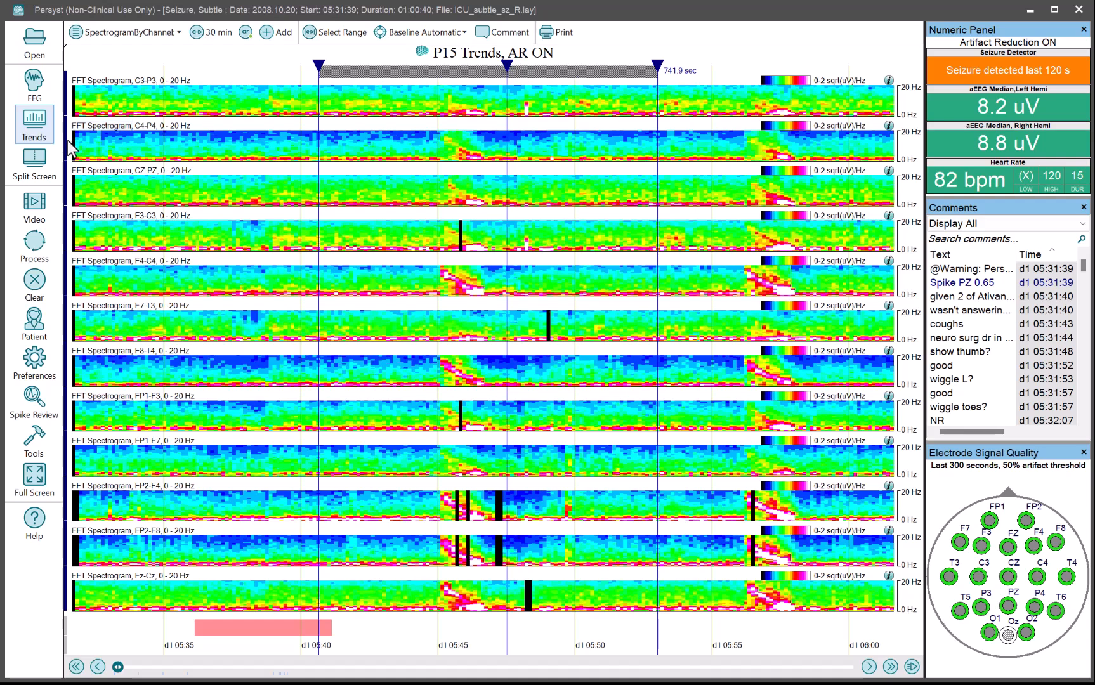
# Step: Review the trend list and ordering options of the SpectrogramByChannel panel in the trend preferences, leaving them unchanged
pyautogui.moveTo(66, 140)
pyautogui.mouseDown()
pyautogui.moveTo(90, 259)
pyautogui.moveTo(63, 327)
pyautogui.moveTo(70, 216)
pyautogui.moveTo(64, 327)
pyautogui.mouseUp()
pyautogui.click(39, 360)
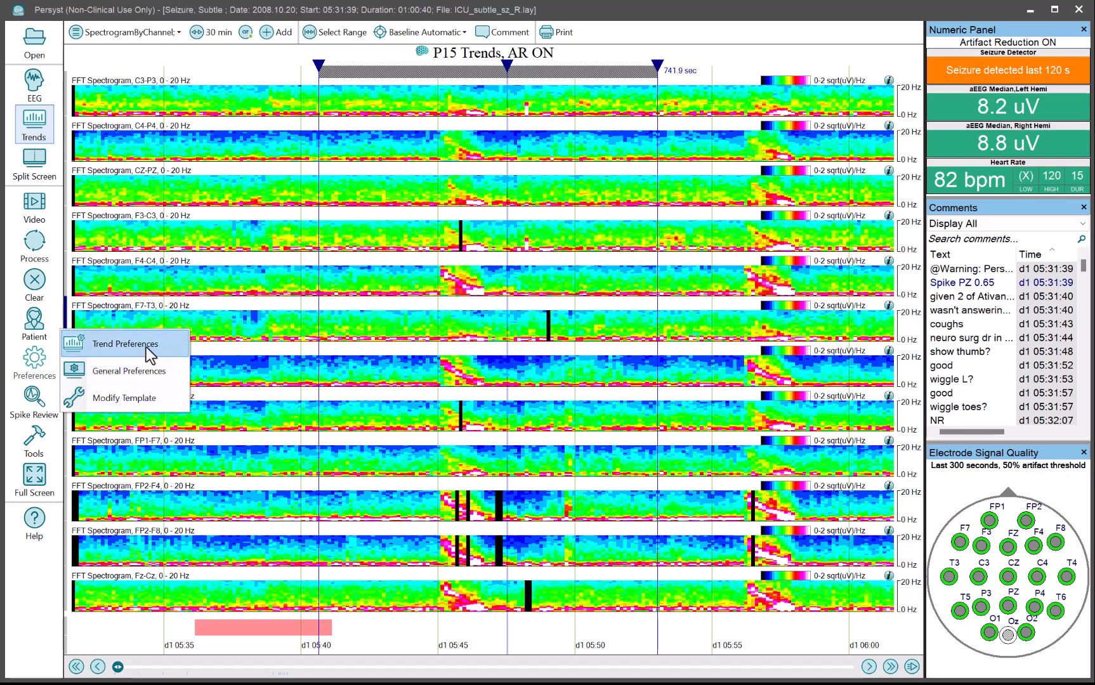
pyautogui.click(317, 205)
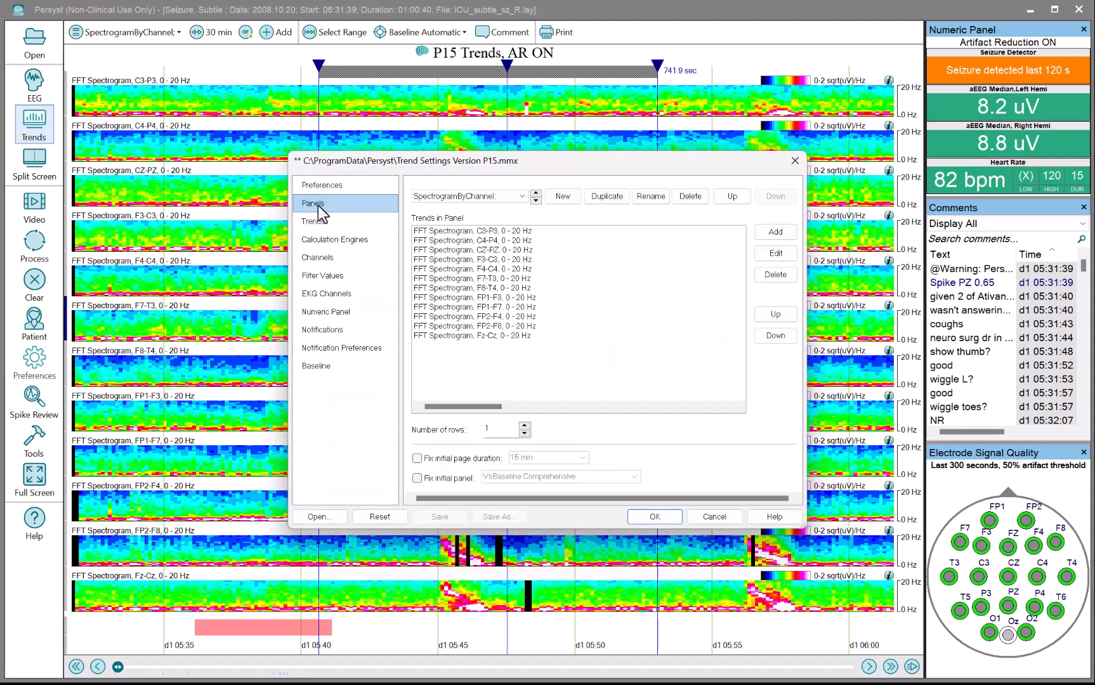
pyautogui.click(472, 232)
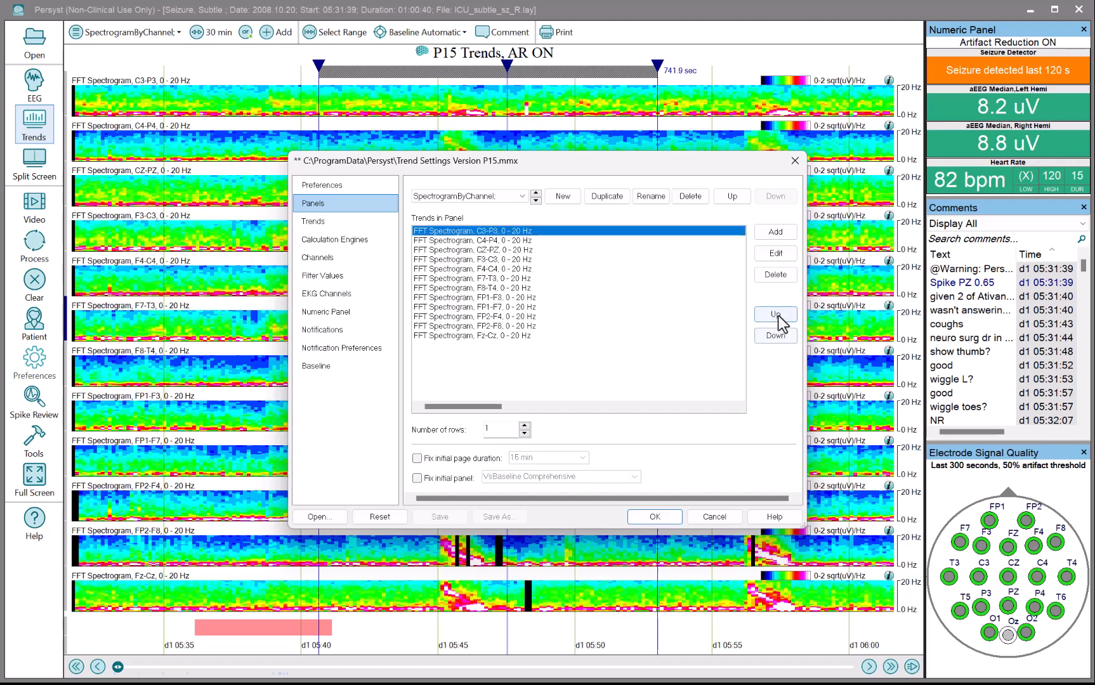
pyautogui.click(790, 164)
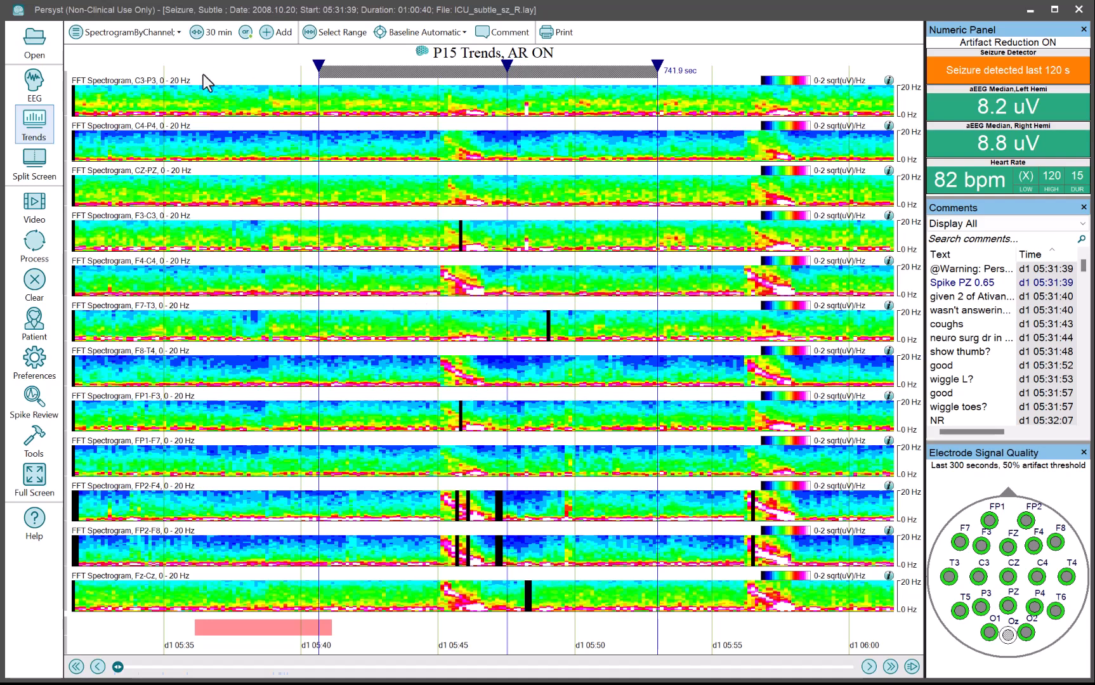
# Step: Switch the trend display to the standard Power by Frequency Band panel
pyautogui.click(152, 34)
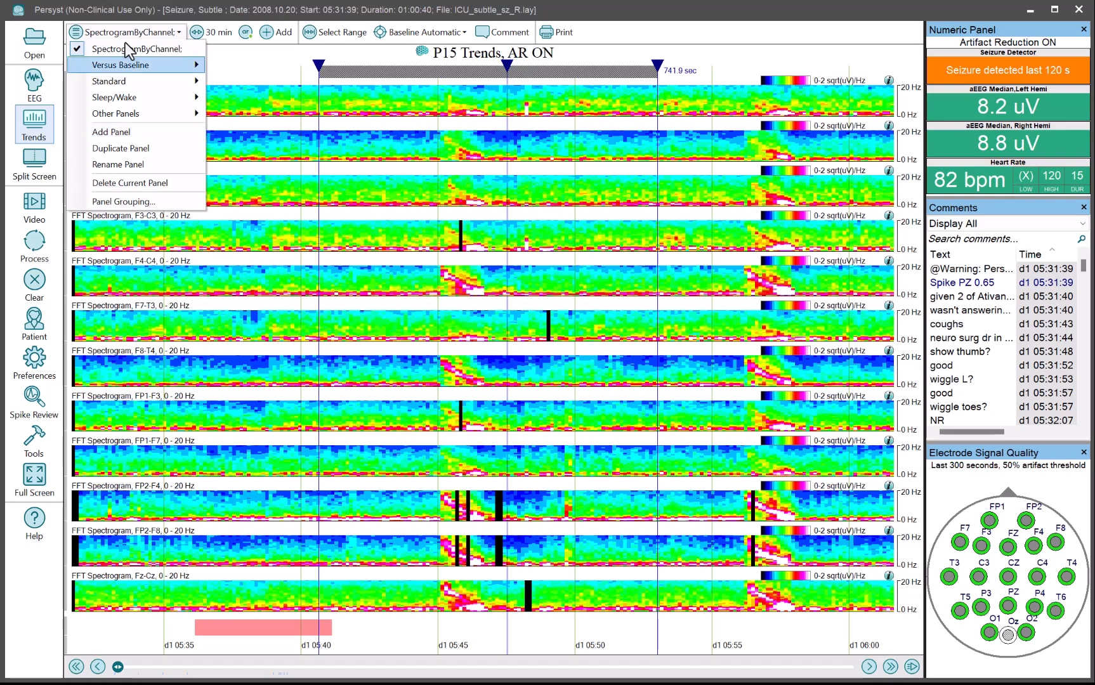
pyautogui.moveTo(127, 83)
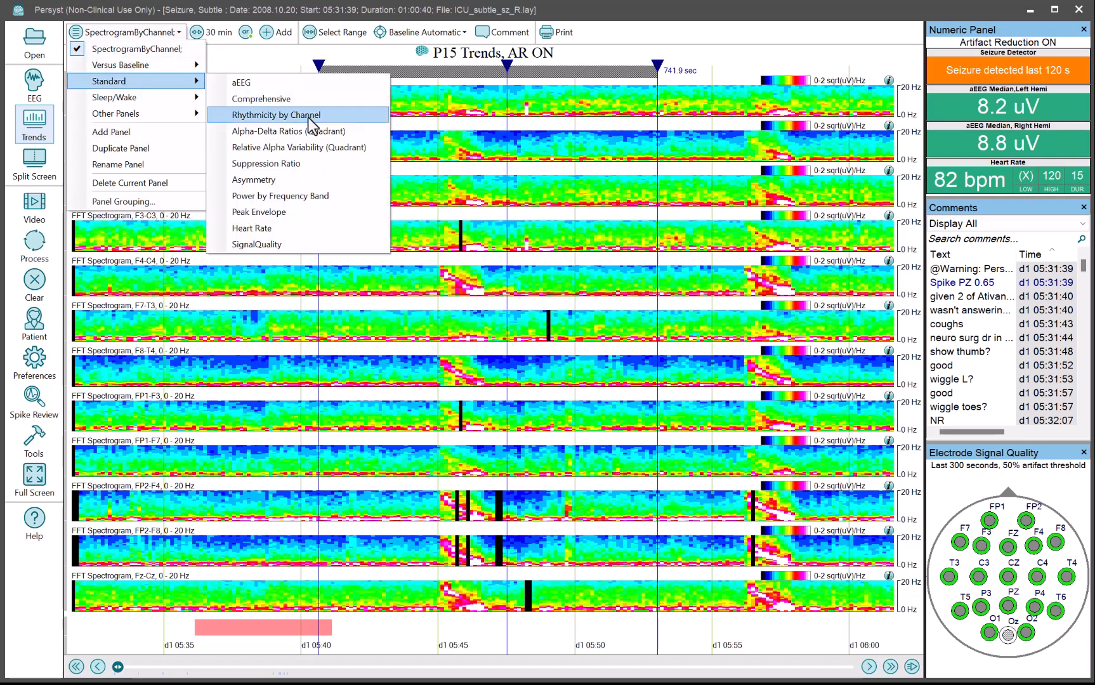
pyautogui.click(316, 198)
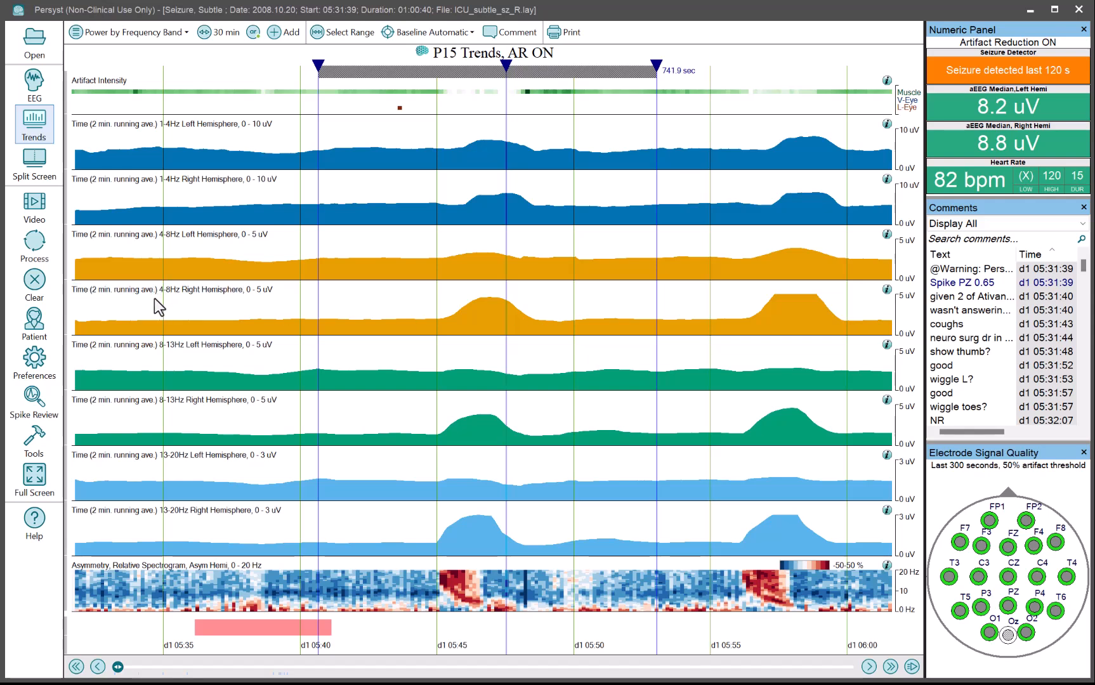
# Step: Inspect the two peaks of the 4-8 Hz Right Hemisphere trend by placing the time cursor on each
pyautogui.click(84, 293)
pyautogui.click(479, 308)
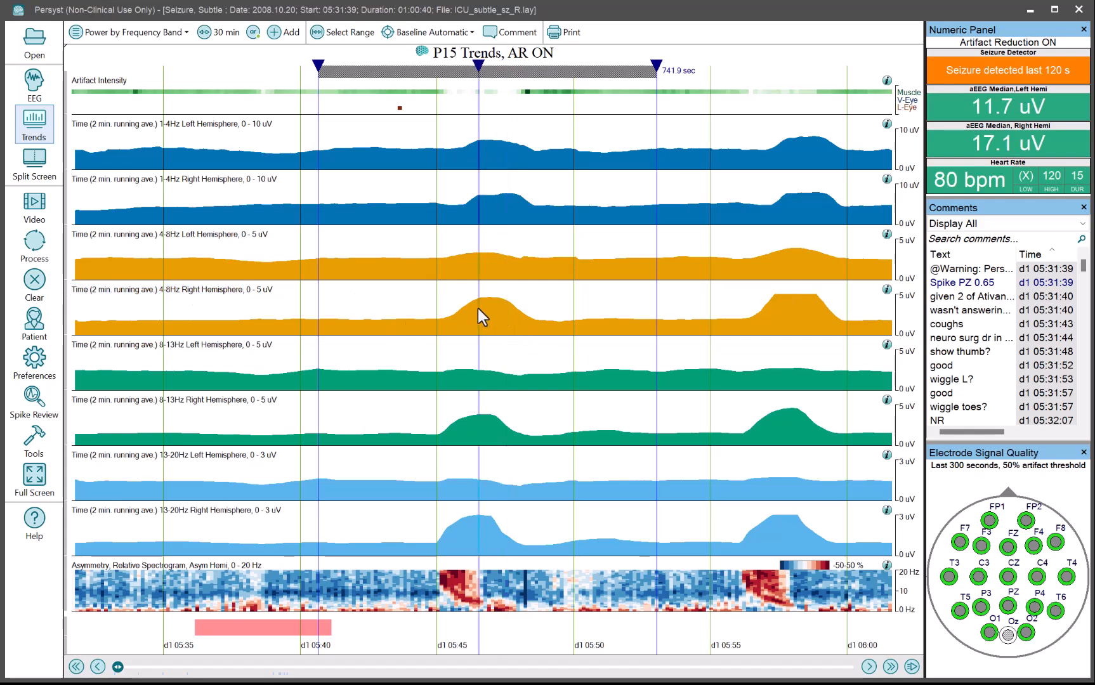
pyautogui.click(492, 308)
pyautogui.click(794, 300)
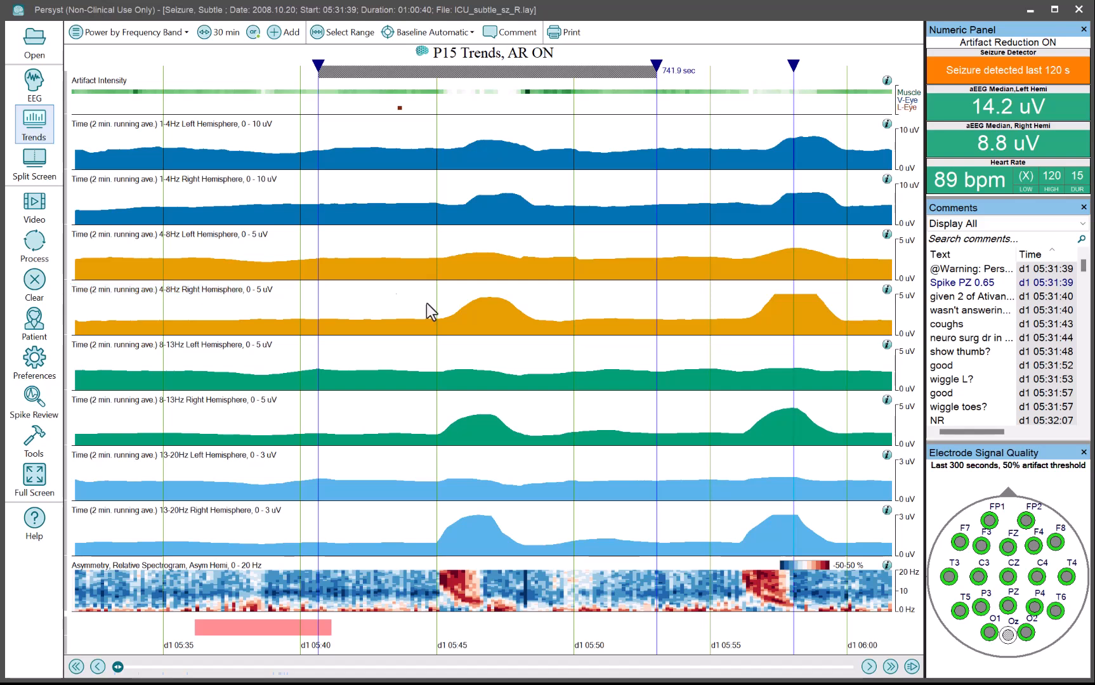
pyautogui.click(486, 304)
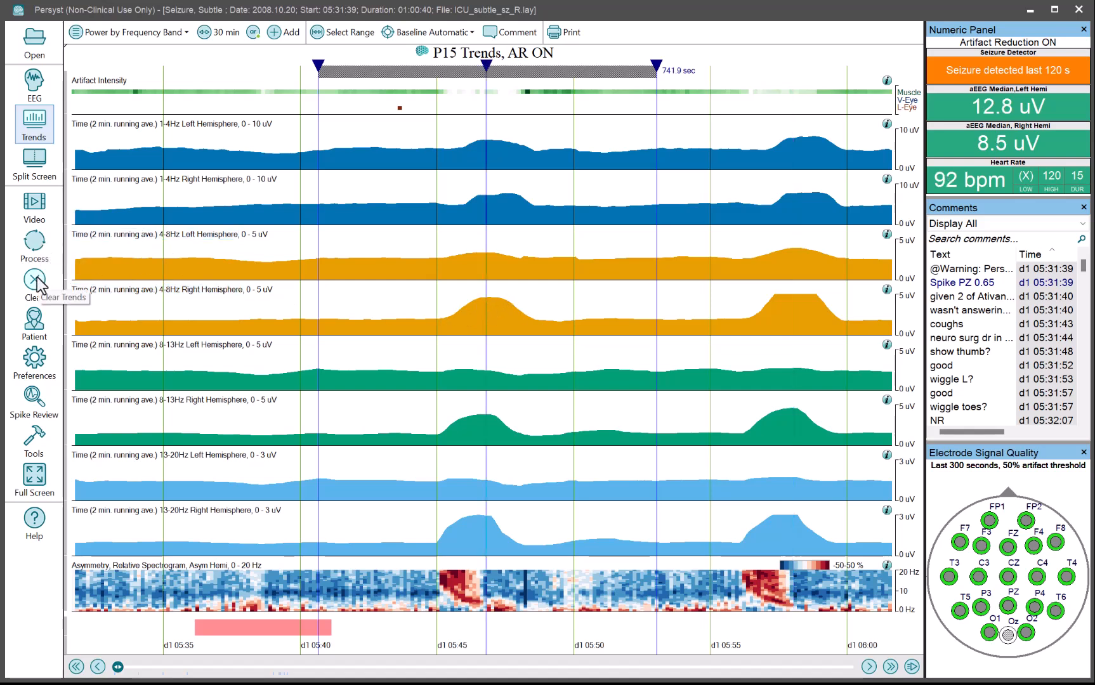
# Step: Compare the raw EEG with the first right-hemisphere power rise in split screen, and return to the trends-only view
pyautogui.click(33, 162)
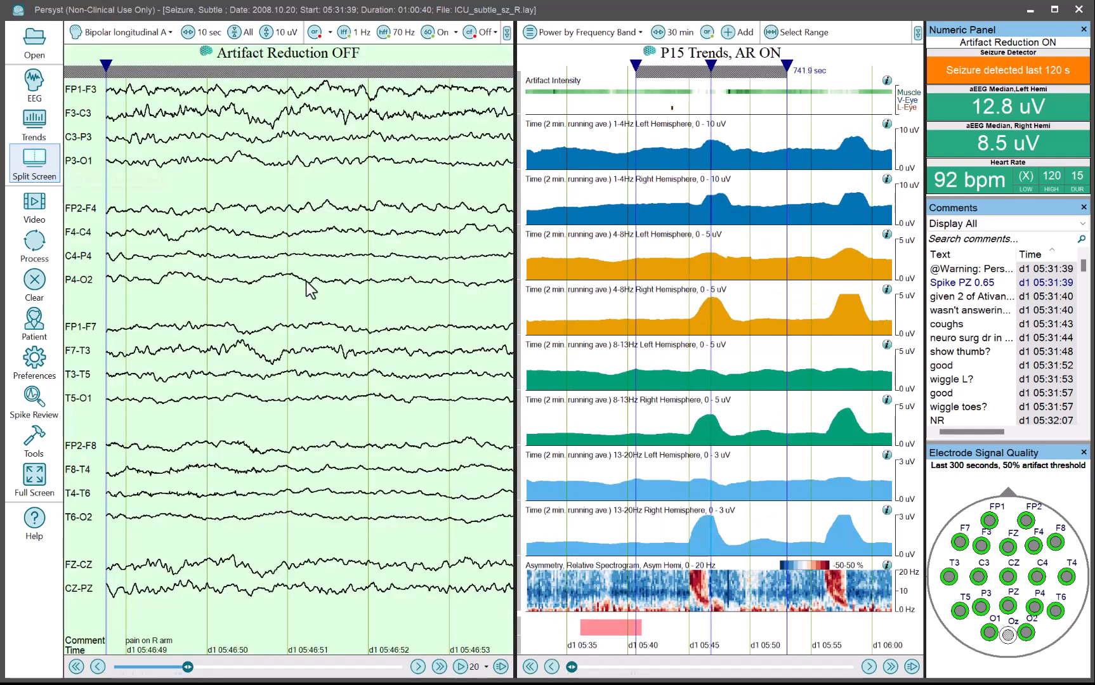
pyautogui.click(697, 308)
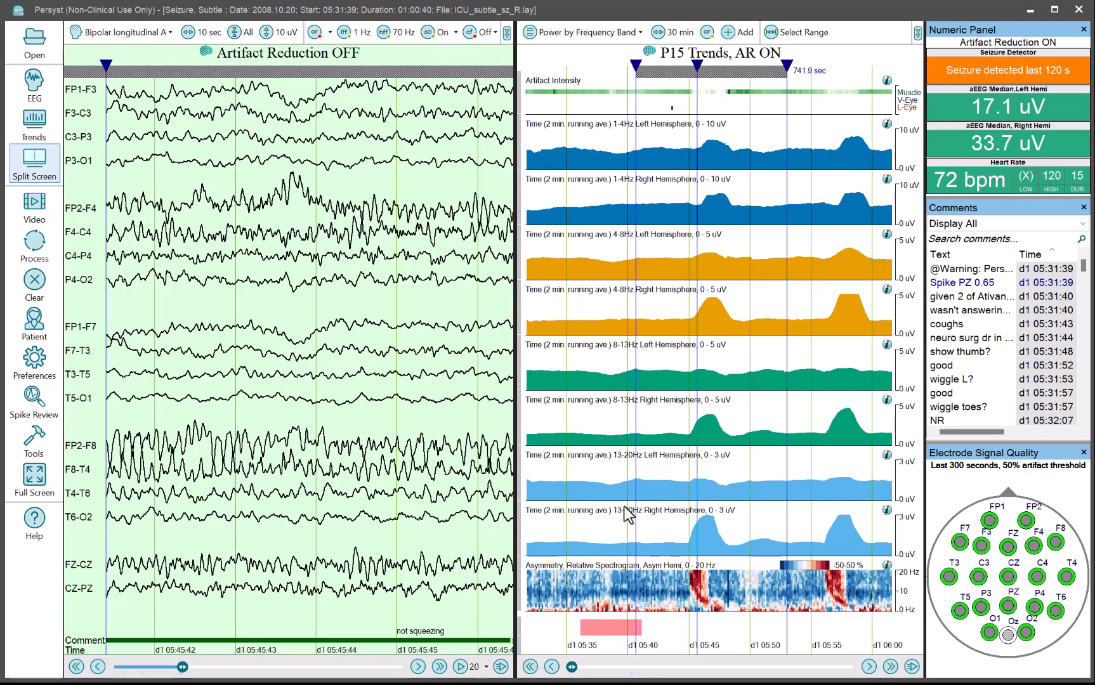
pyautogui.click(691, 536)
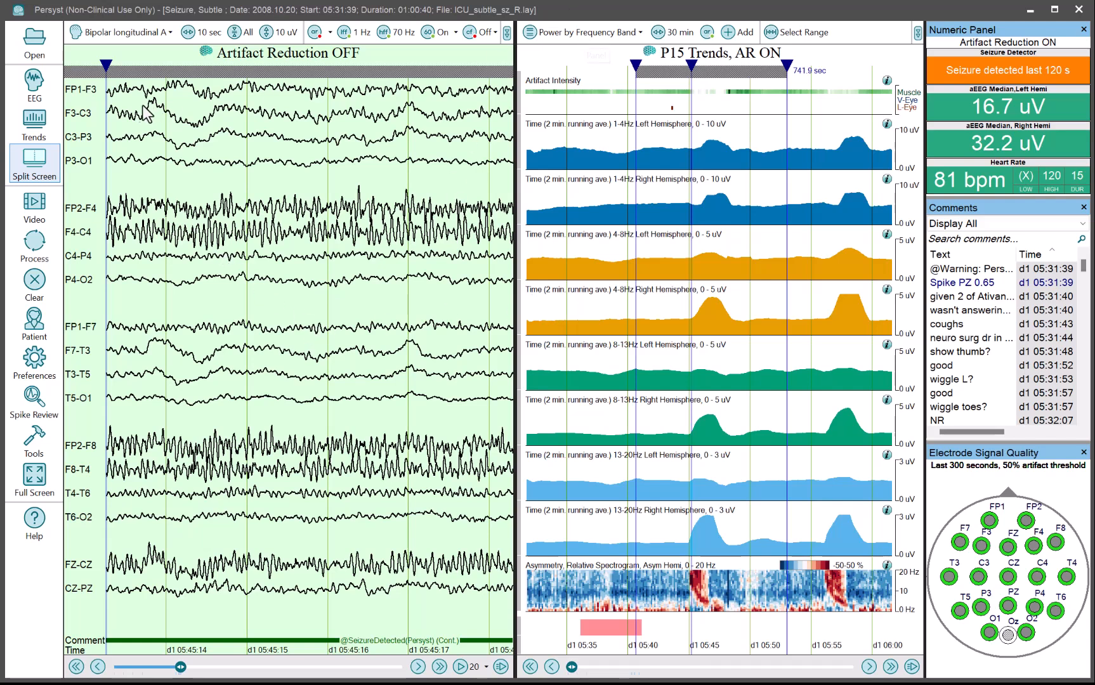
pyautogui.click(34, 119)
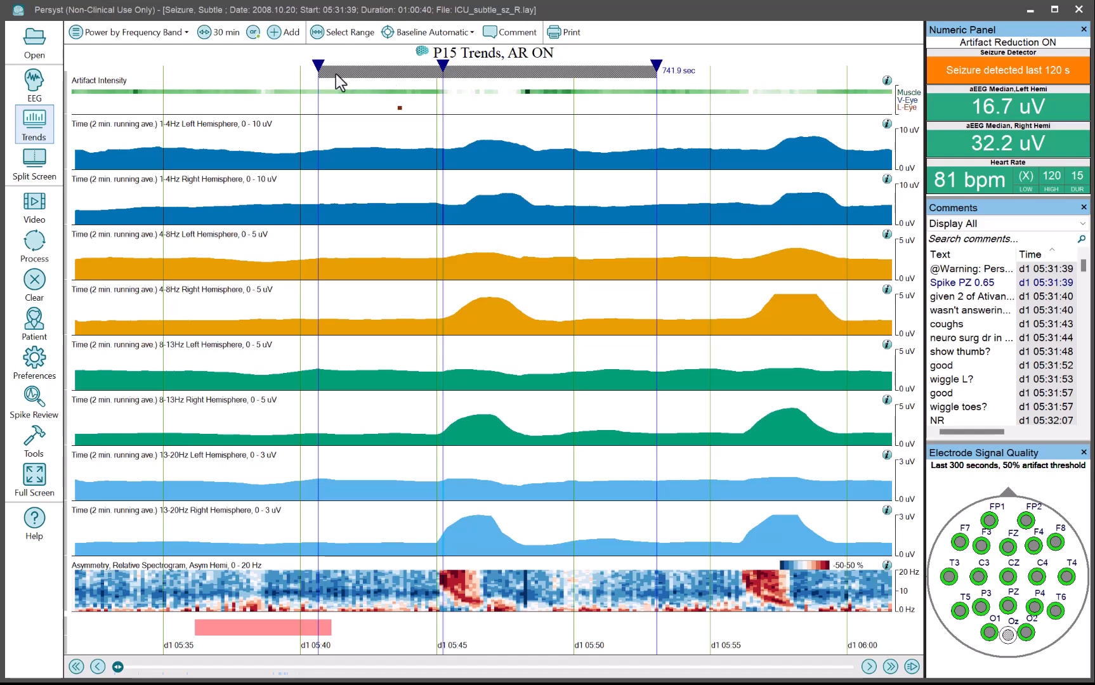
pyautogui.click(163, 34)
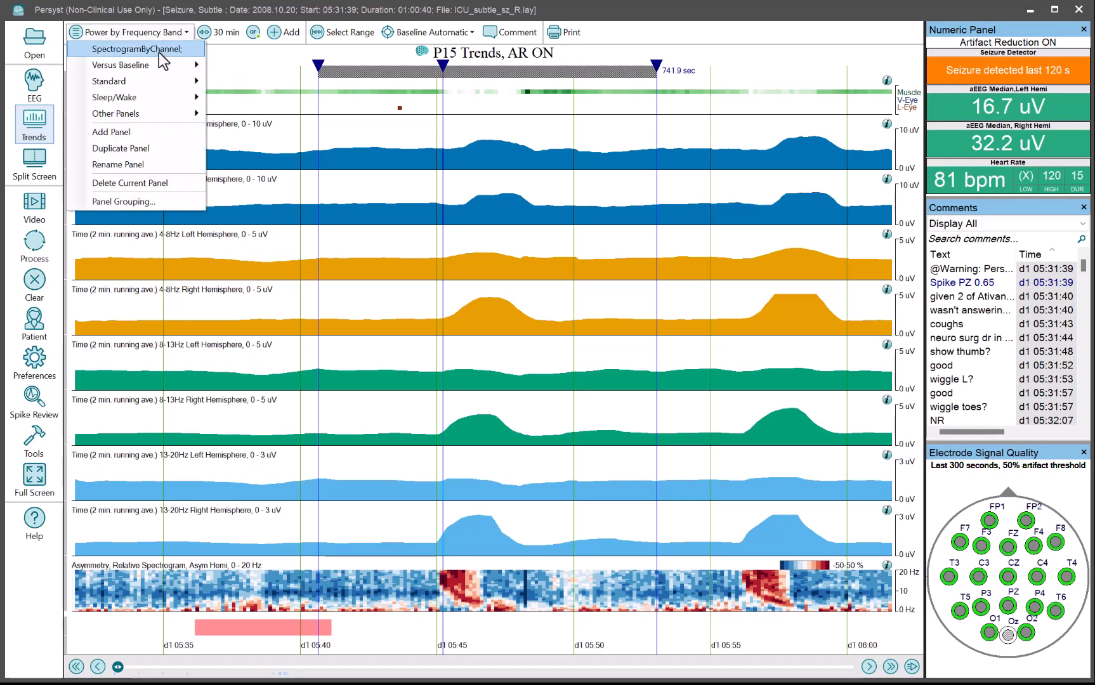
pyautogui.moveTo(145, 109)
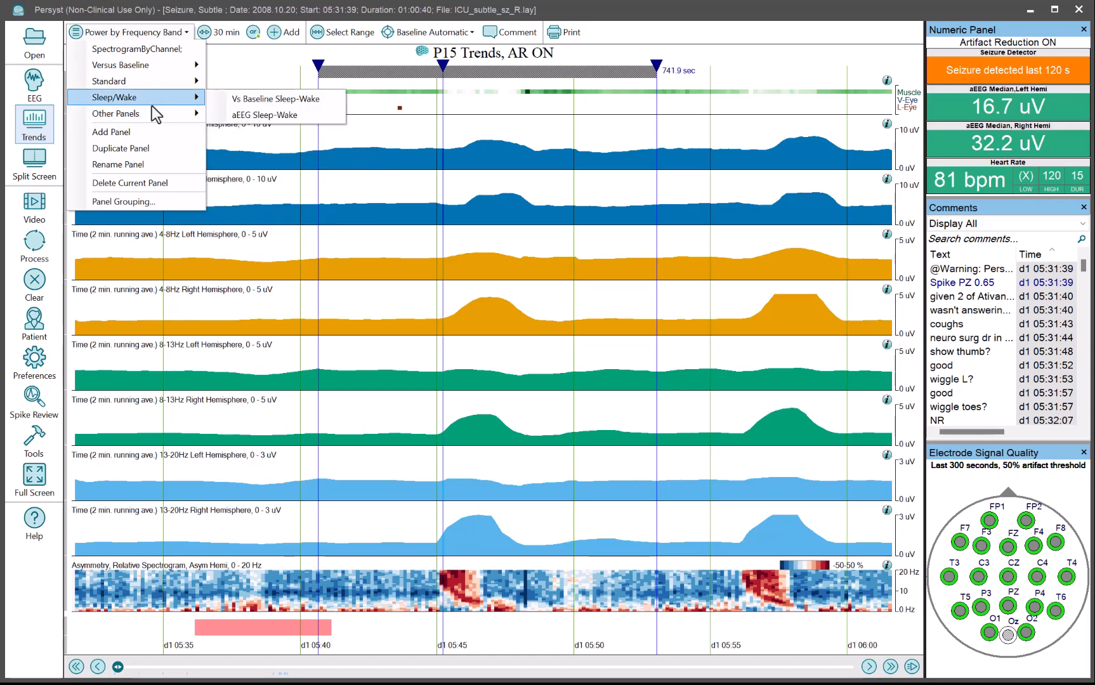
pyautogui.click(35, 360)
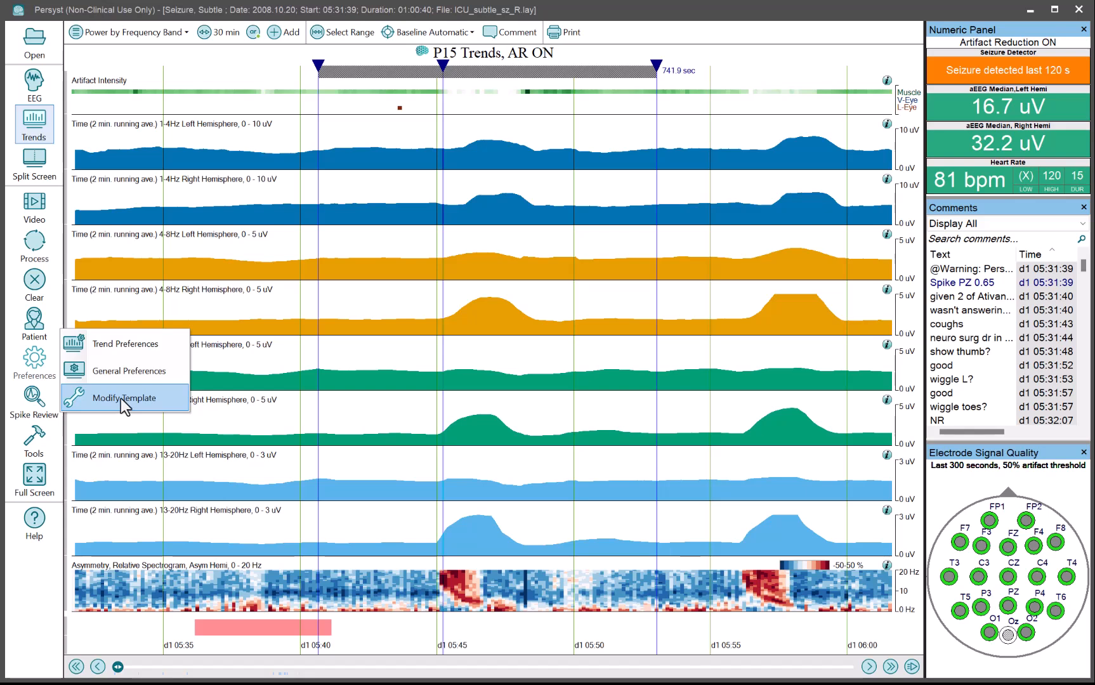
# Step: Add a new trend panel named DeltaByChannel
pyautogui.click(133, 31)
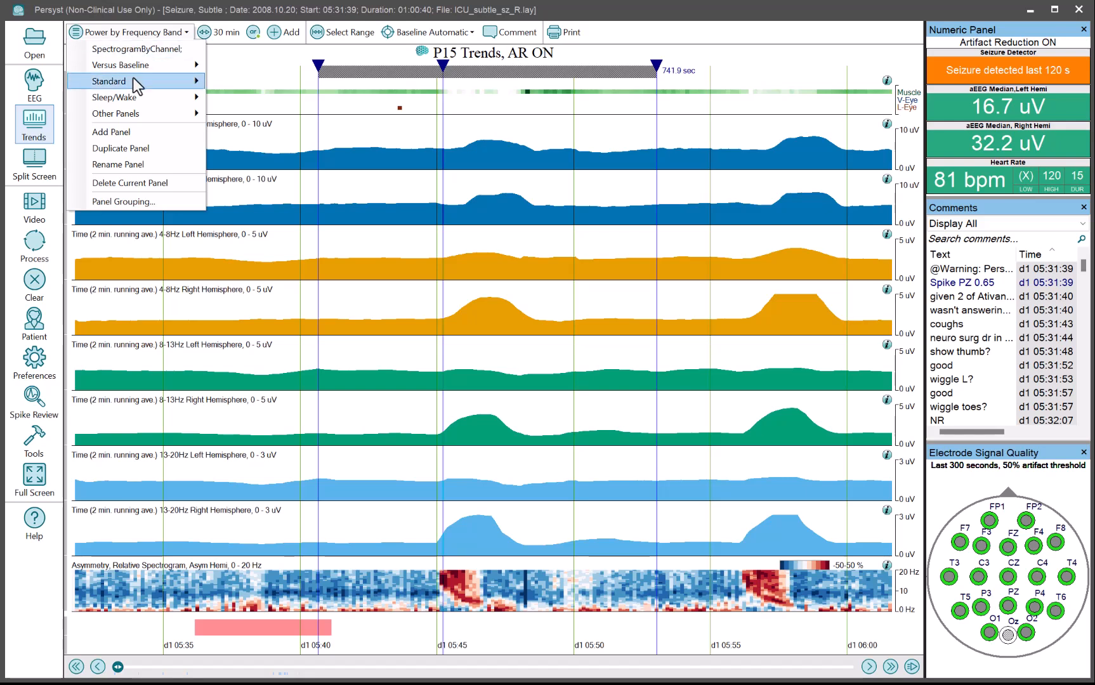
pyautogui.moveTo(133, 77)
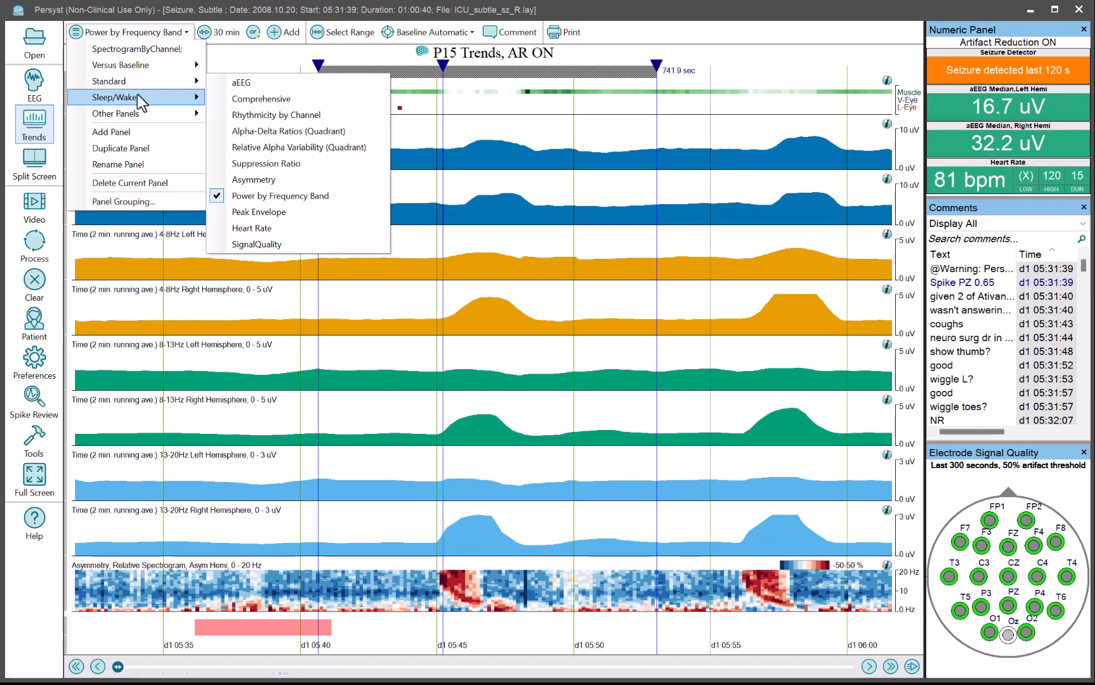
pyautogui.click(123, 132)
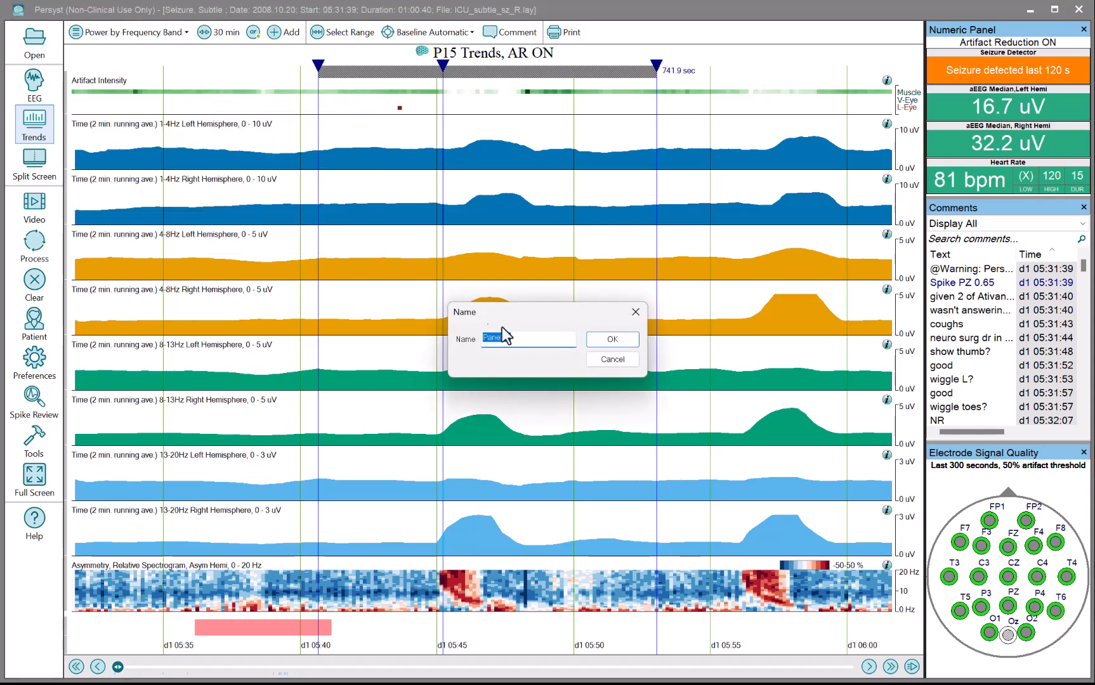
pyautogui.write('BandPowerBy')
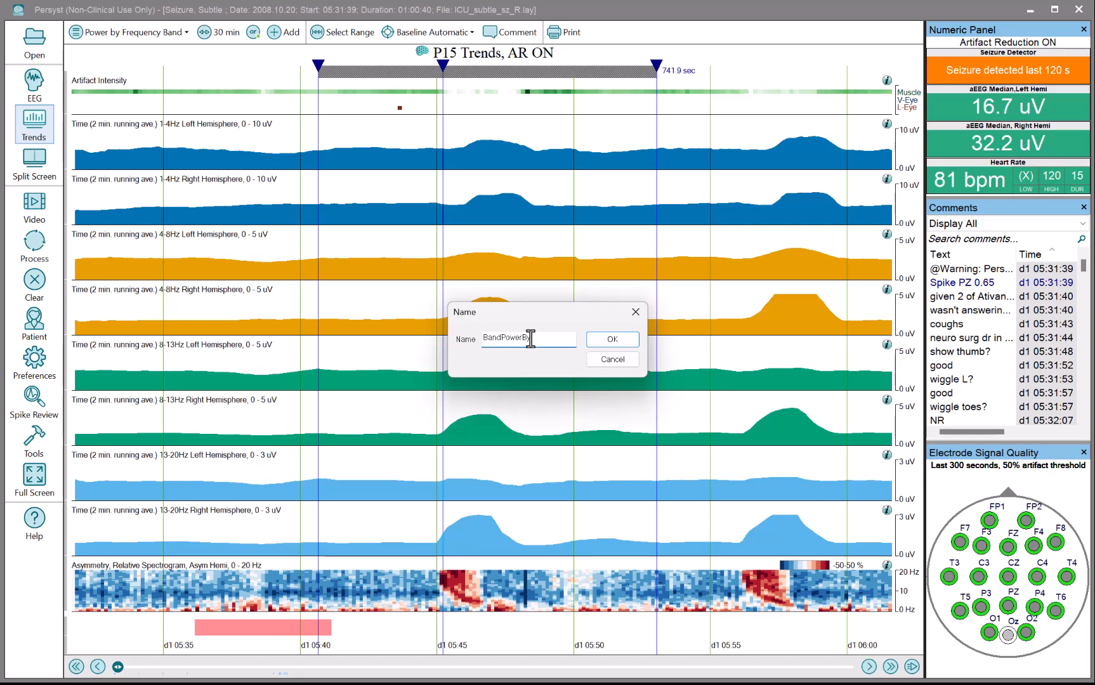
pyautogui.press('BackSpace')
pyautogui.press('BackSpace')
pyautogui.press('BackSpace')
pyautogui.press('BackSpace')
pyautogui.press('BackSpace')
pyautogui.press('BackSpace')
pyautogui.press('BackSpace')
pyautogui.press('BackSpace')
pyautogui.press('BackSpace')
pyautogui.press('BackSpace')
pyautogui.write('DeltaByChannel')
pyautogui.press('Return')
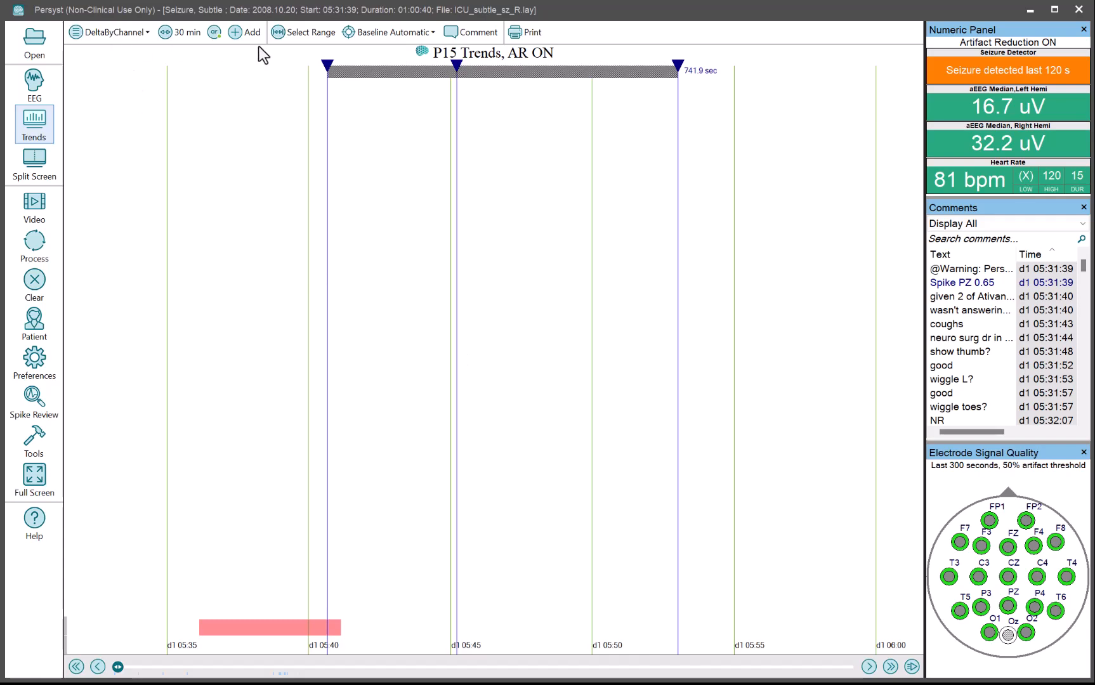
# Step: Start creating a new FFT Power trend for the empty DeltaByChannel panel
pyautogui.click(233, 33)
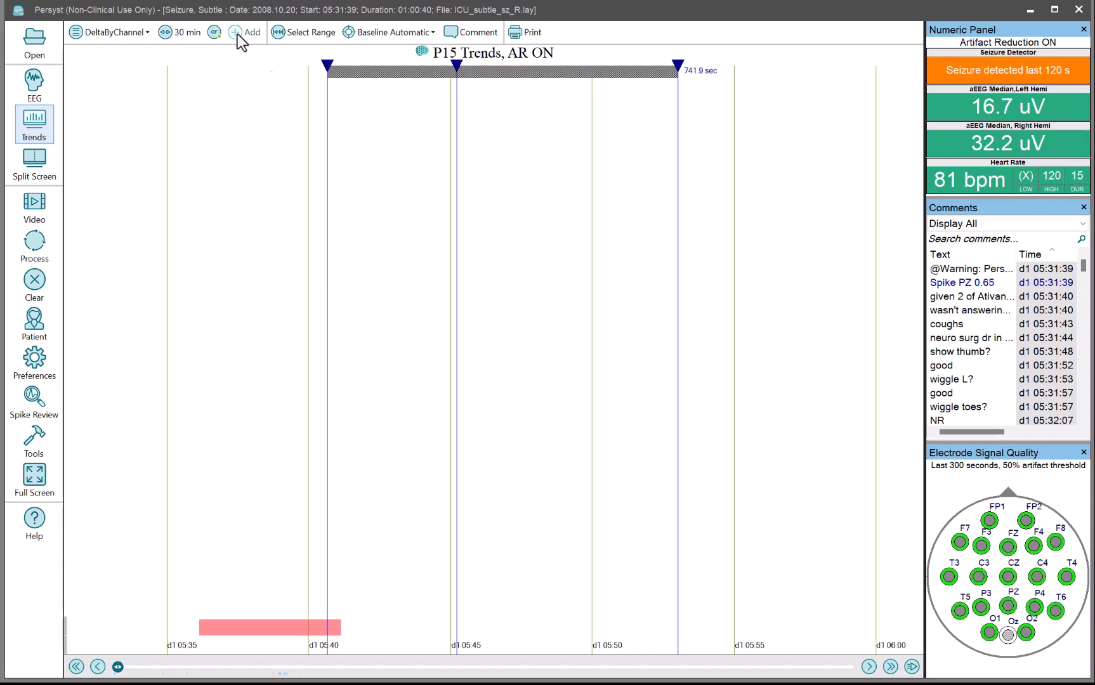
pyautogui.scroll(-5, 599, 323)
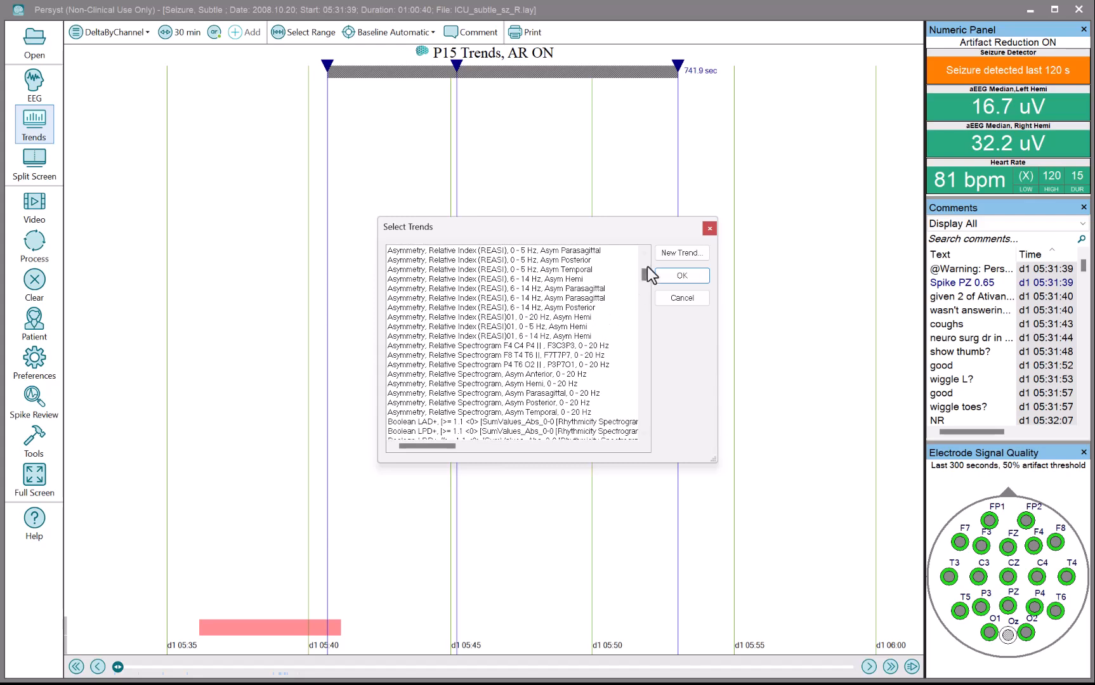
pyautogui.moveTo(645, 275)
pyautogui.mouseDown()
pyautogui.moveTo(643, 297)
pyautogui.moveTo(643, 287)
pyautogui.mouseUp()
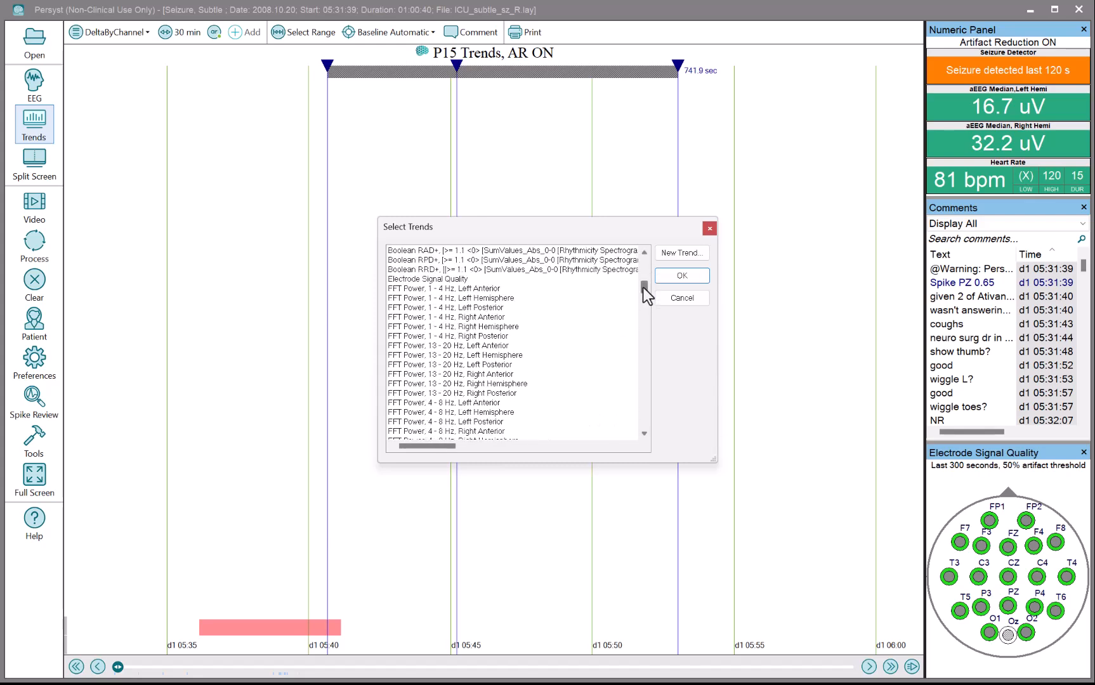
pyautogui.click(484, 291)
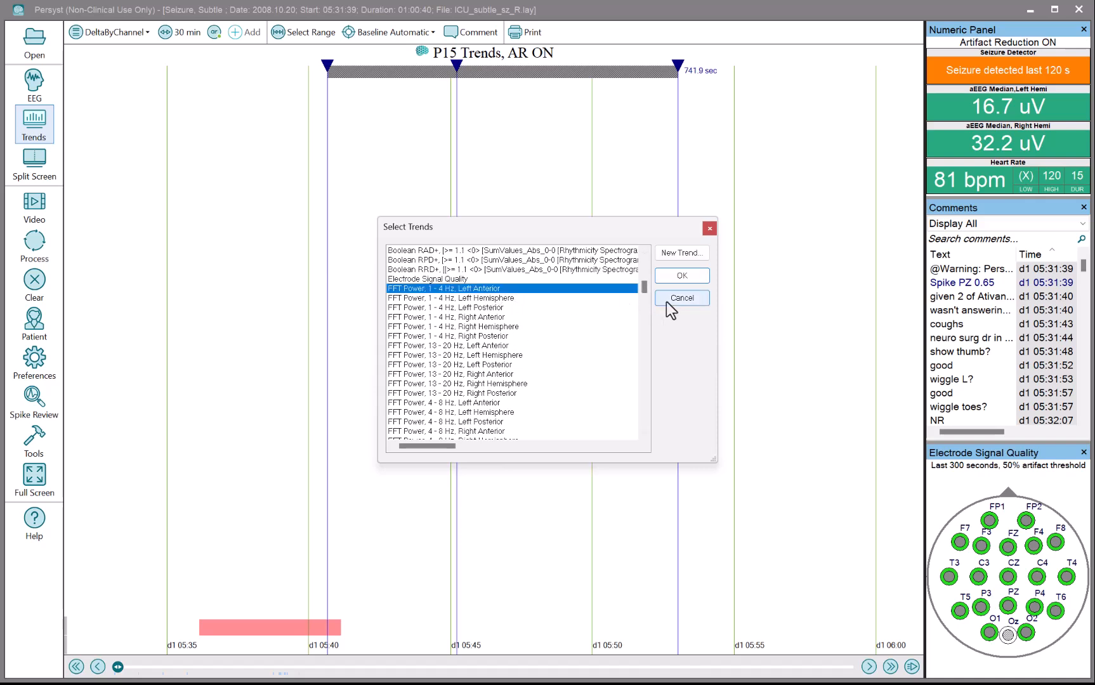
pyautogui.click(677, 257)
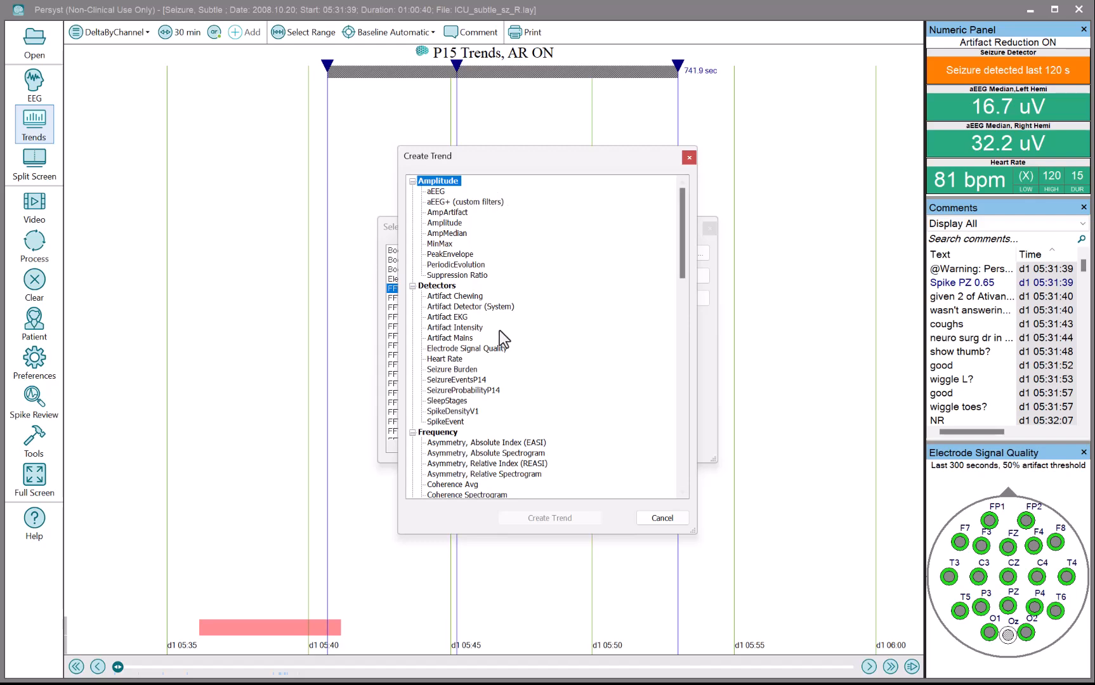
pyautogui.scroll(-4, 520, 362)
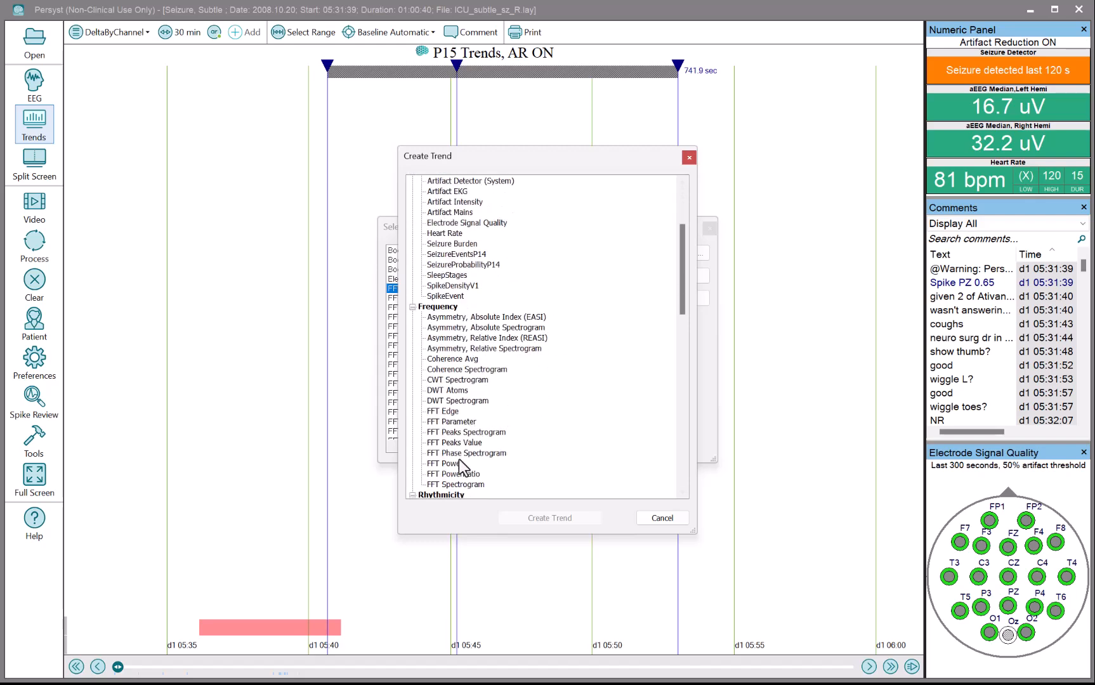
pyautogui.click(541, 519)
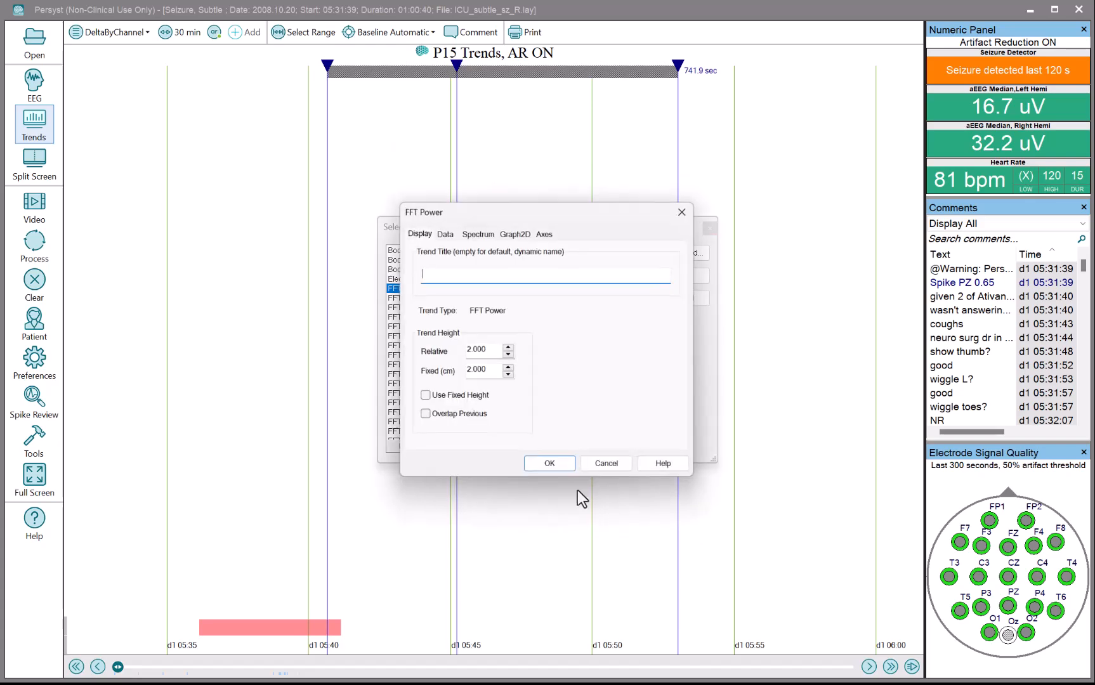
# Step: Define the FFT Power trend for channel FP1-F7 with a 1 to 4 Hz frequency range and add it to the panel
pyautogui.click(441, 235)
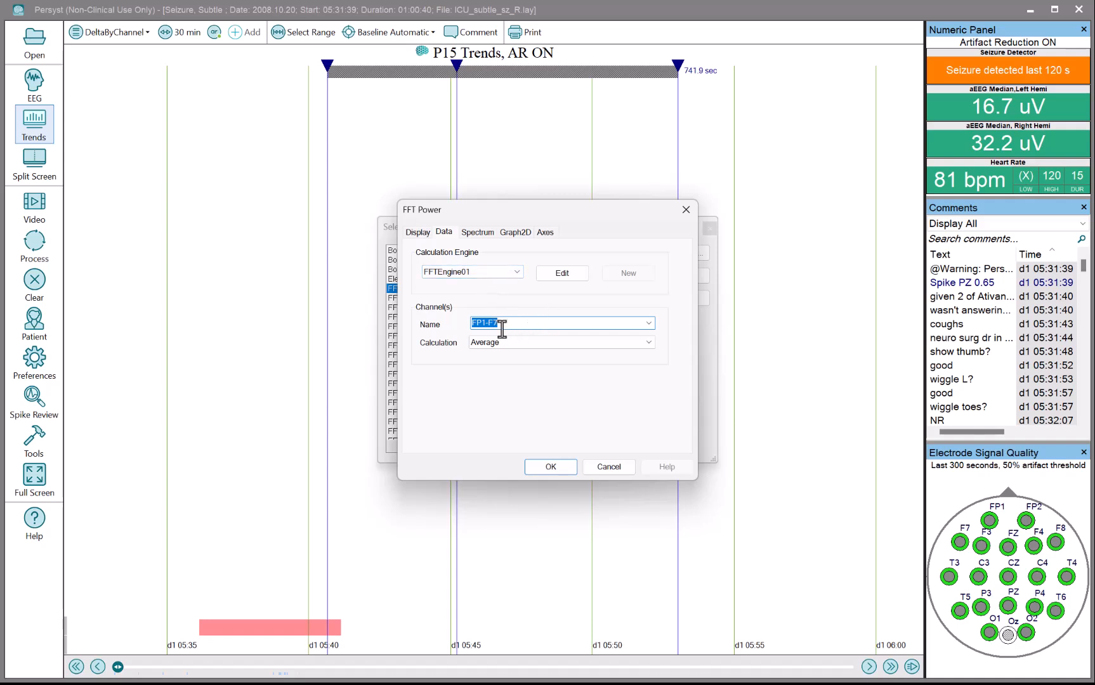
pyautogui.click(486, 234)
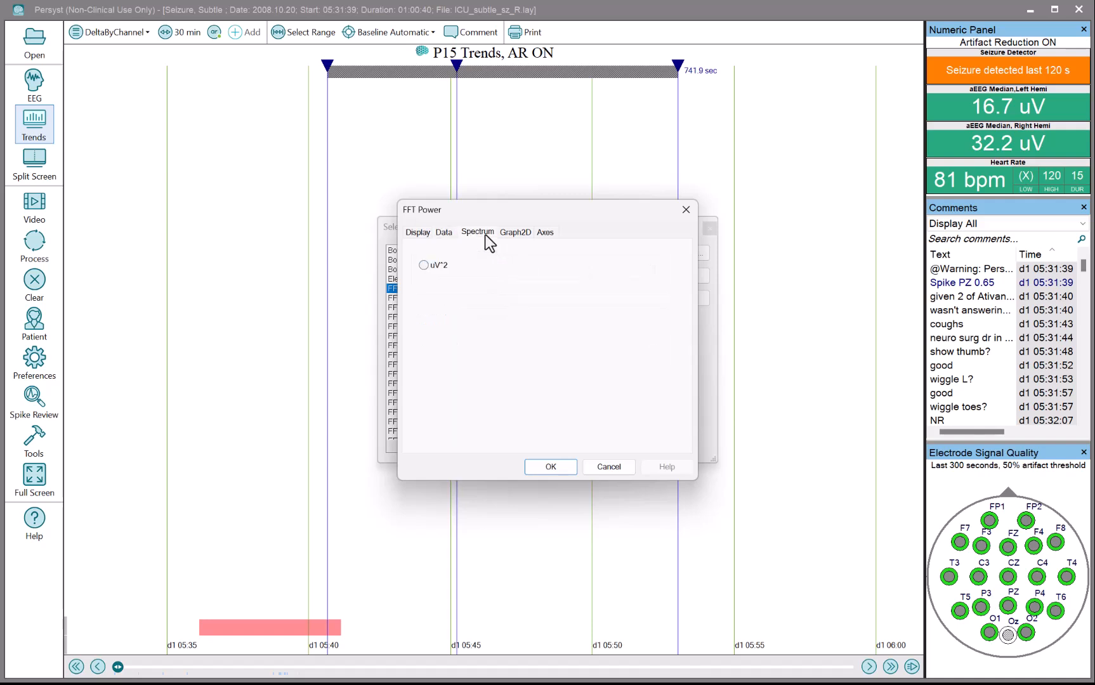
pyautogui.moveTo(587, 264); pyautogui.dragTo(522, 285)
pyautogui.write('1')
pyautogui.write('4')
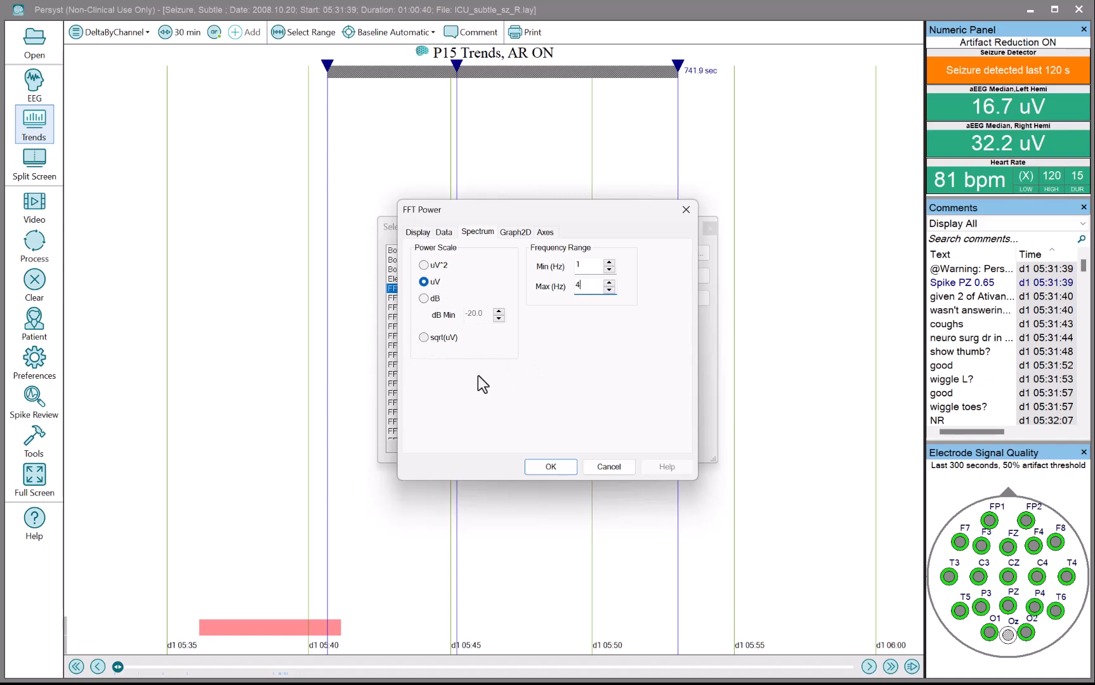
pyautogui.click(555, 467)
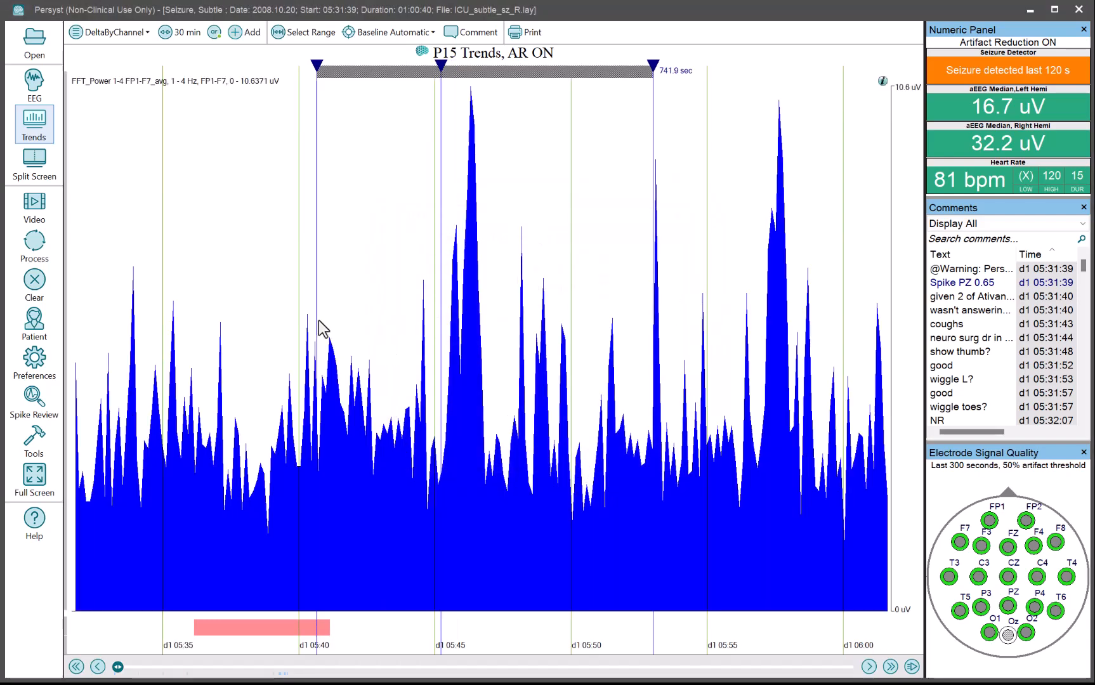
# Step: Change the plot type of the FP1-F7 FFT Power trend to Bar
pyautogui.doubleClick(131, 81)
pyautogui.click(515, 232)
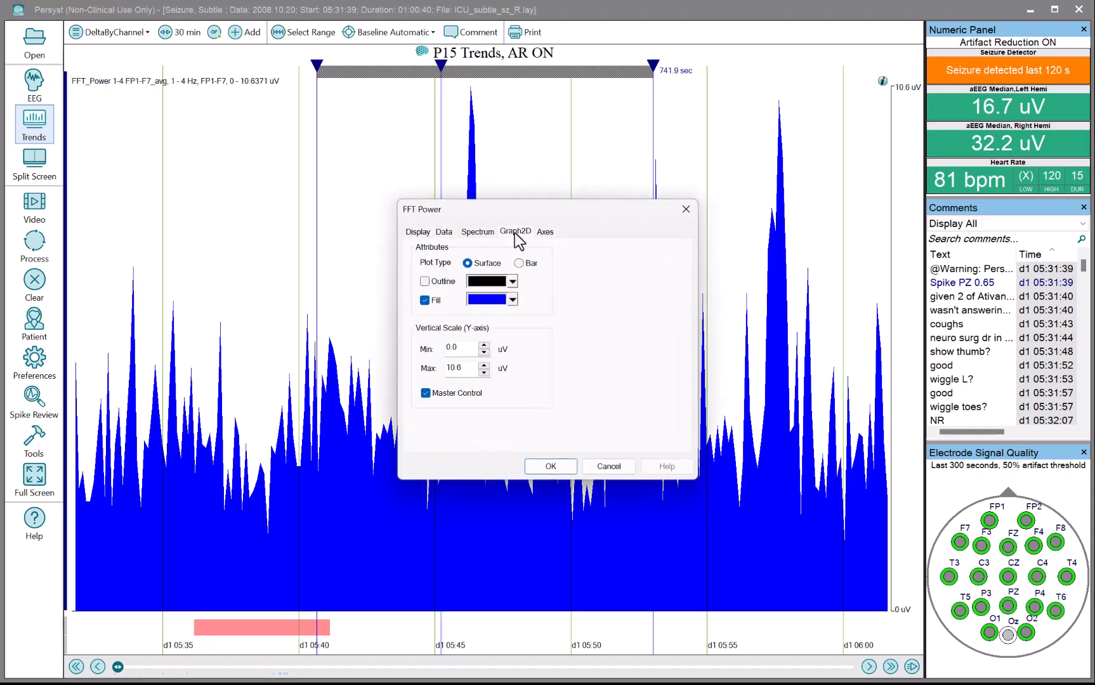
pyautogui.click(519, 263)
pyautogui.click(532, 468)
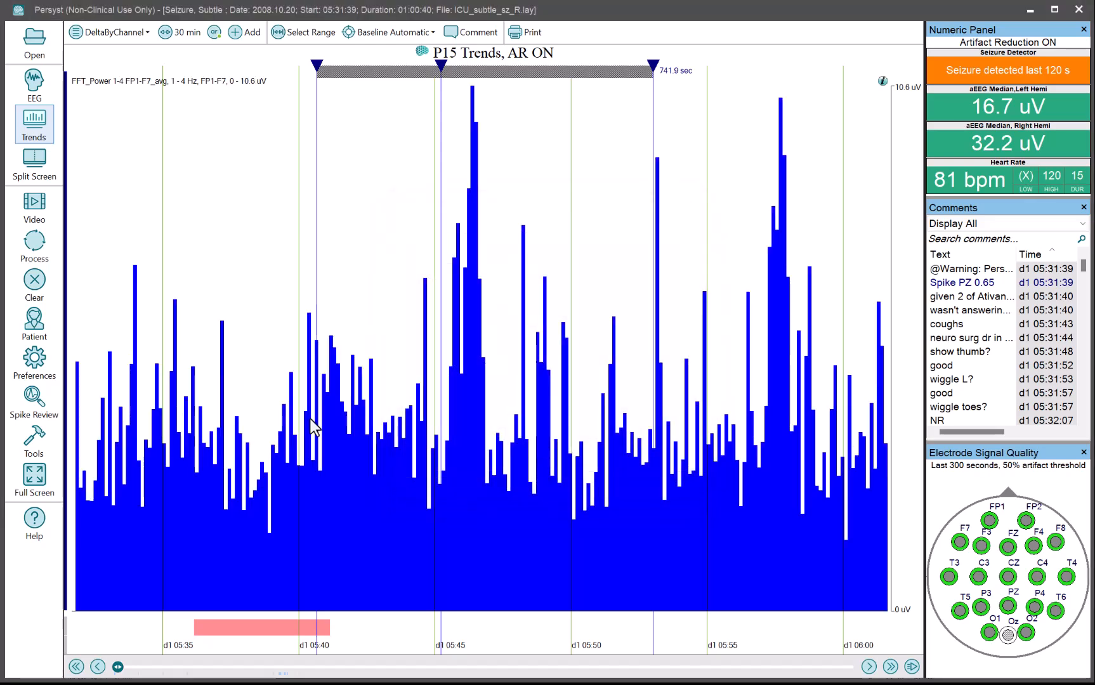
# Step: Replicate the FP1-F7 FFT Power trend to all individual channels, leaving out FP1-F7 itself
pyautogui.rightClick(95, 80)
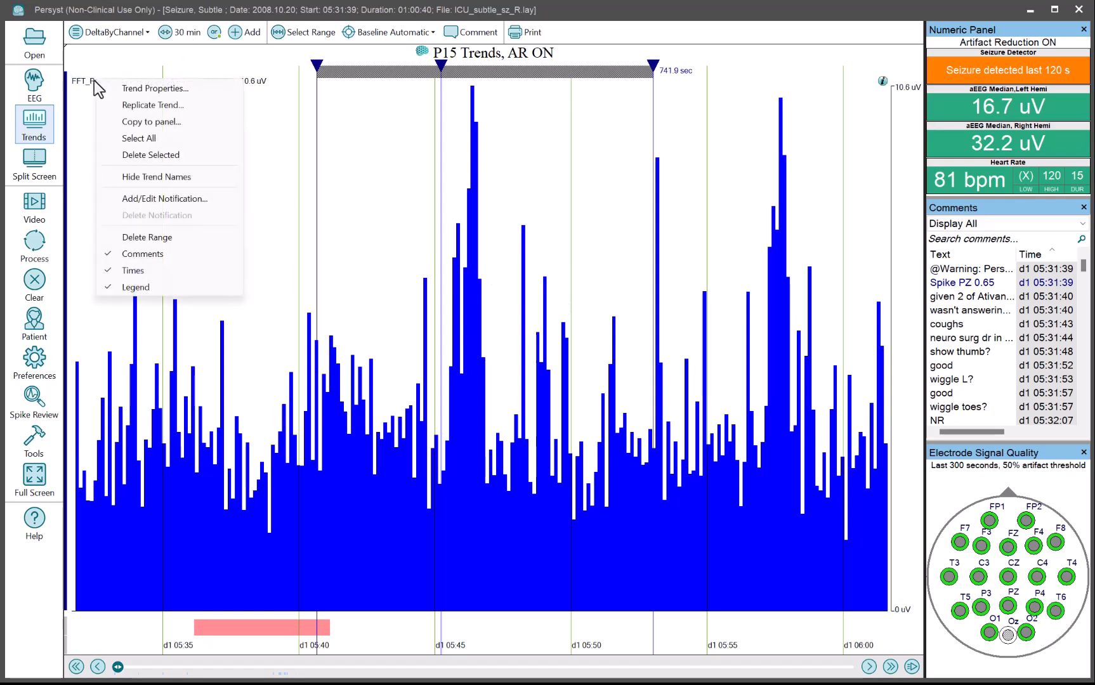
pyautogui.click(127, 104)
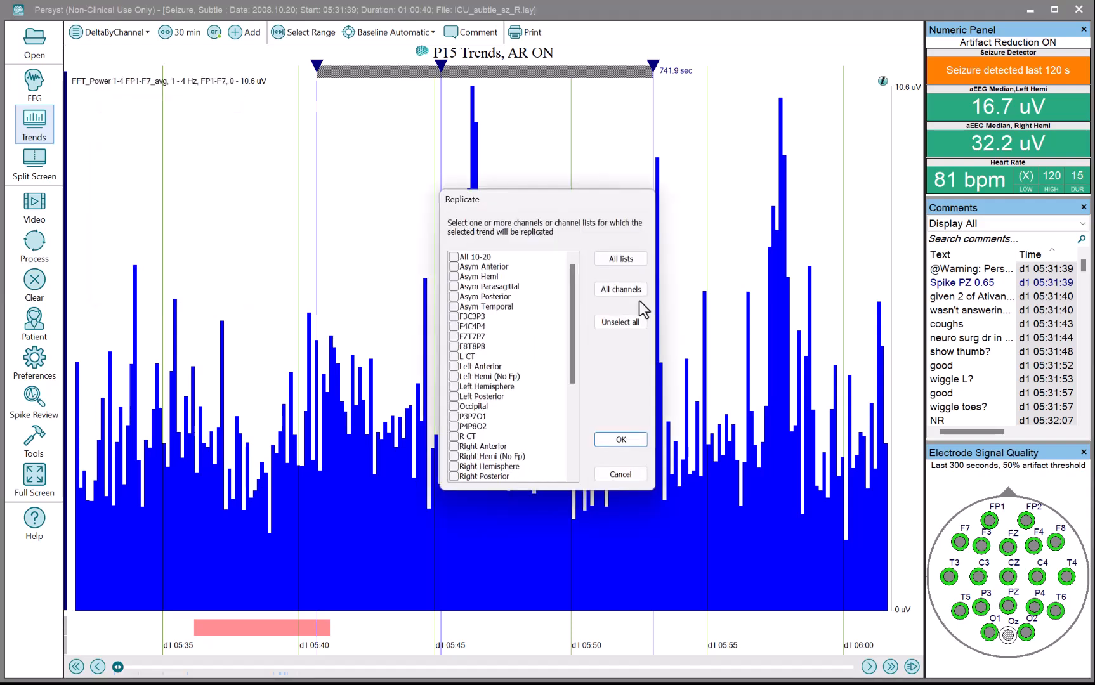
pyautogui.scroll(-2, 489, 295)
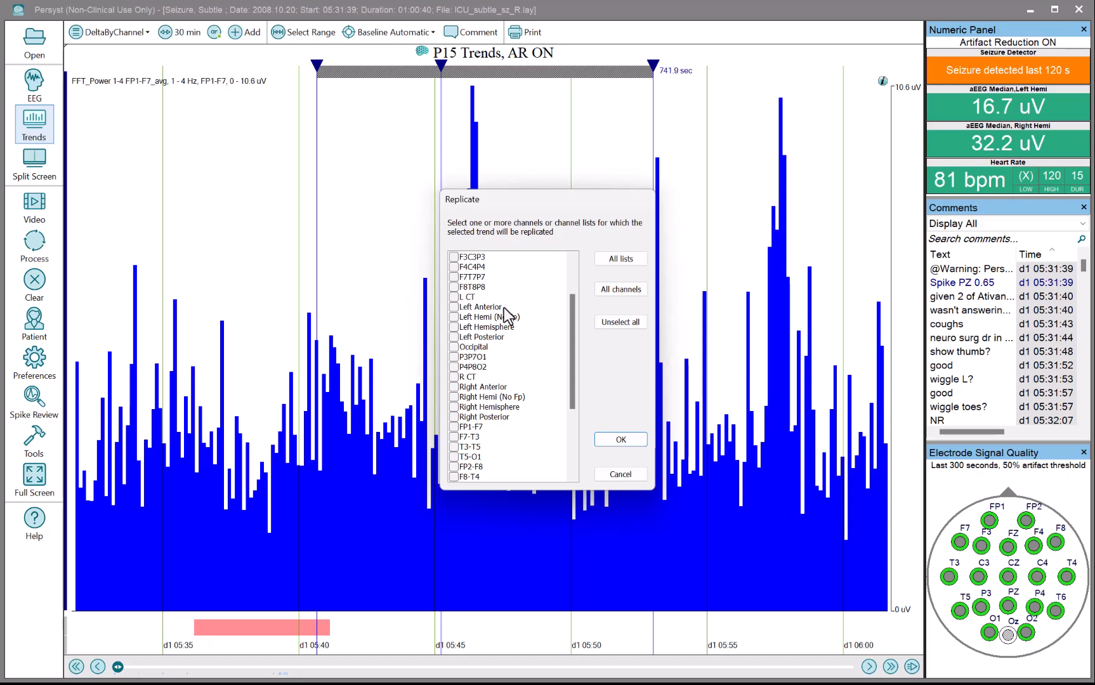
pyautogui.scroll(-4, 520, 362)
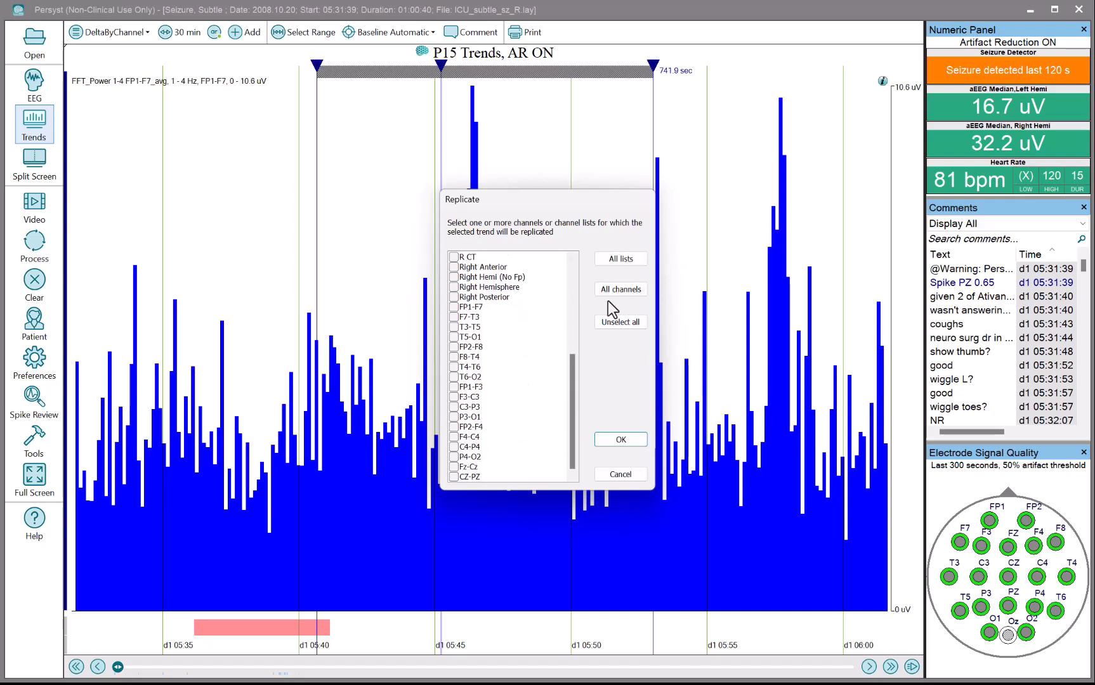
pyautogui.click(621, 289)
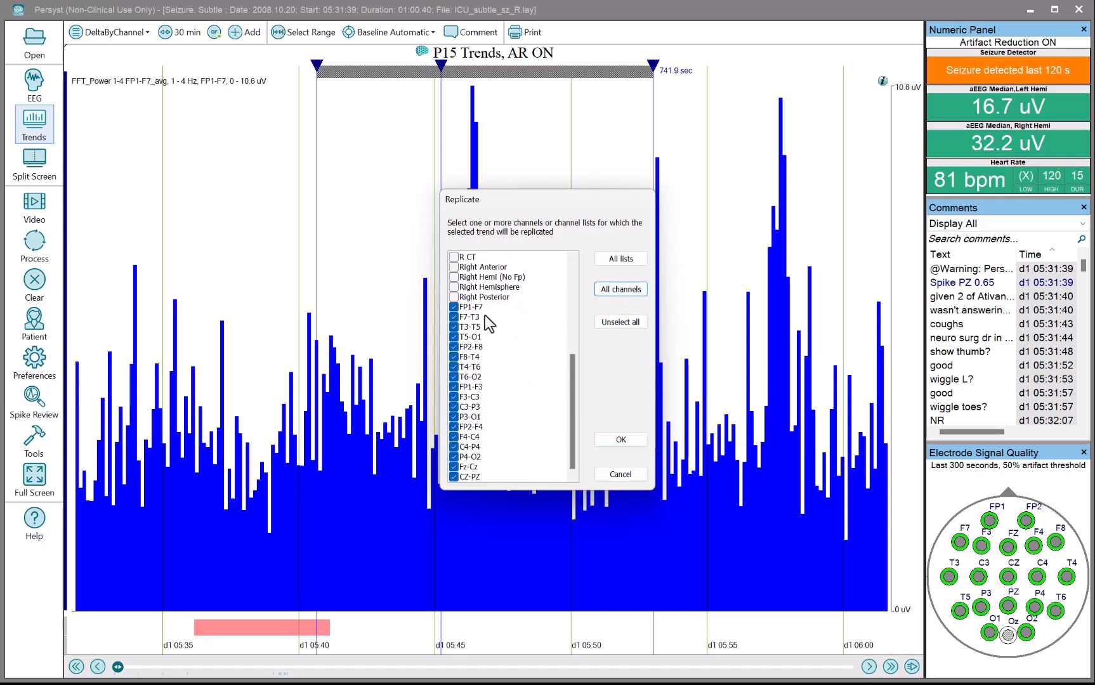
pyautogui.click(455, 308)
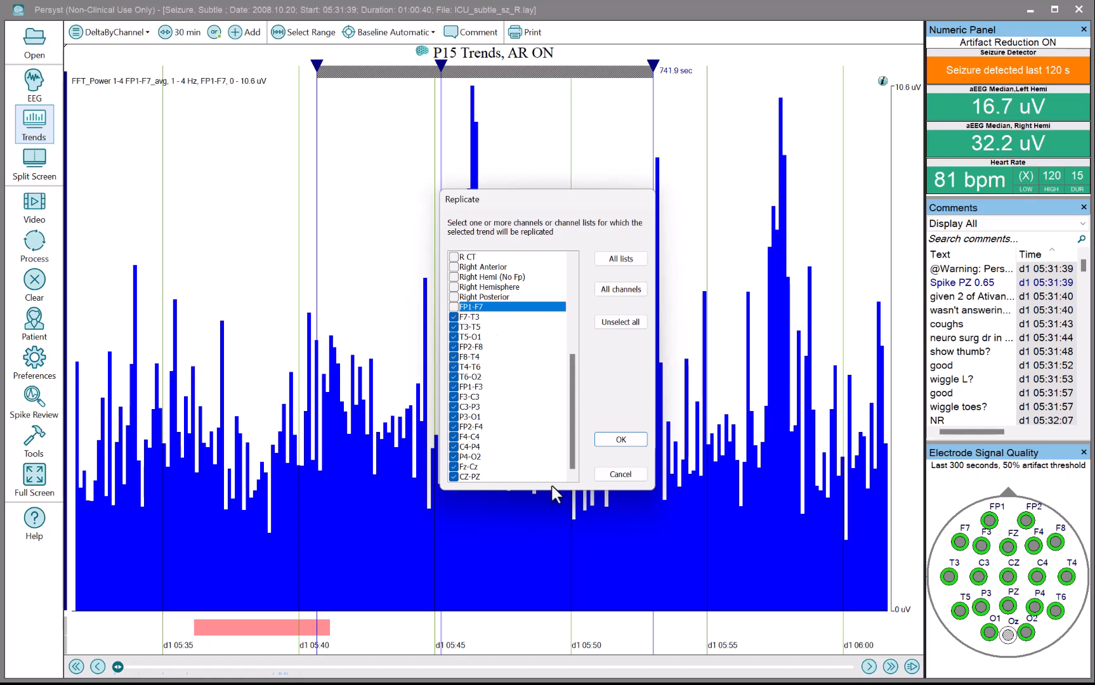
pyautogui.click(614, 439)
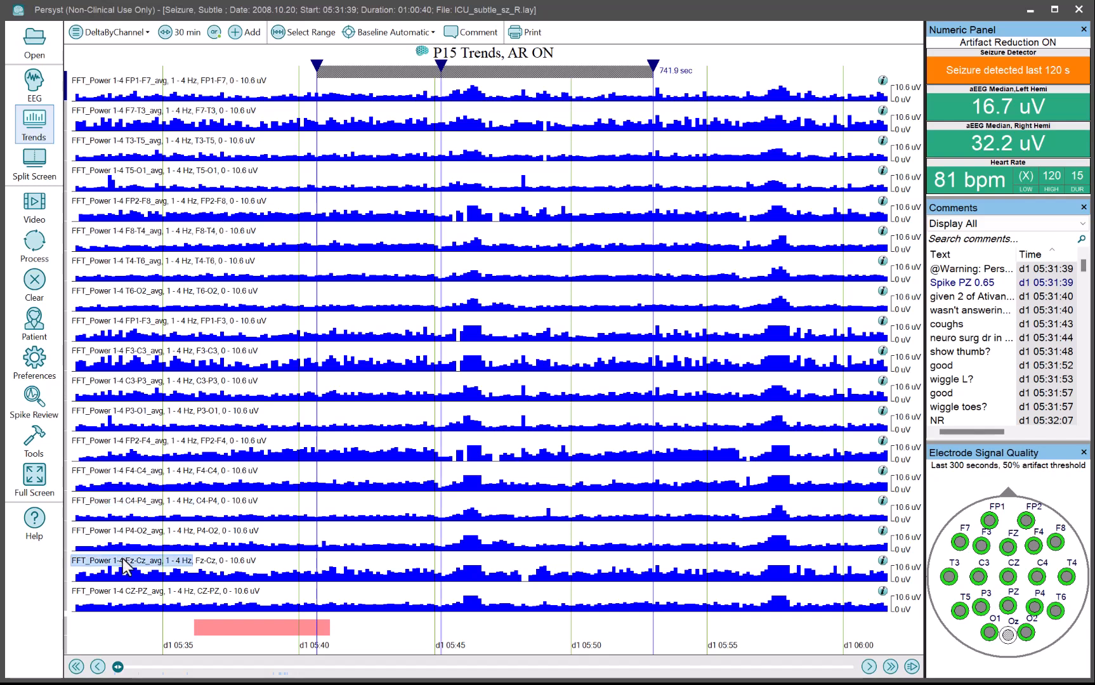
# Step: Select all FFT Power trends from CZ-PZ up to FP1-F7 and delete the marked time range
pyautogui.click(67, 606)
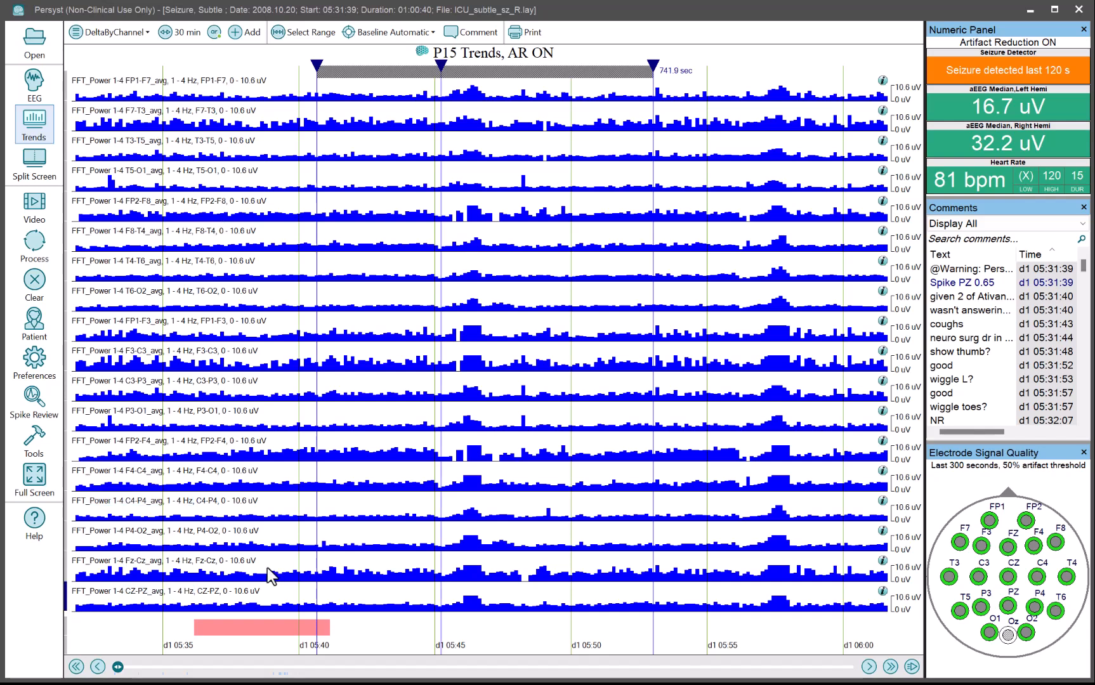
pyautogui.keyDown('shift'); pyautogui.click(66, 95); pyautogui.keyUp('shift')
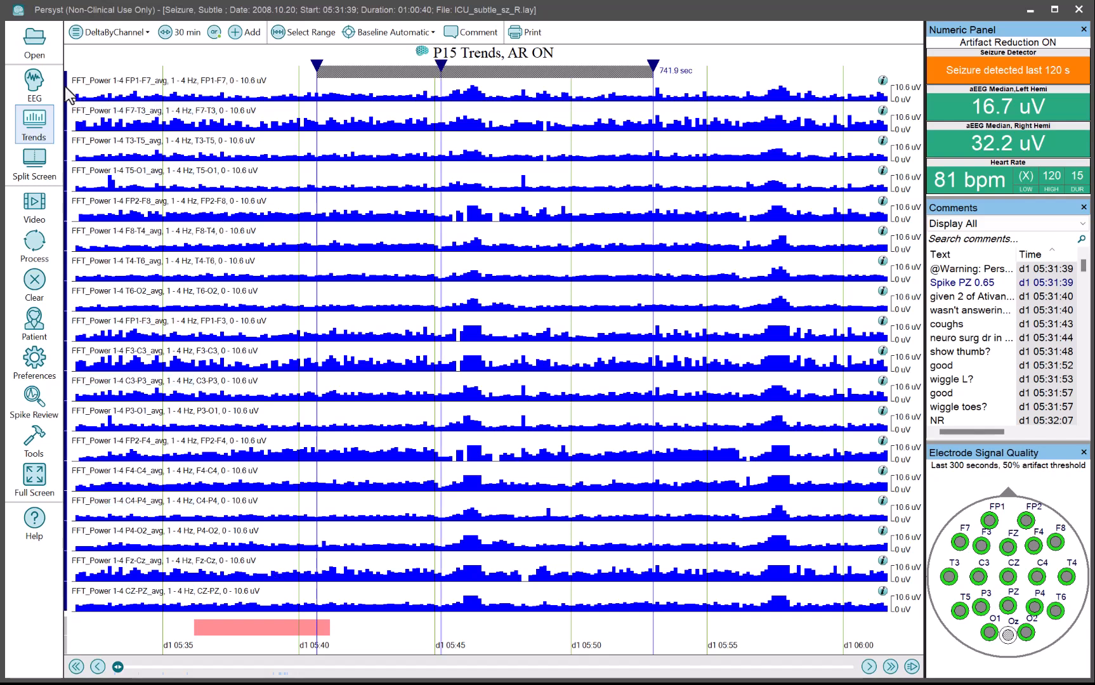
pyautogui.rightClick(464, 77)
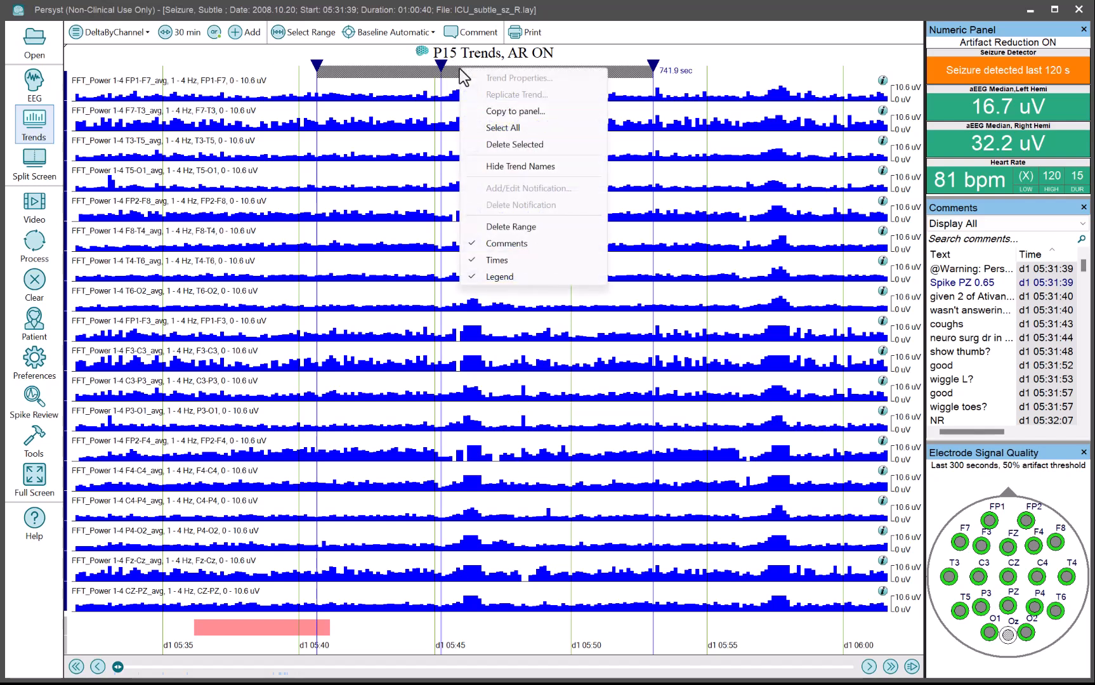
pyautogui.click(514, 225)
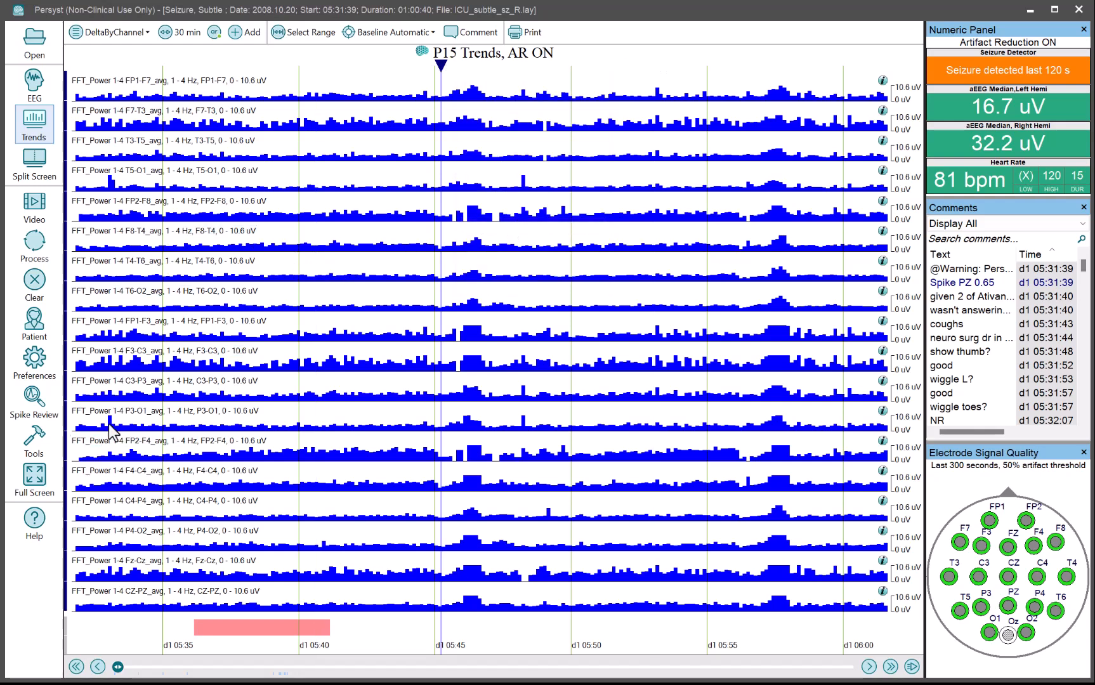
# Step: Export the selected trends' values for the full record to ICU_subtle_sz_R.csv on the Desktop, replacing the existing file
pyautogui.click(34, 439)
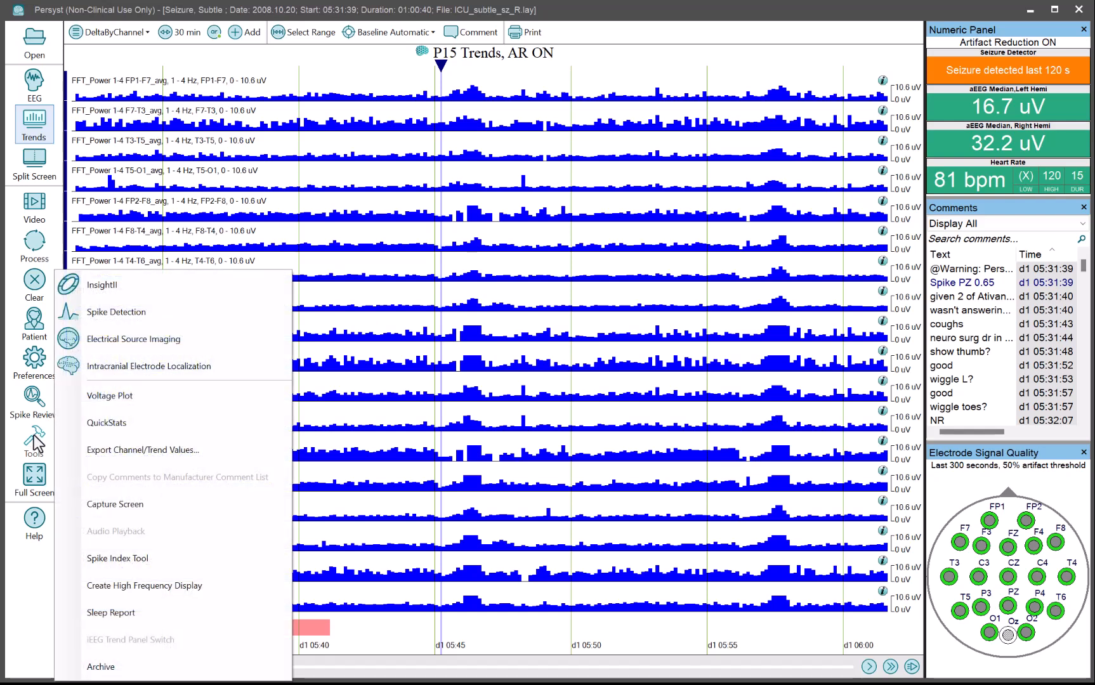
pyautogui.click(125, 448)
pyautogui.click(873, 481)
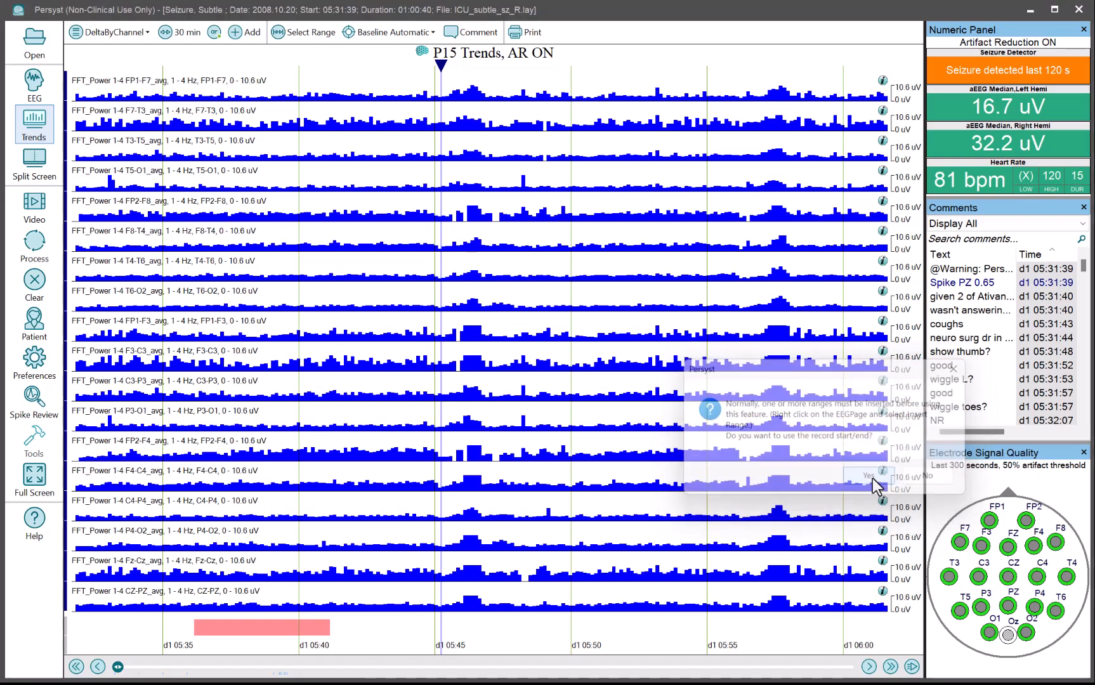
pyautogui.scroll(5, 94, 147)
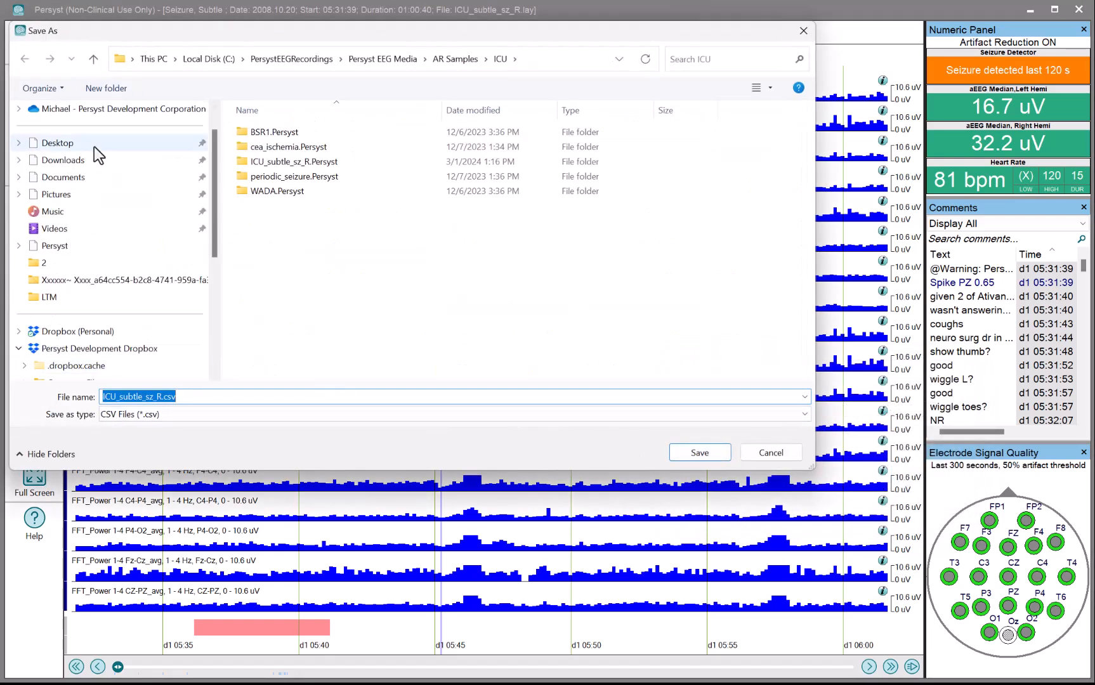
pyautogui.scroll(2, 91, 149)
pyautogui.click(89, 178)
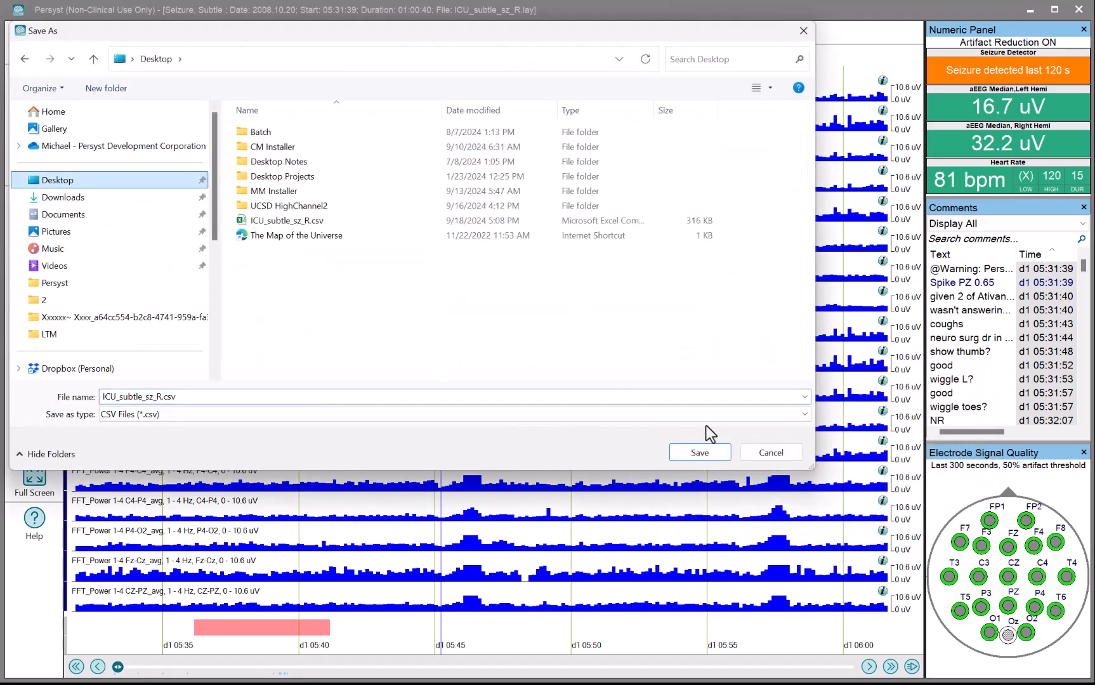
pyautogui.click(700, 452)
pyautogui.click(856, 421)
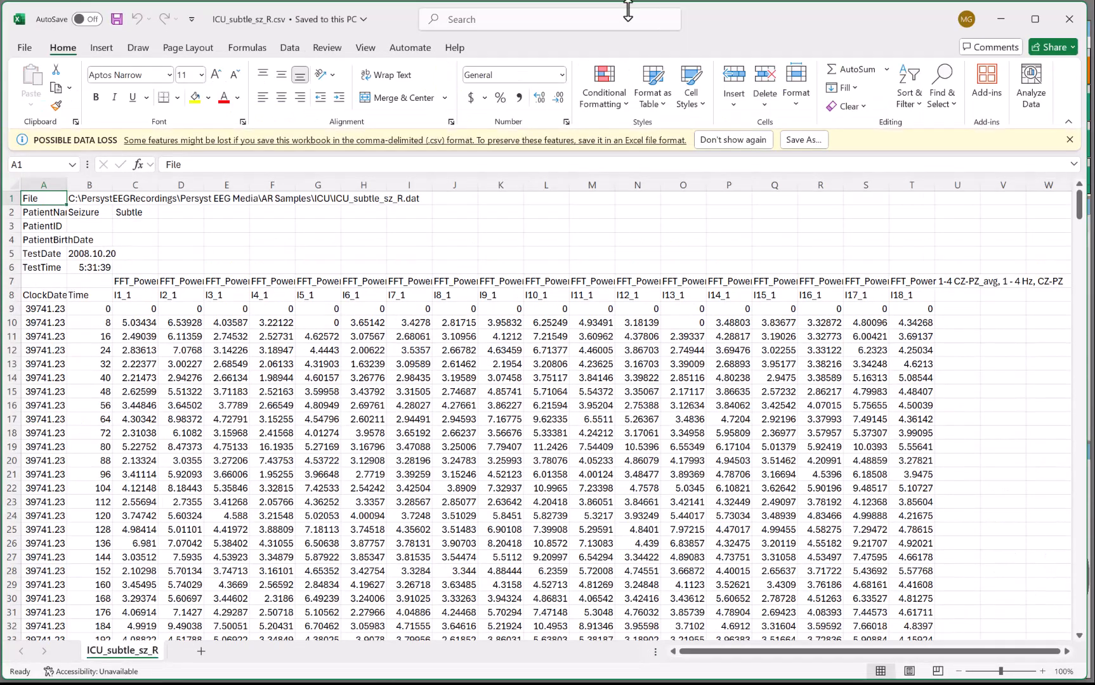
# Step: Dismiss the data loss warning in Excel, examine the FFT Power channel headers in C7 to H7, and minimize the workbook
pyautogui.click(1070, 140)
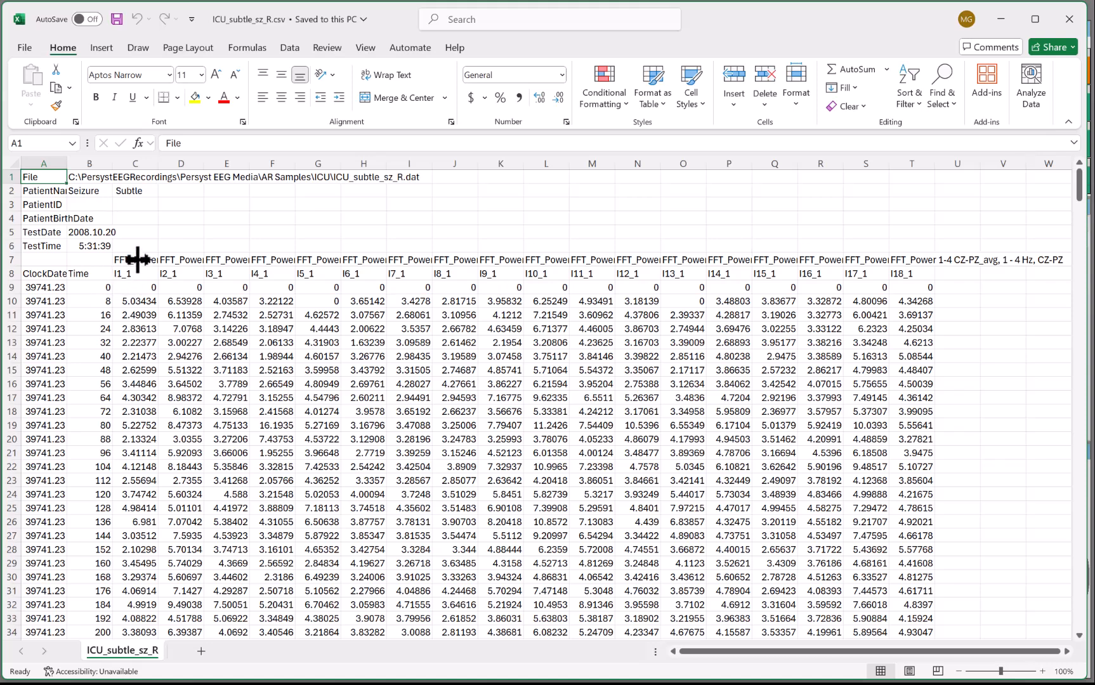
pyautogui.click(143, 257)
pyautogui.click(185, 258)
pyautogui.click(222, 259)
pyautogui.click(265, 257)
pyautogui.click(329, 258)
pyautogui.click(363, 260)
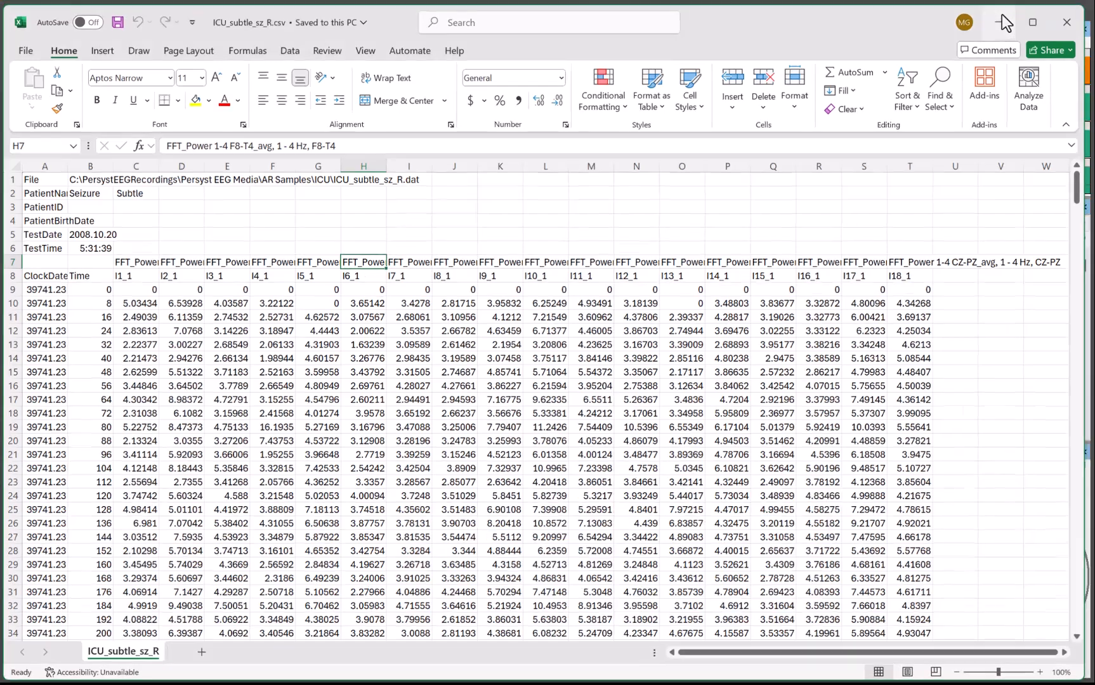
pyautogui.click(1003, 23)
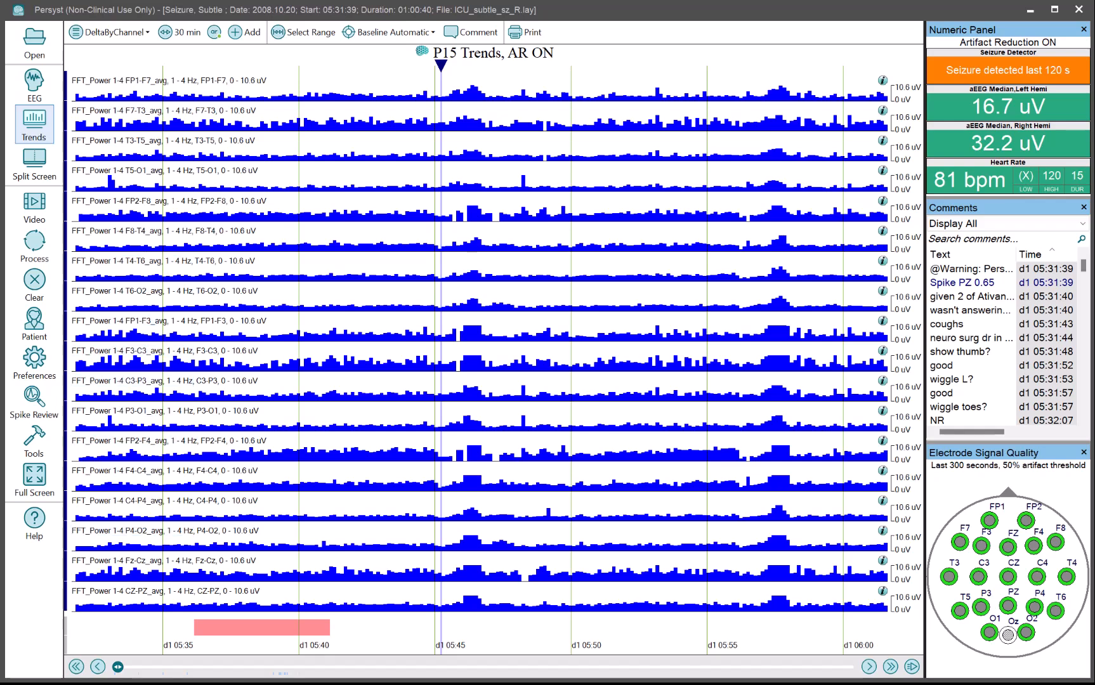
# Step: Switch back to Excel and examine the headers in row 7 and the time values in B10 to B12, then return to Persyst
pyautogui.hotkey('alt', 'Tab')
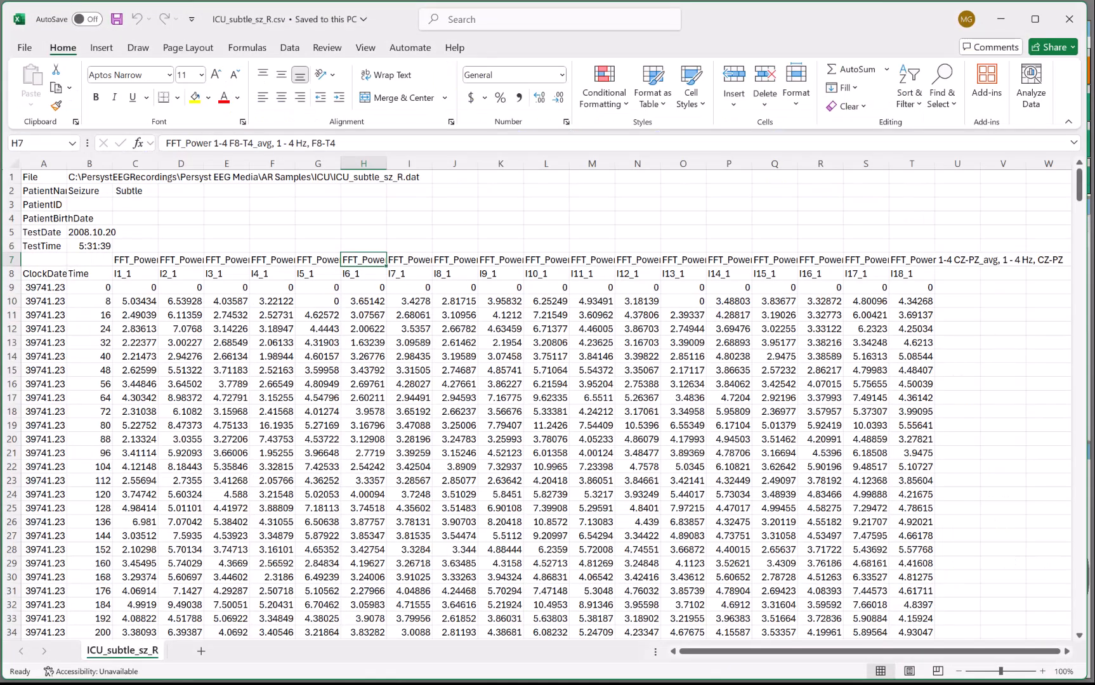
pyautogui.click(141, 268)
pyautogui.click(187, 266)
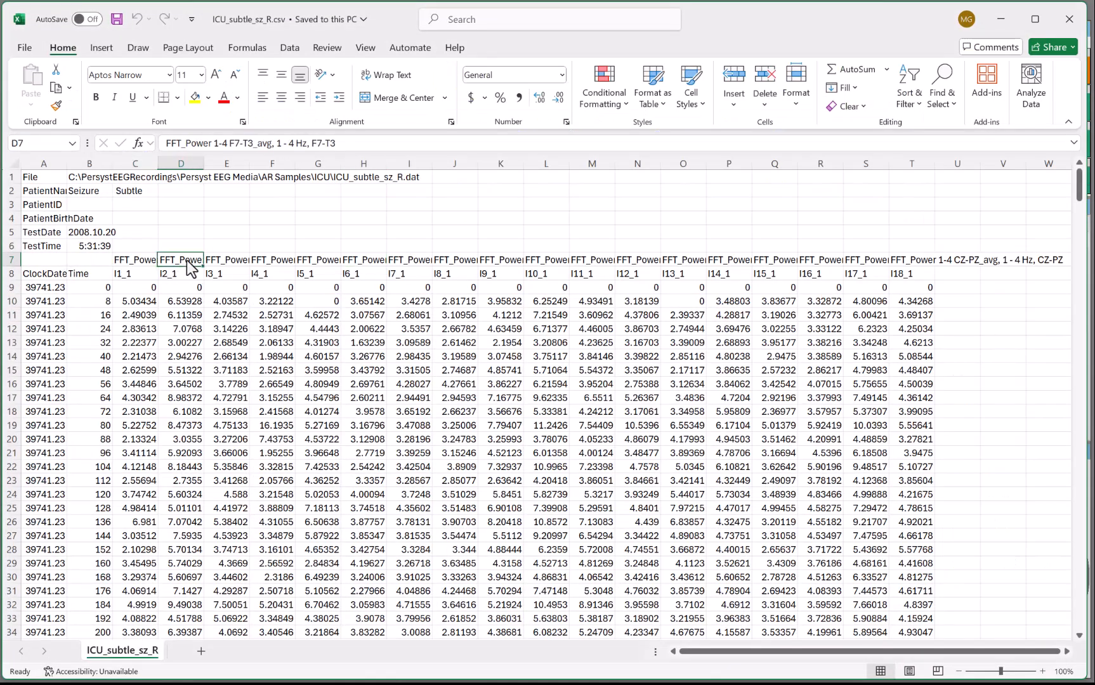
pyautogui.click(102, 301)
pyautogui.click(98, 315)
pyautogui.click(98, 330)
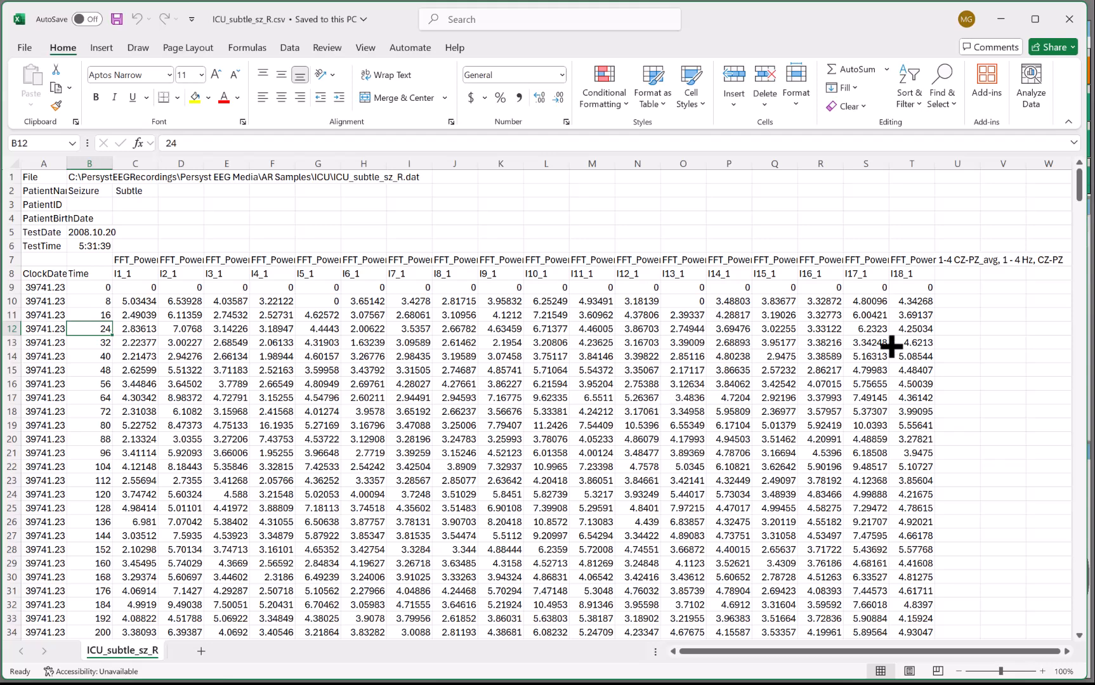
pyautogui.click(1001, 19)
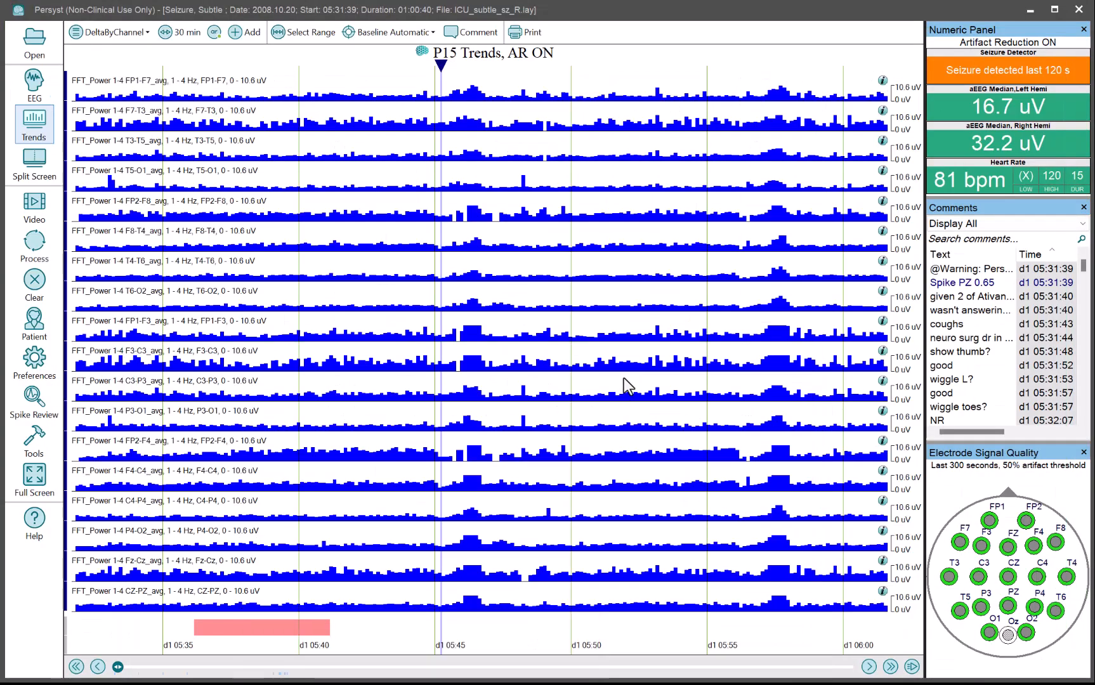
# Step: Add a new trend panel named ThetaByChannel
pyautogui.click(109, 33)
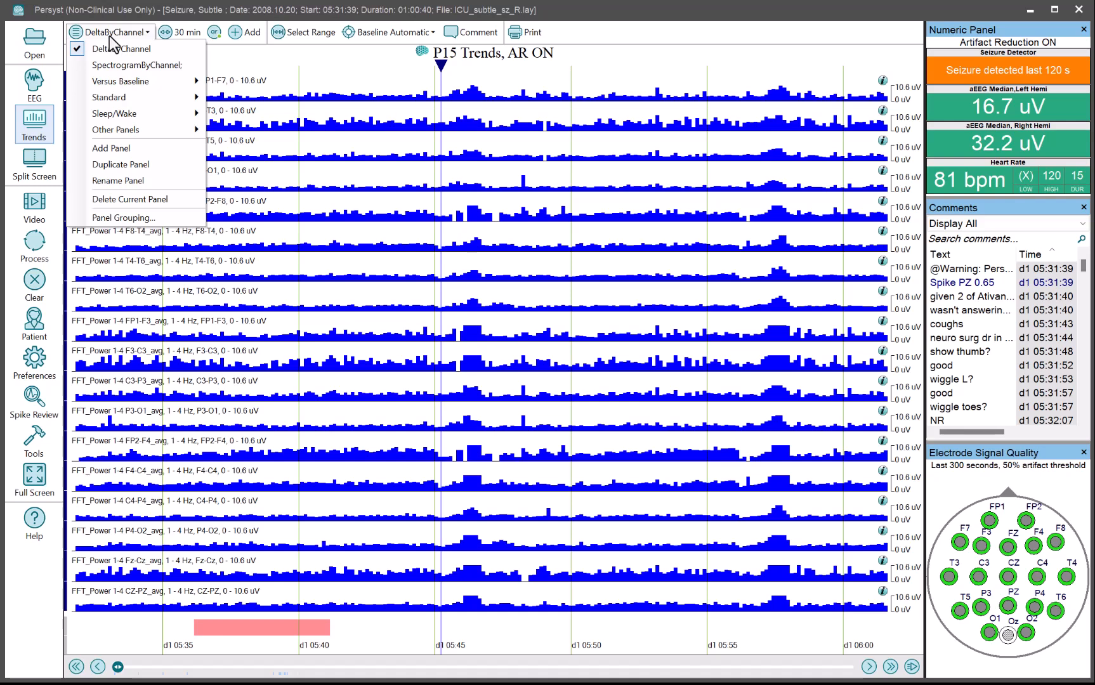
pyautogui.click(119, 169)
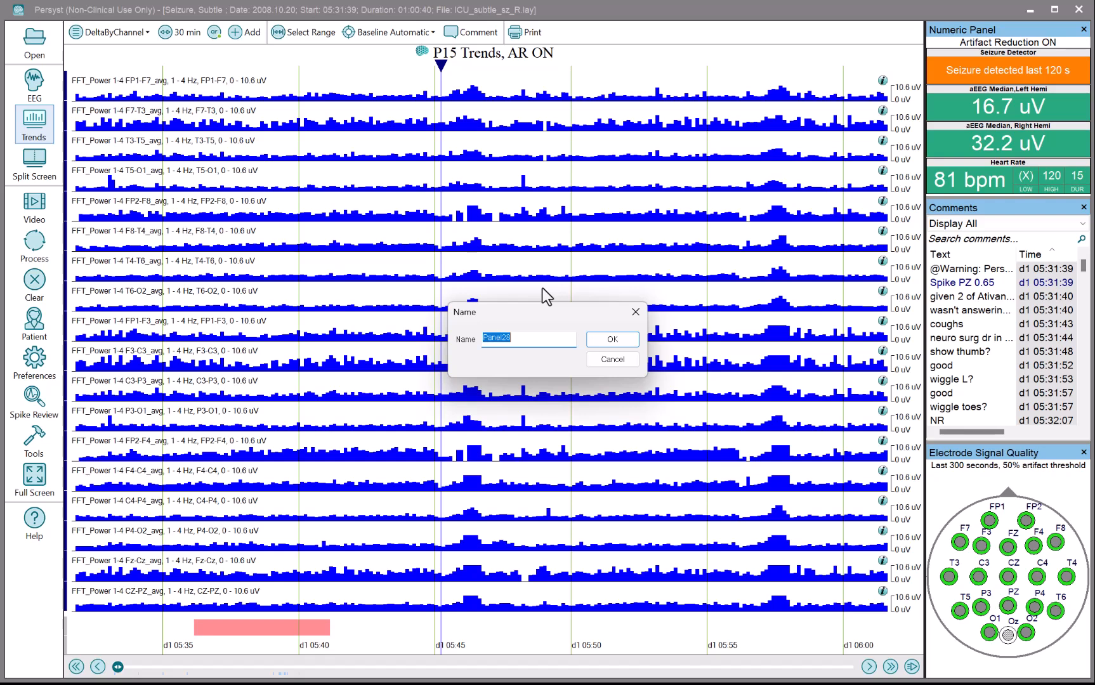
pyautogui.write('ThetaBy')
pyautogui.press('BackSpace')
pyautogui.press('BackSpace')
pyautogui.write('ByChannel')
pyautogui.press('Return')
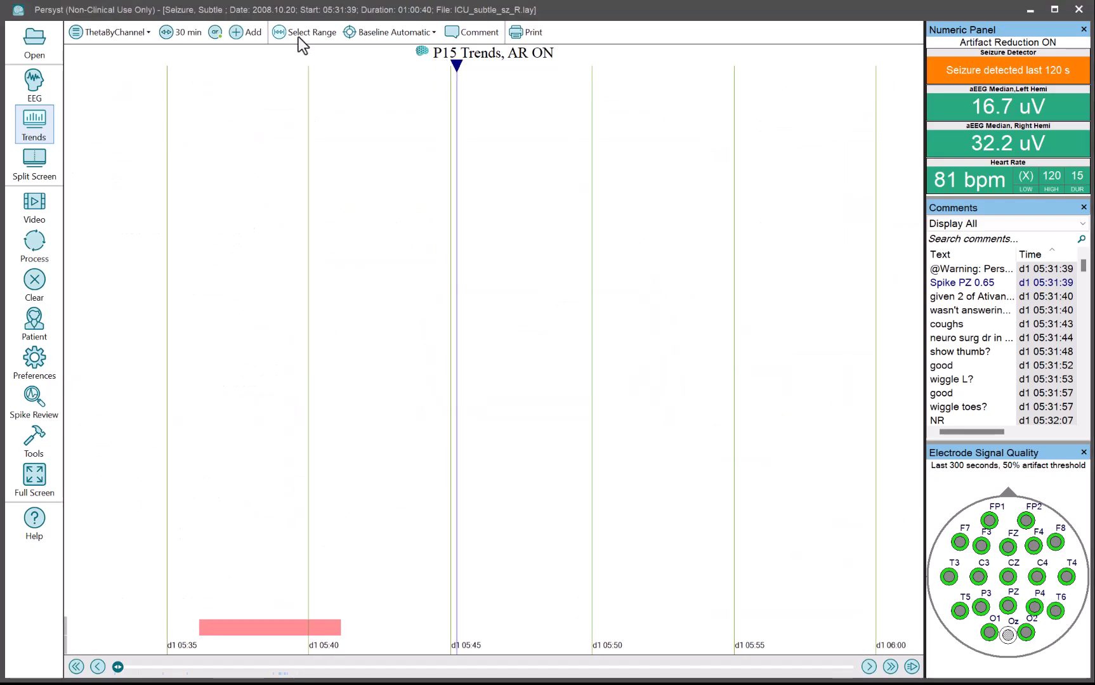
# Step: Start creating a new FFT Power trend for the empty ThetaByChannel panel
pyautogui.click(279, 36)
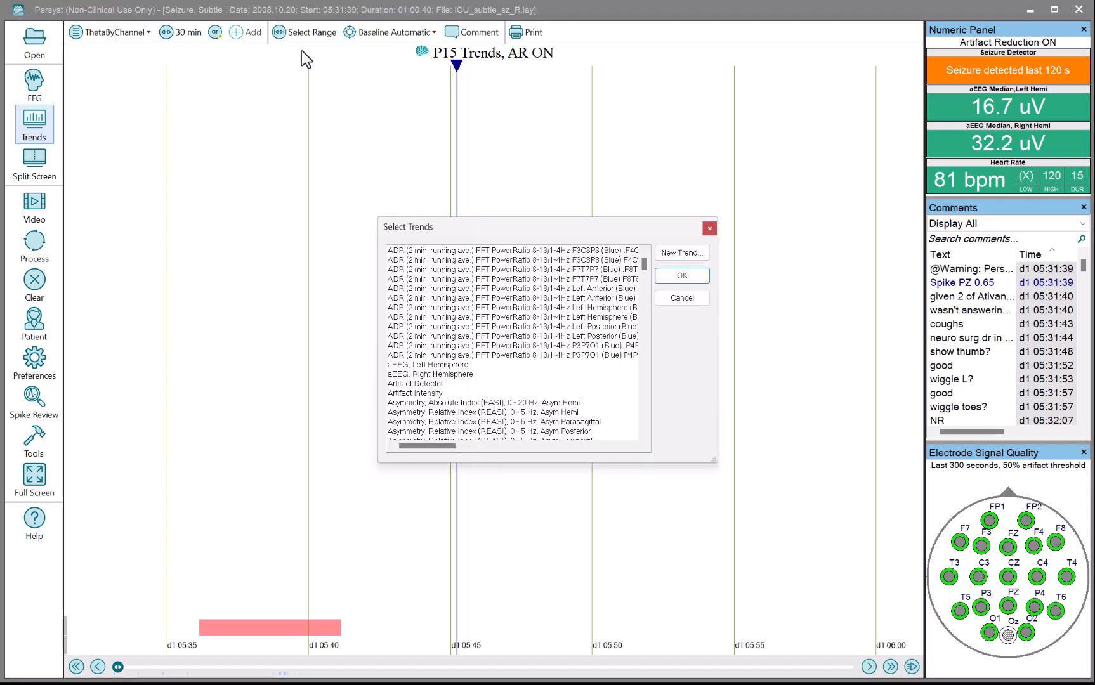
pyautogui.click(691, 251)
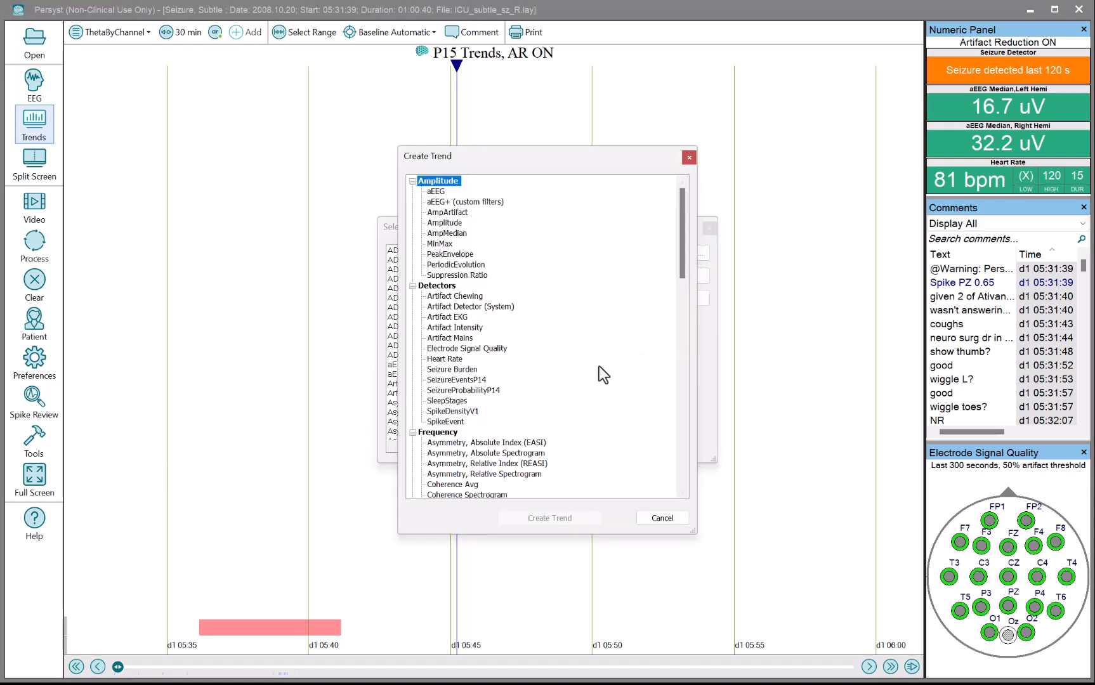
pyautogui.scroll(-6, 599, 367)
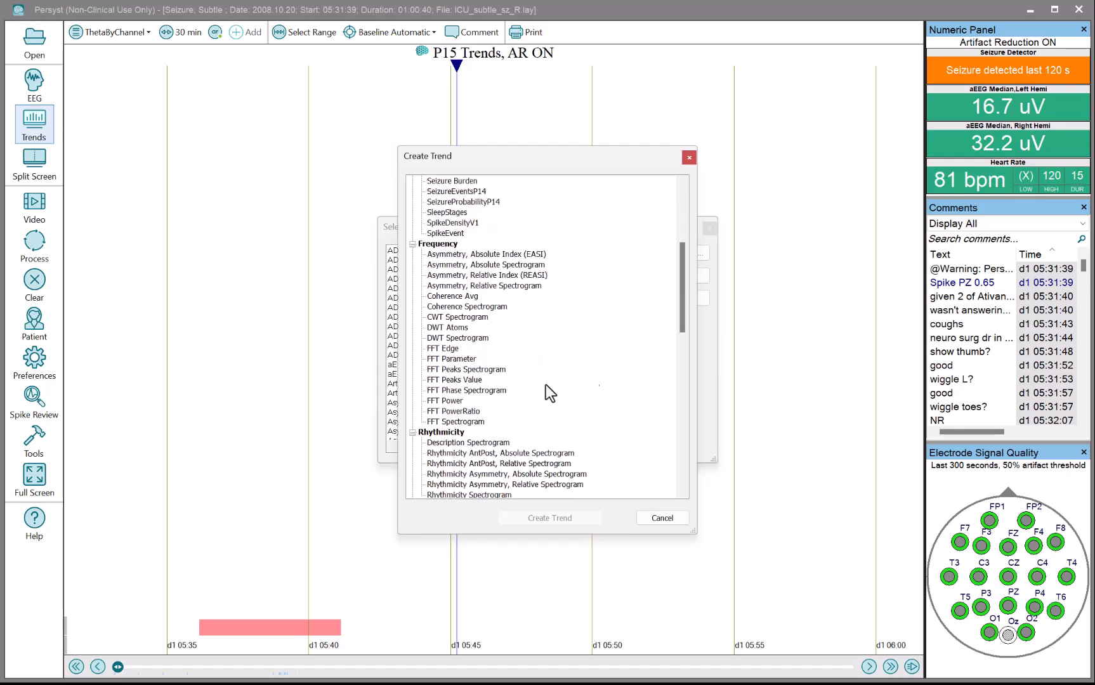
pyautogui.click(454, 401)
pyautogui.click(561, 517)
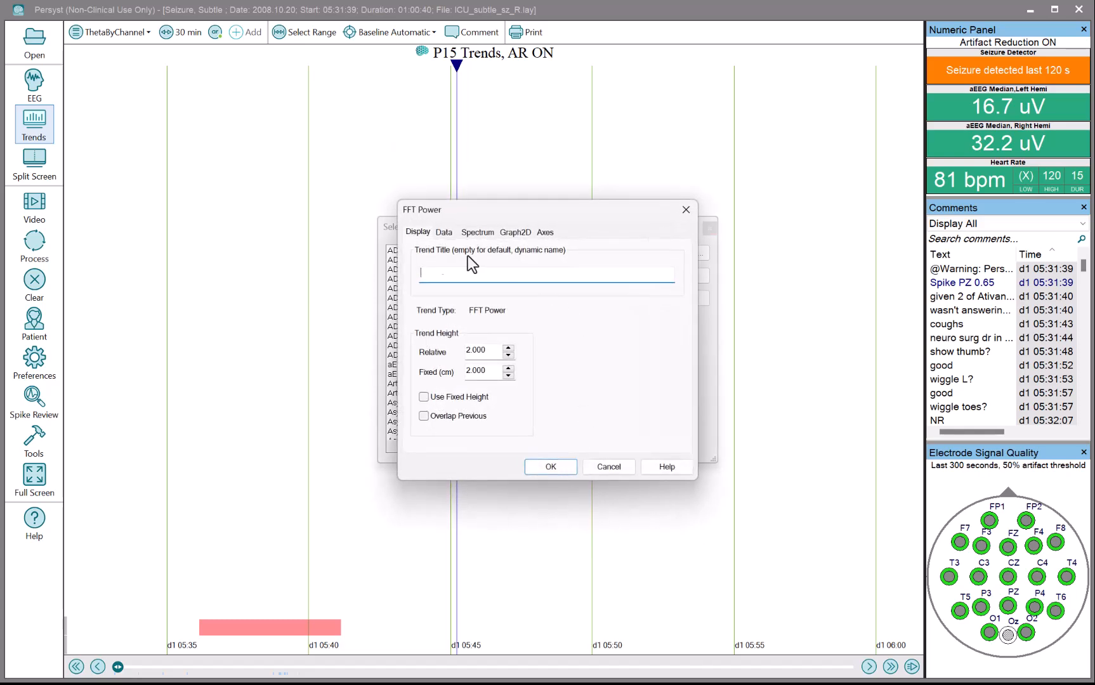
# Step: Set the new FFT Power trend to a Bar plot with a 4 to 8 Hz frequency range and add it to the panel
pyautogui.click(510, 233)
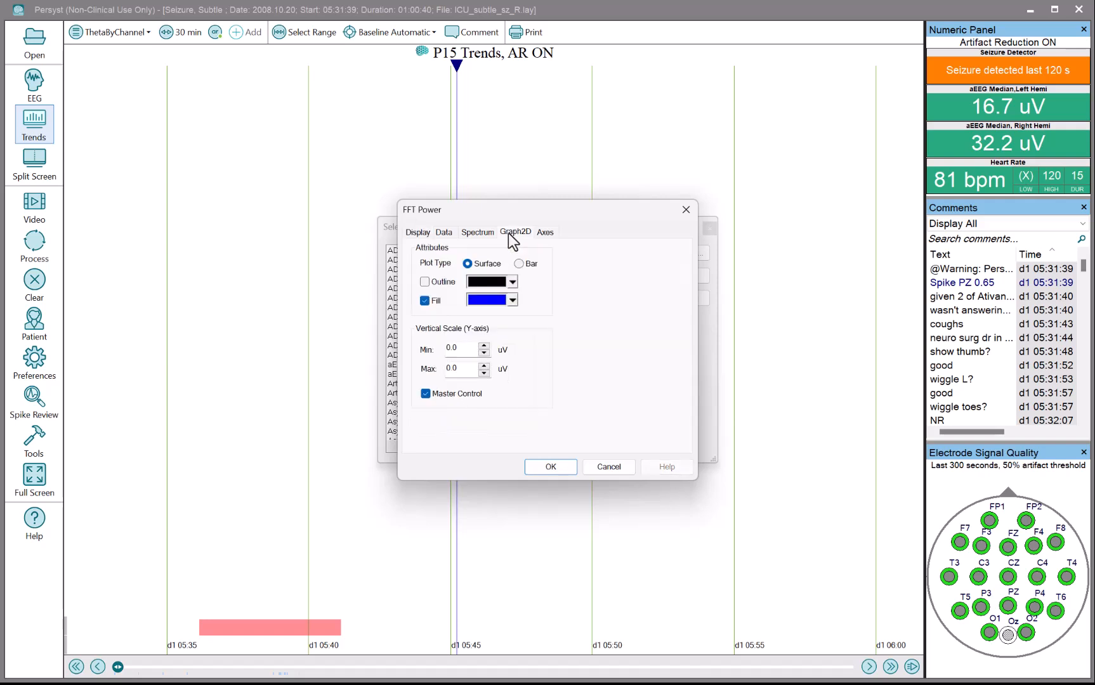
pyautogui.click(529, 265)
pyautogui.click(477, 232)
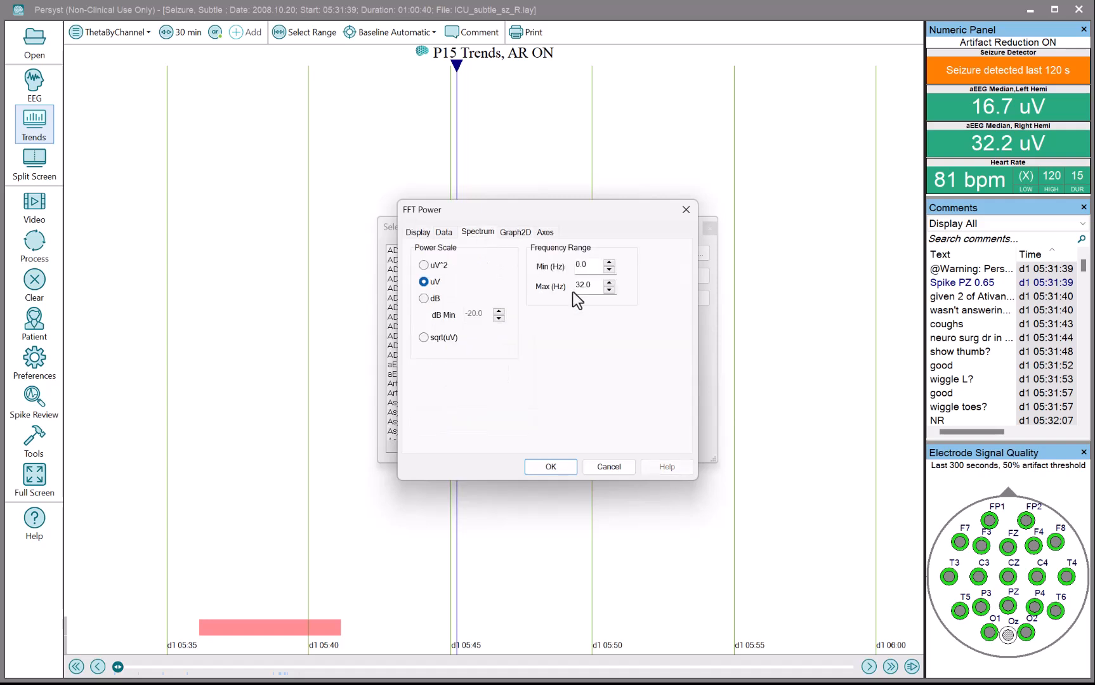
pyautogui.doubleClick(581, 265)
pyautogui.write('4')
pyautogui.doubleClick(583, 285)
pyautogui.write('8')
pyautogui.click(559, 465)
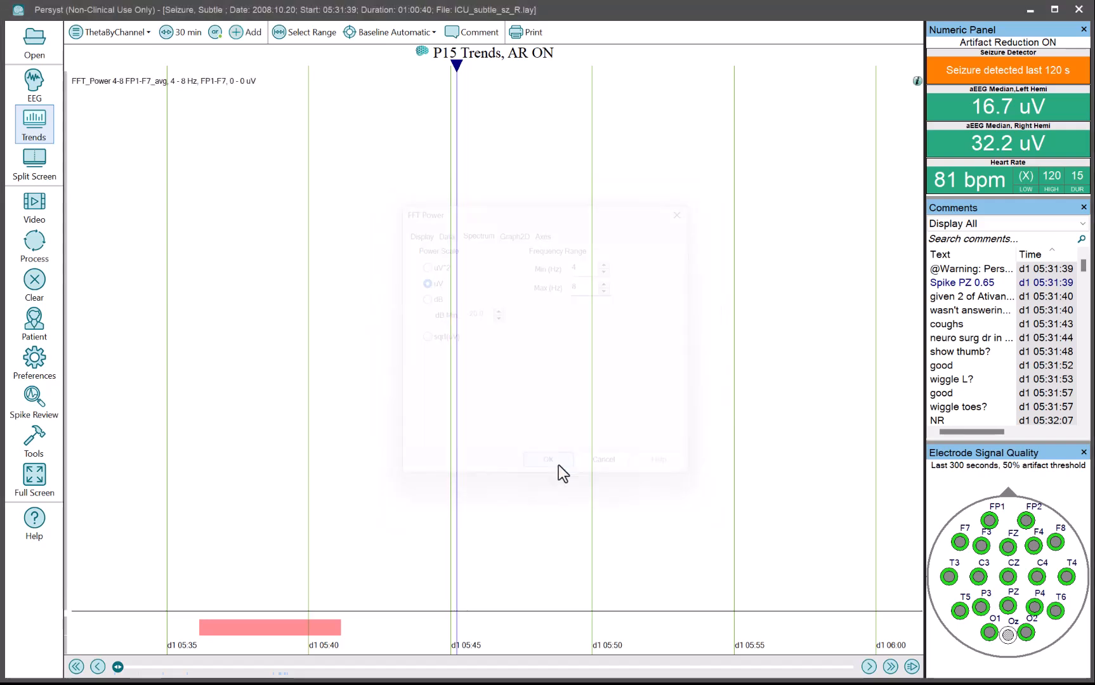
# Step: Replicate the 4 to 8 Hz FFT Power trend for all channels except FP1-F7
pyautogui.rightClick(95, 80)
pyautogui.click(114, 104)
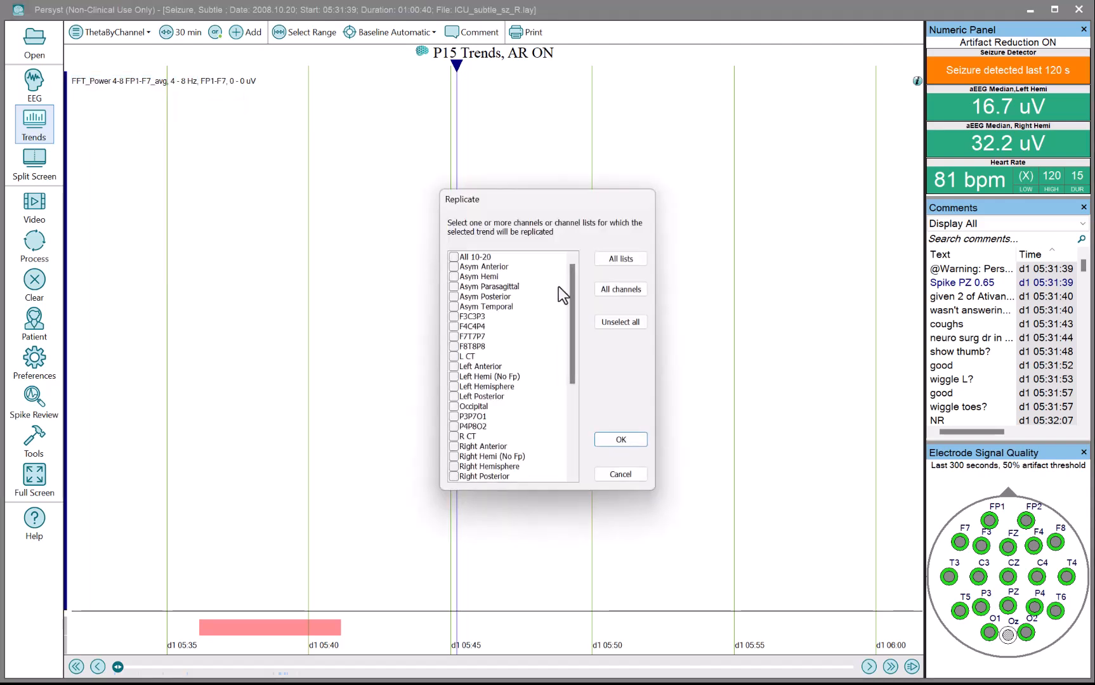
pyautogui.click(611, 289)
pyautogui.scroll(-6, 497, 415)
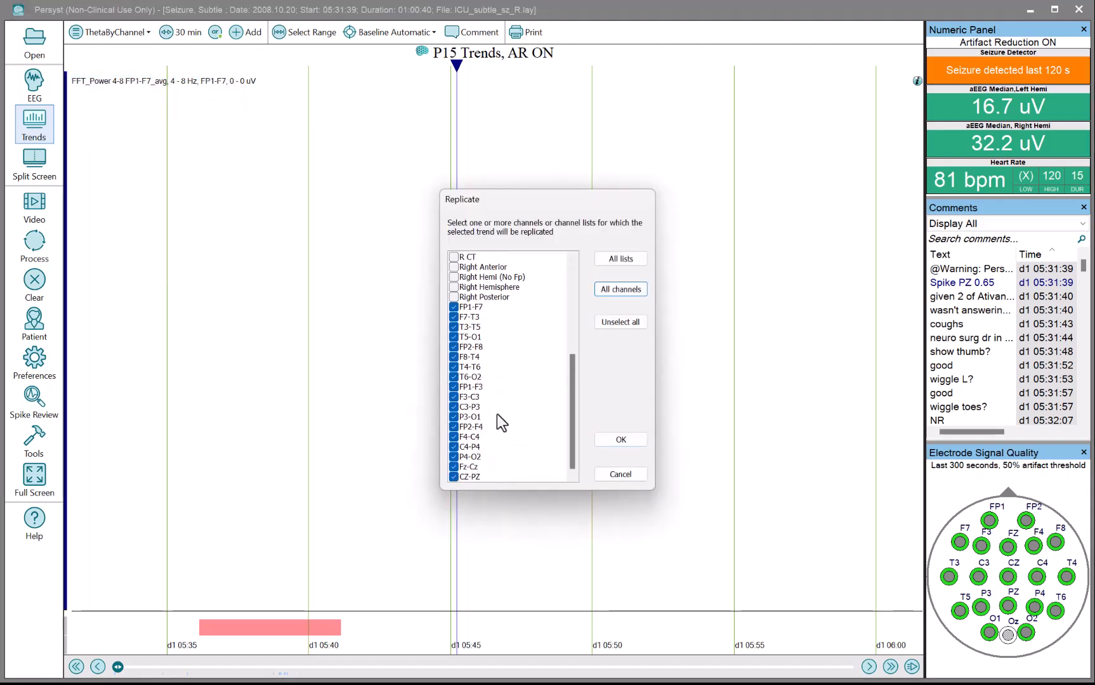
pyautogui.click(454, 307)
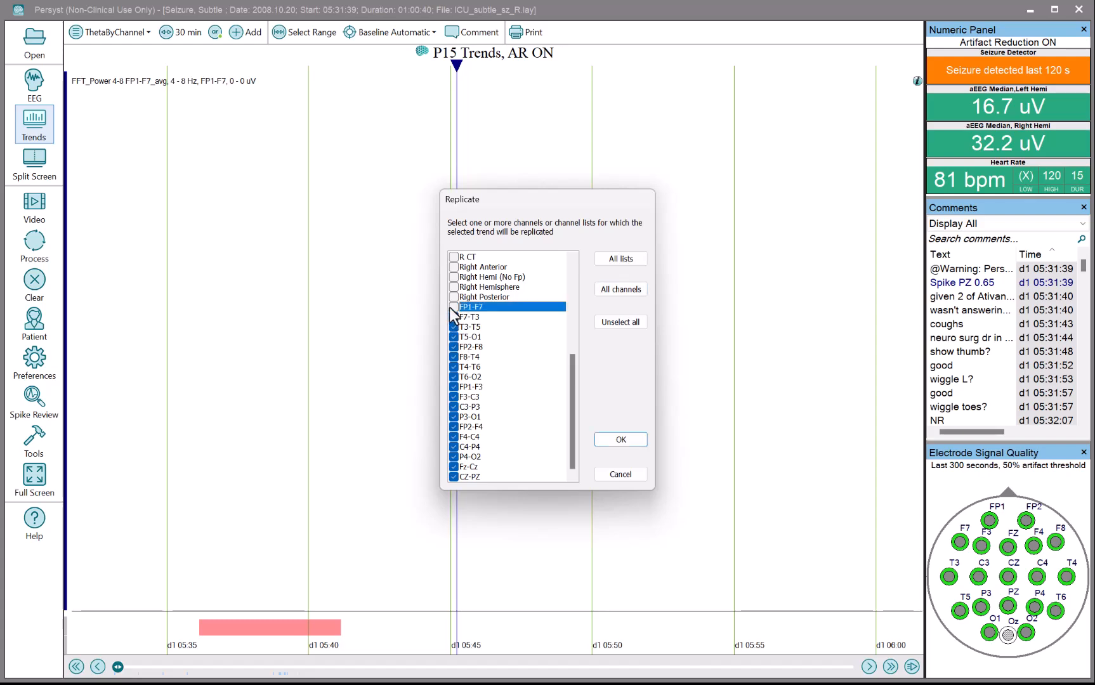
pyautogui.click(606, 439)
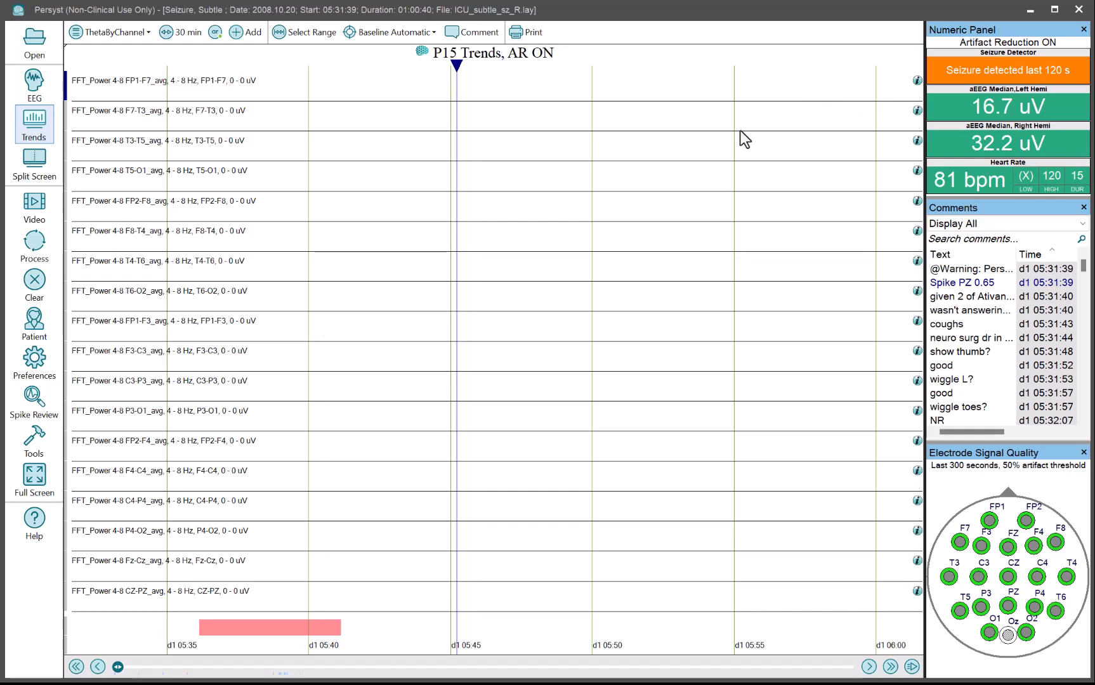
# Step: View the DeltaByChannel panel for comparison and return to the ThetaByChannel panel
pyautogui.click(124, 29)
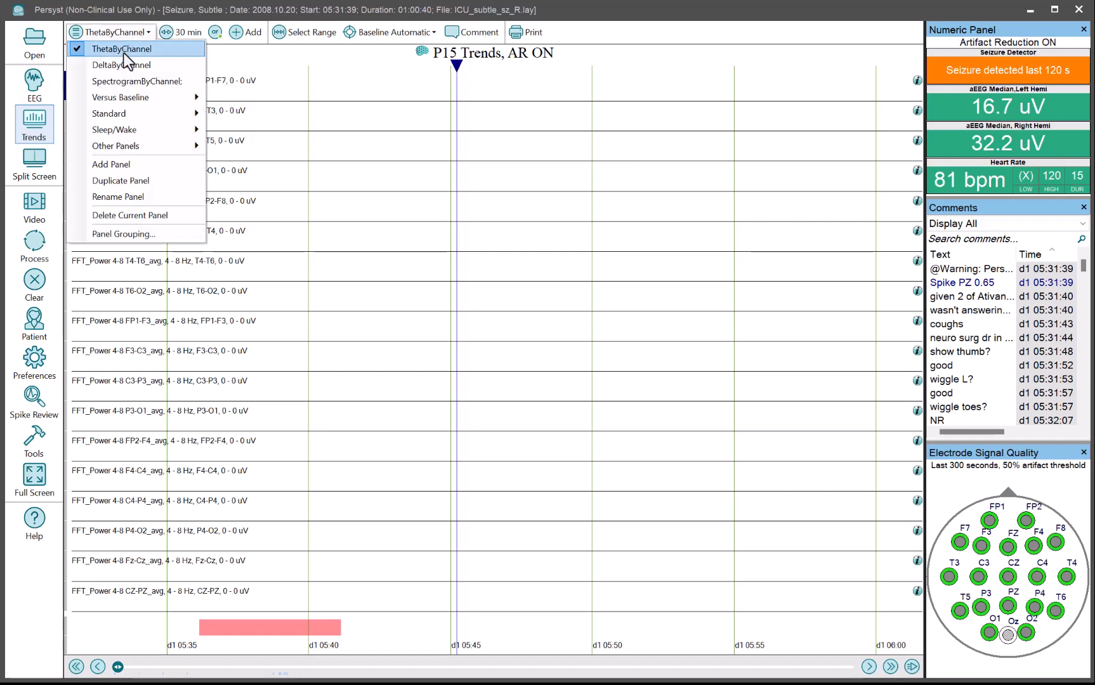
pyautogui.click(119, 64)
pyautogui.click(121, 33)
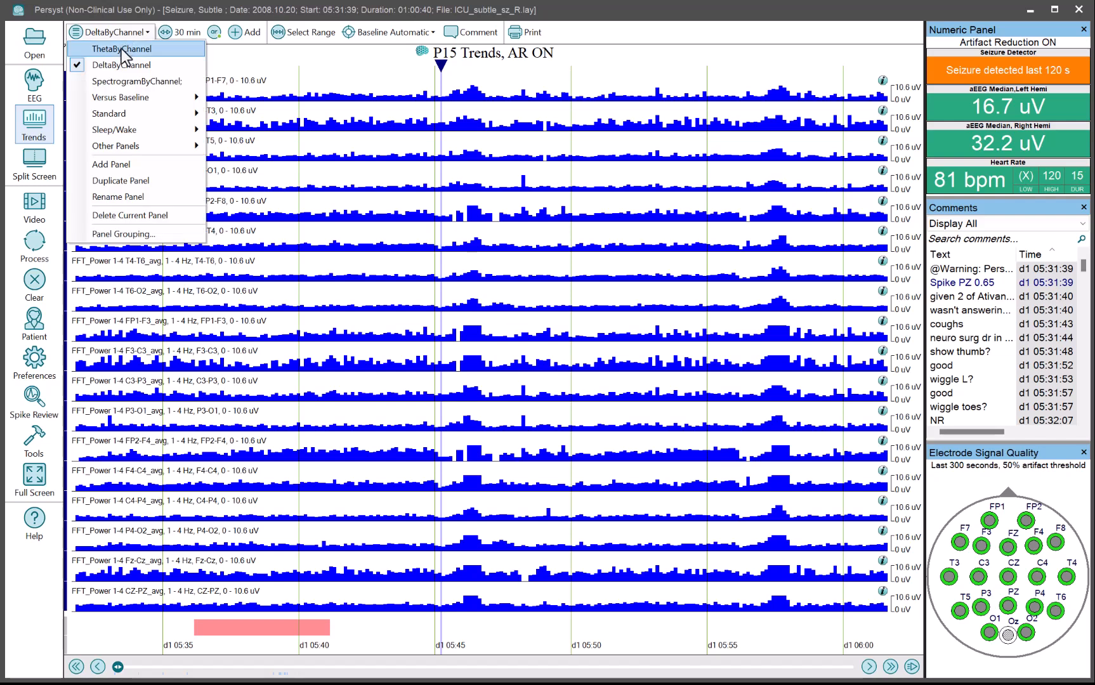
pyautogui.click(125, 47)
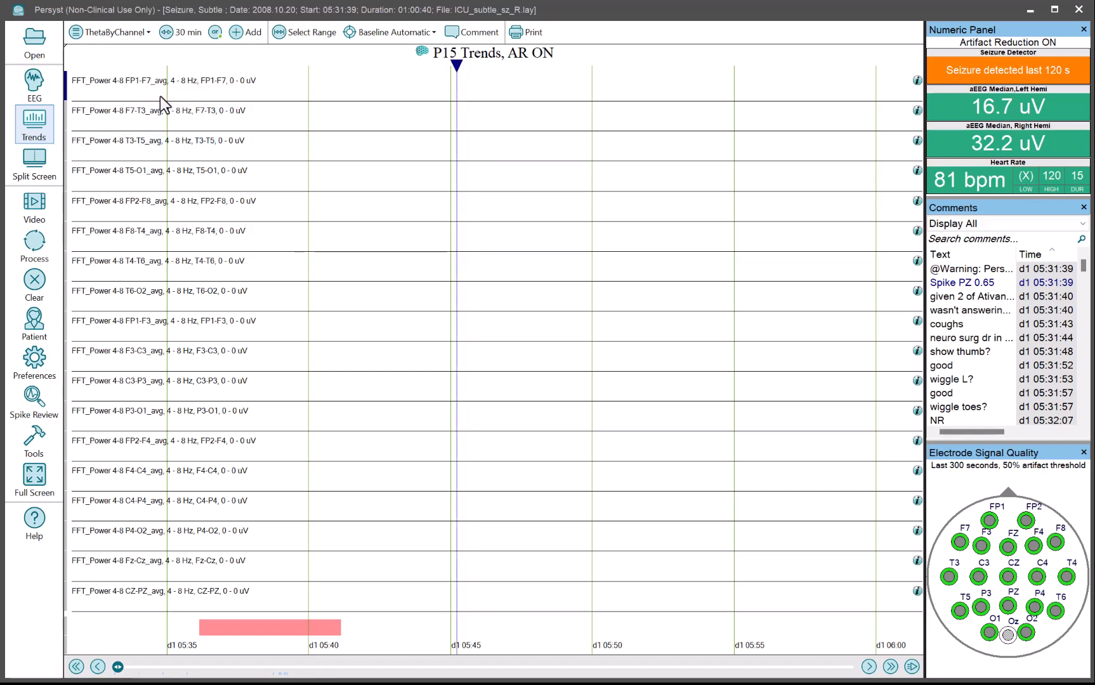
# Step: Set the amplitude scale of the theta power trends to 0 to 5 uV
pyautogui.click(234, 85)
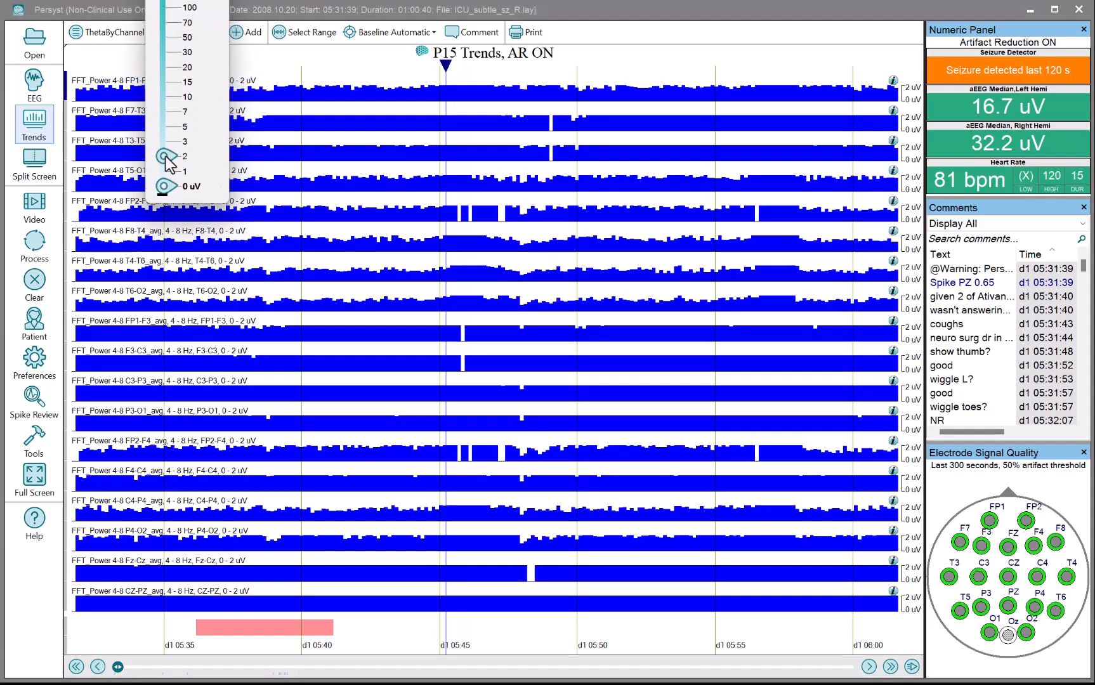
pyautogui.moveTo(166, 158); pyautogui.dragTo(165, 127)
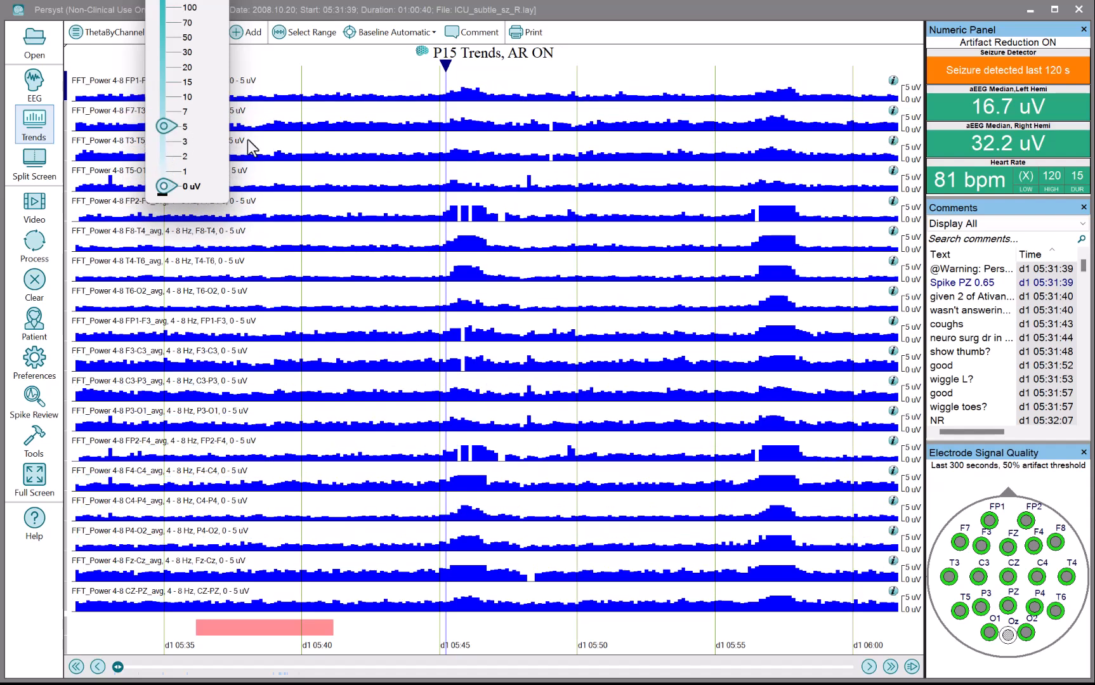
pyautogui.click(348, 143)
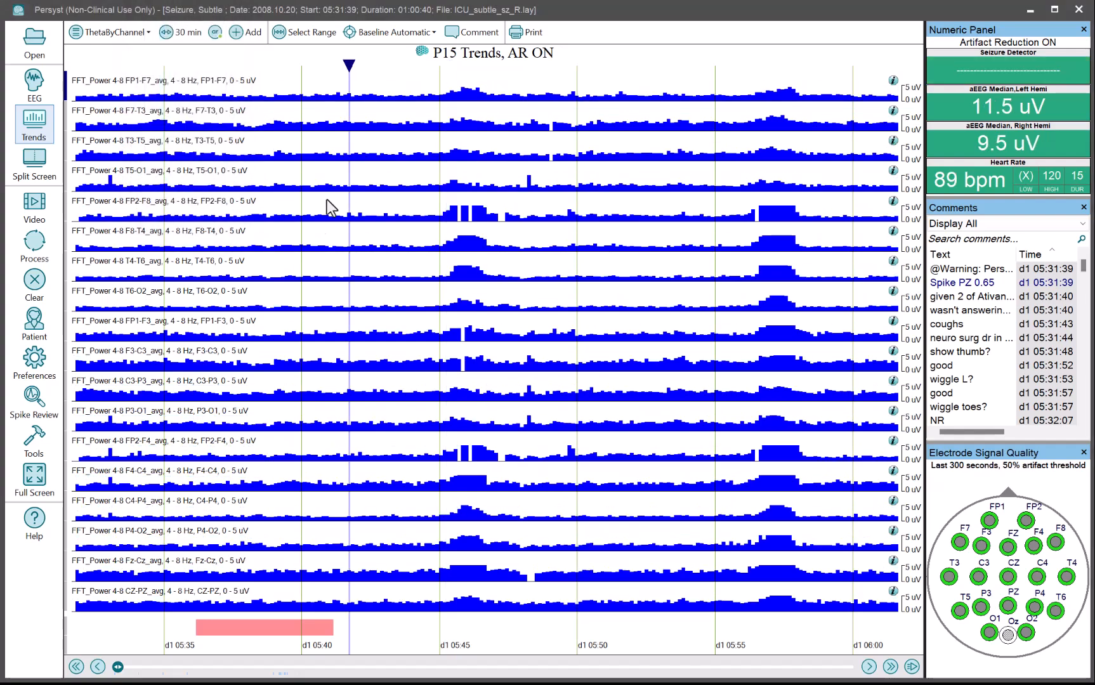
# Step: View the EEG at the theta increase shortly after d1 05:45 and turn on artifact reduction for the EEG
pyautogui.click(217, 83)
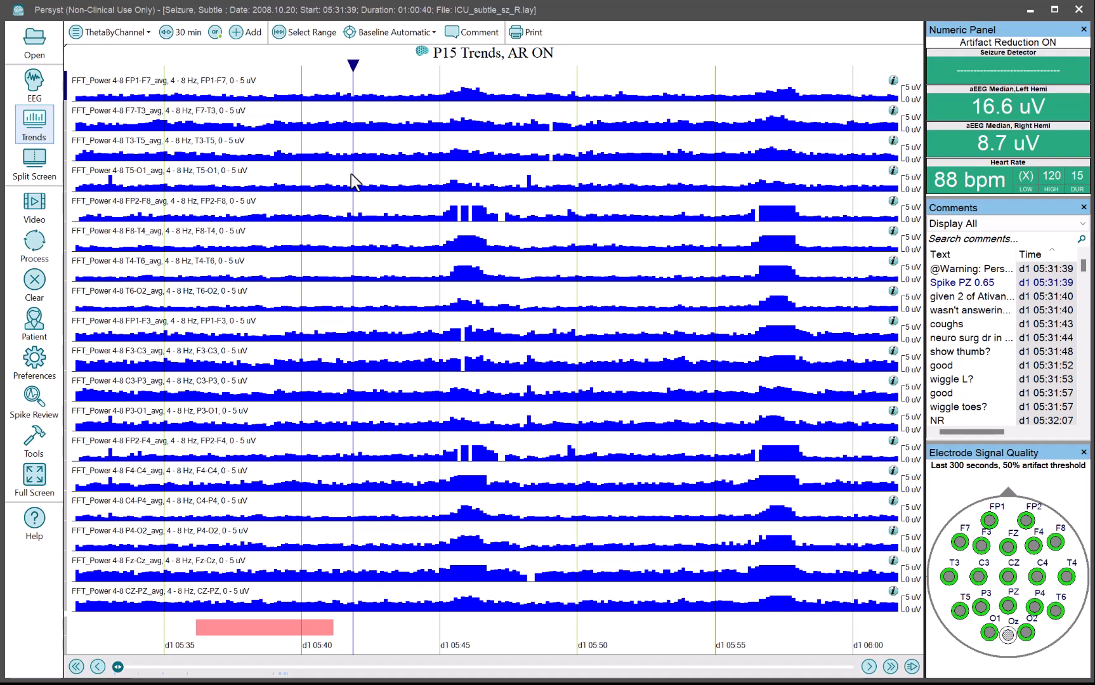
pyautogui.click(458, 453)
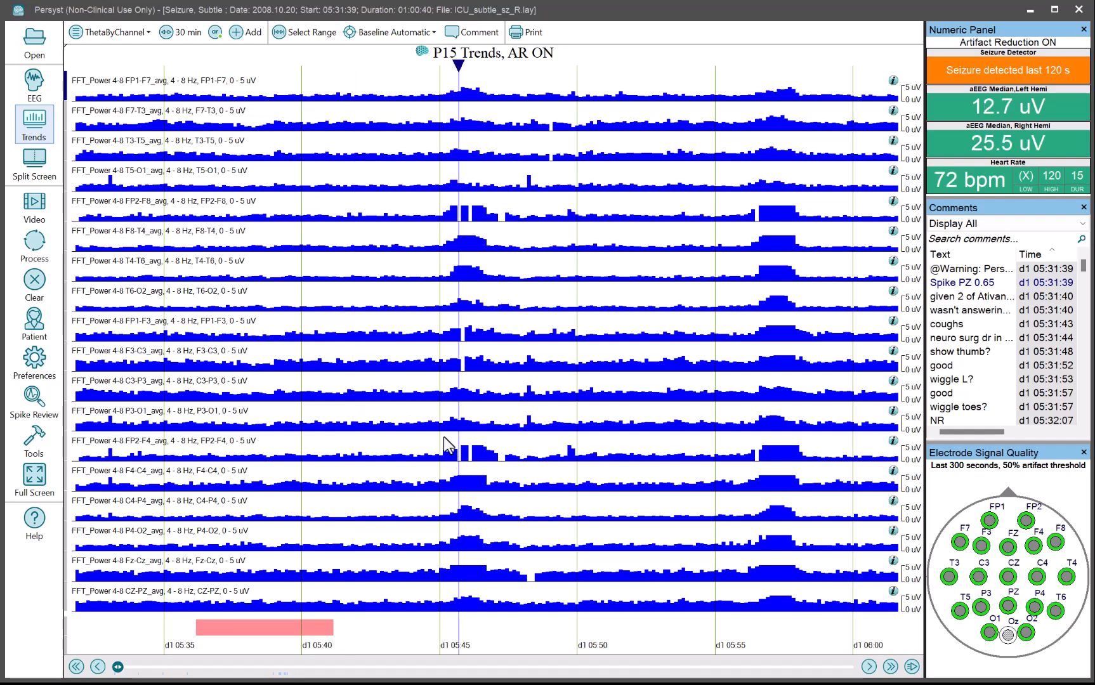
pyautogui.click(29, 85)
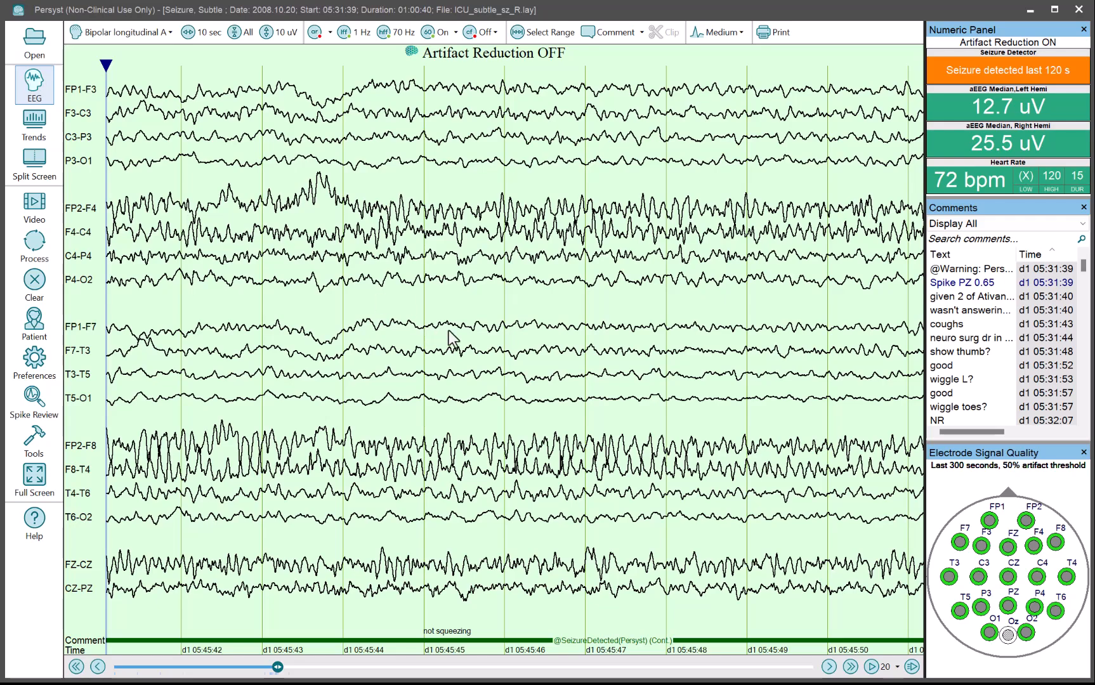
pyautogui.press('pageup')
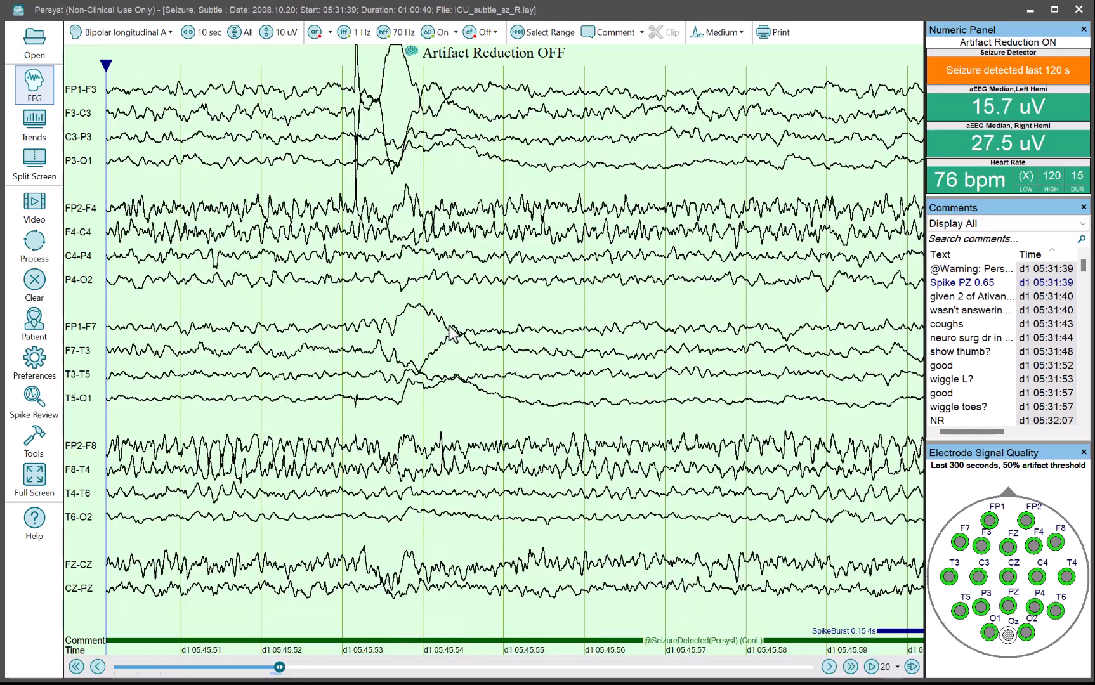
pyautogui.click(314, 32)
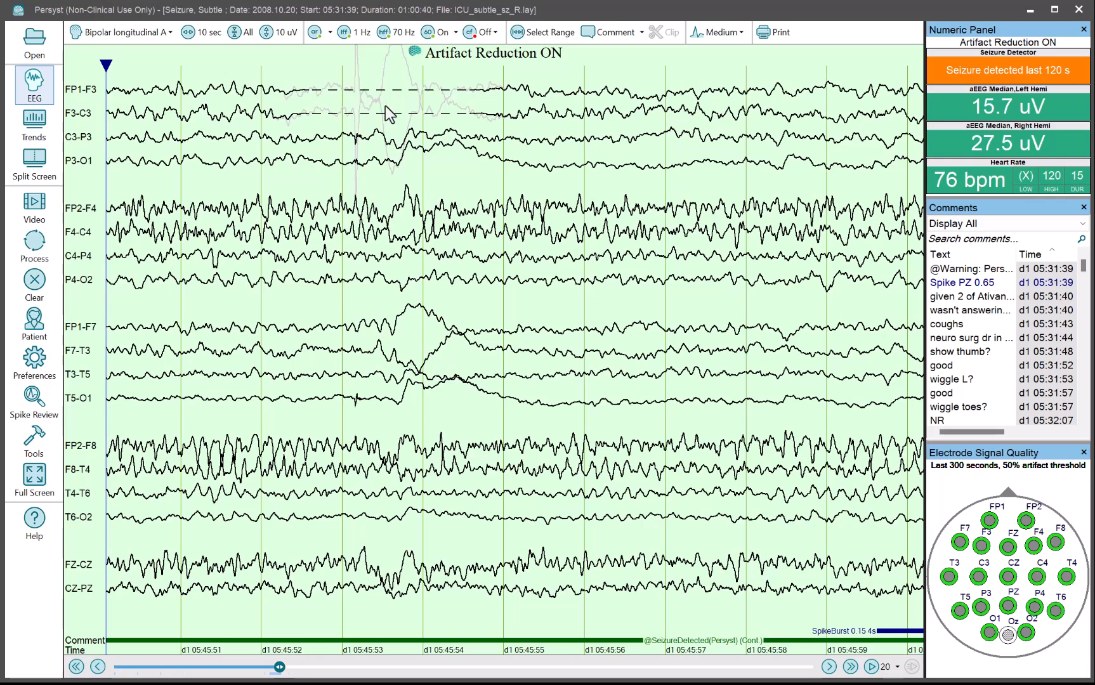
# Step: Return to the trends and compare the theta panel with artifact reduction off and on
pyautogui.click(35, 124)
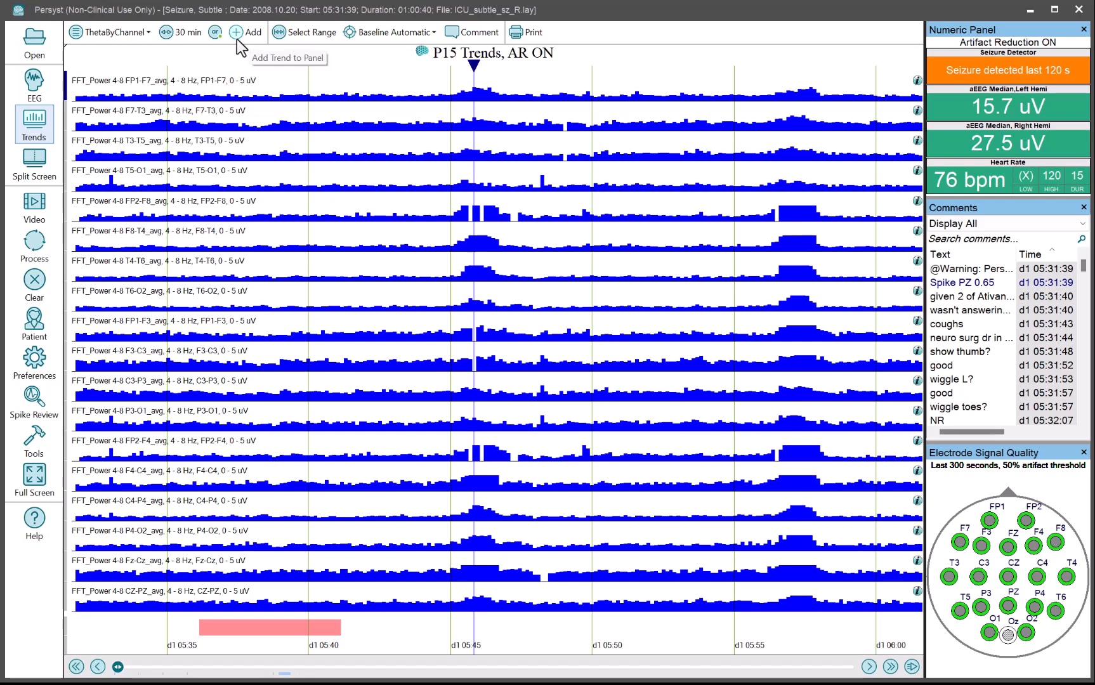
pyautogui.click(215, 33)
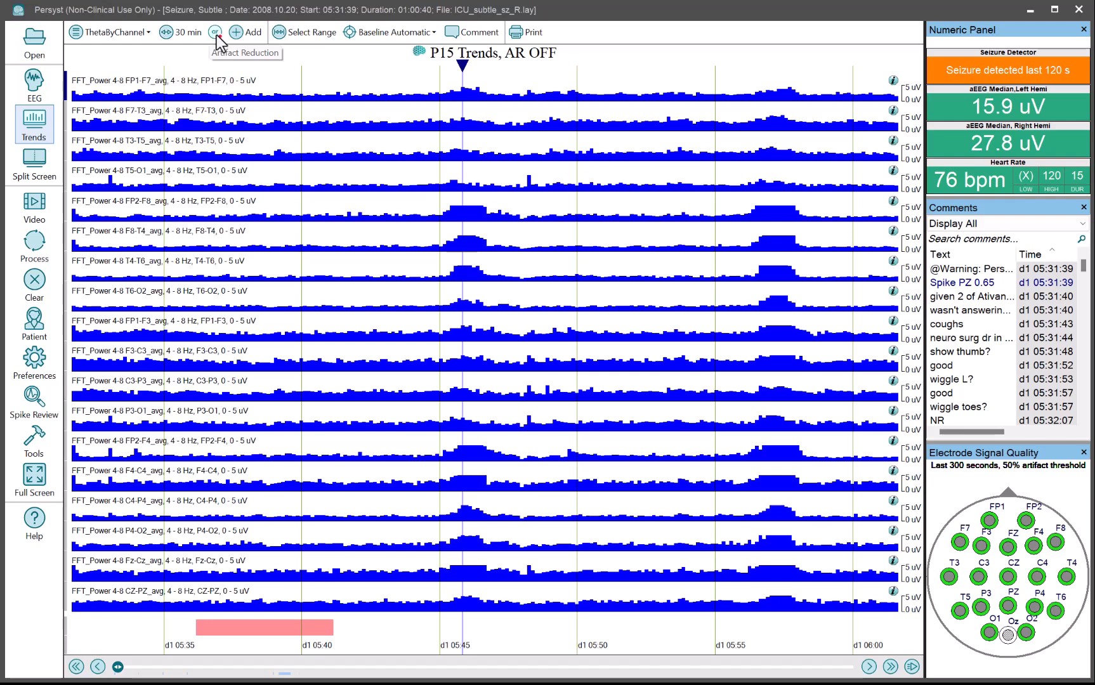
pyautogui.click(214, 33)
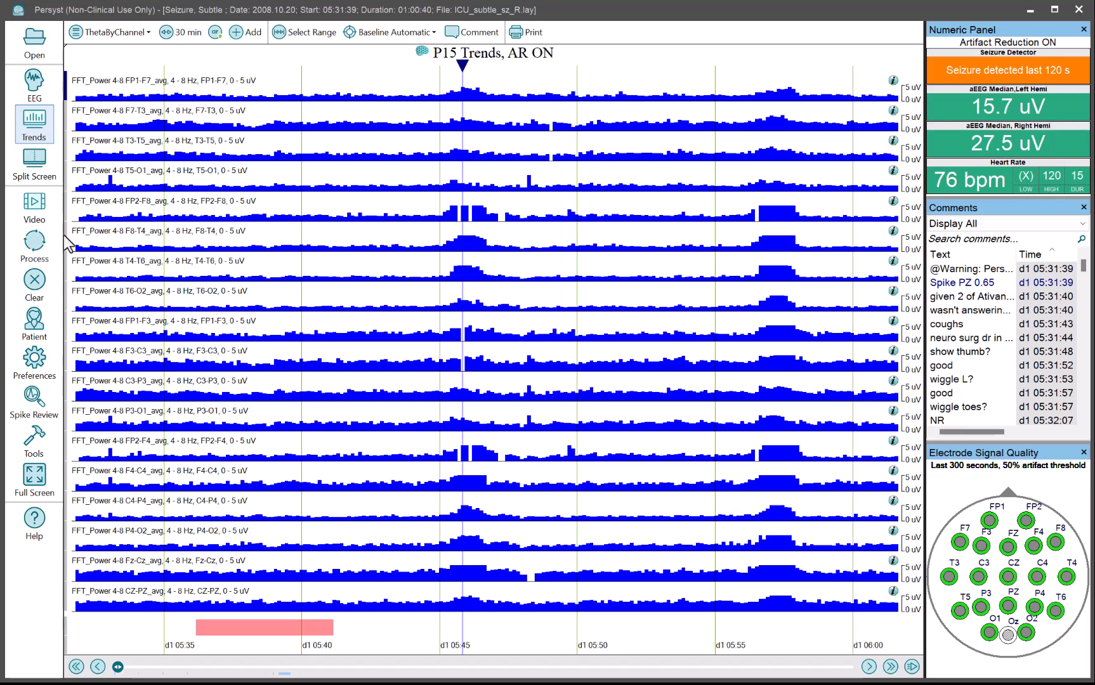
# Step: Open the recording in Persyst InsightII and enlarge its window to fill the screen
pyautogui.click(33, 442)
pyautogui.click(115, 283)
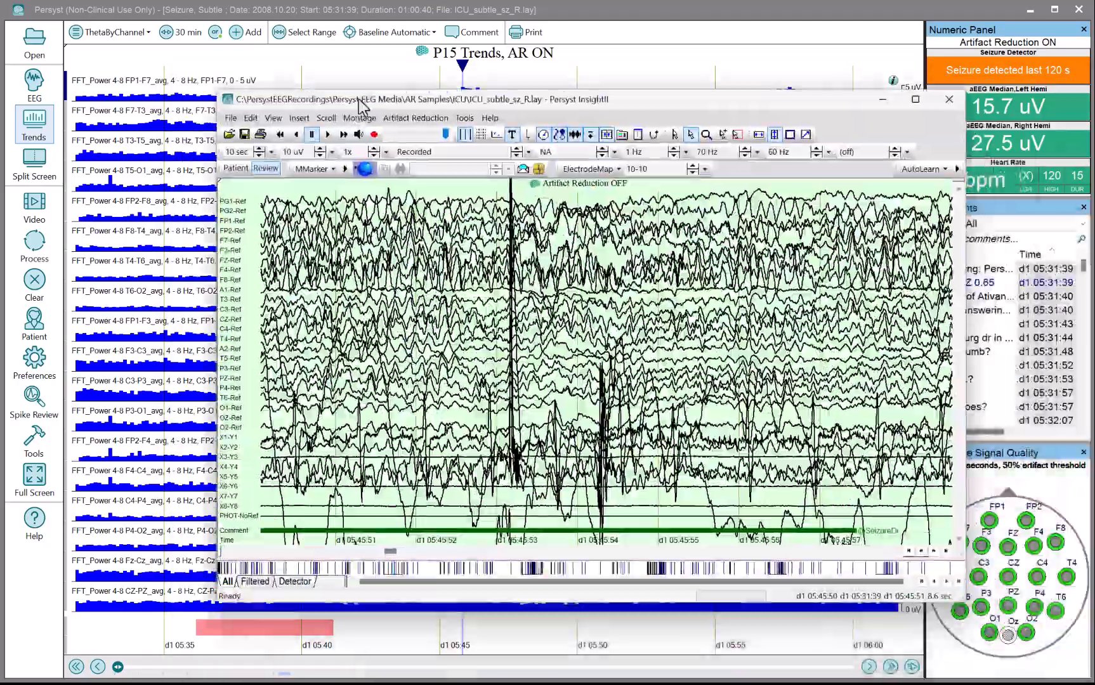
pyautogui.moveTo(362, 104); pyautogui.dragTo(146, 18)
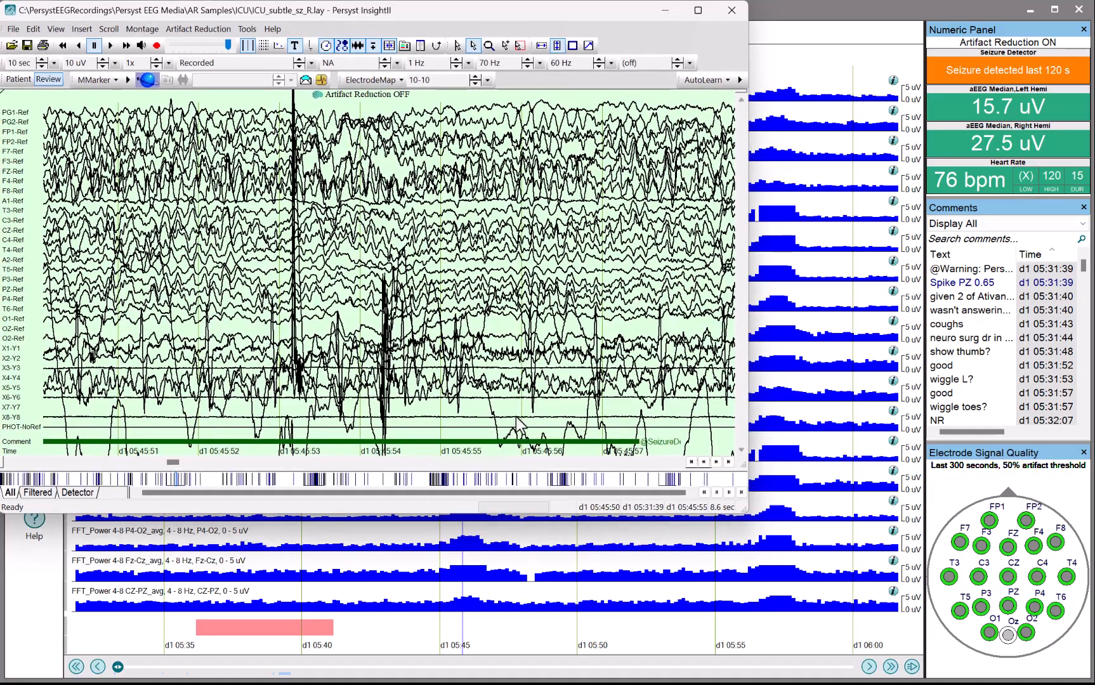
pyautogui.moveTo(749, 508); pyautogui.dragTo(1091, 677)
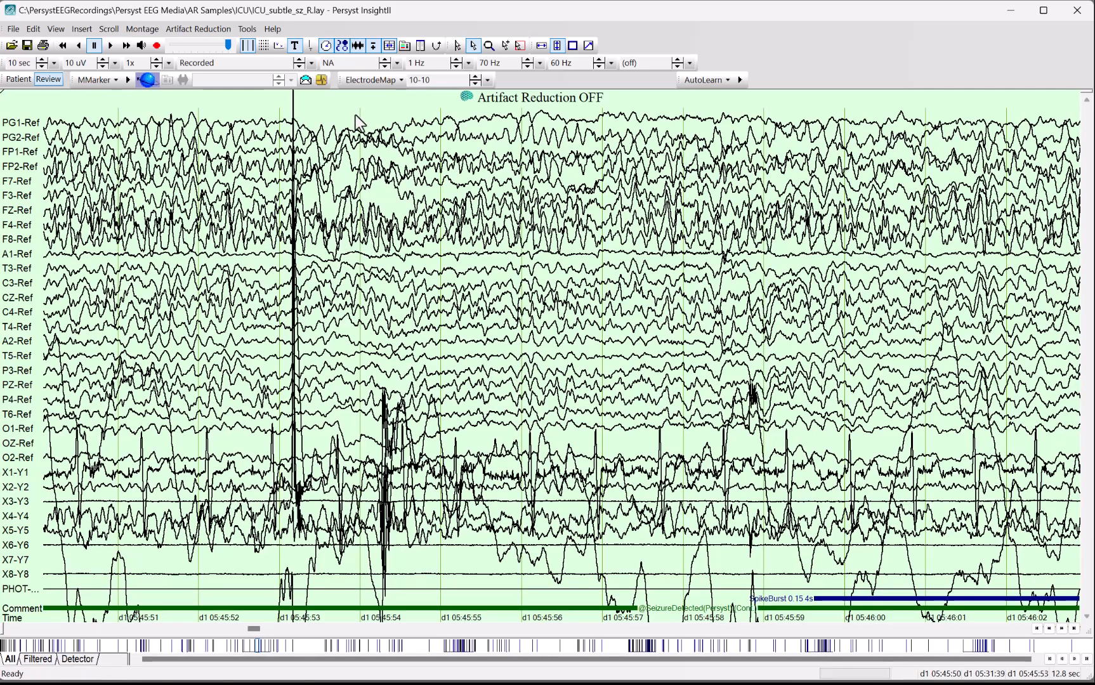
# Step: Switch the EEG montage to Bipolar longitudinal A
pyautogui.click(496, 216)
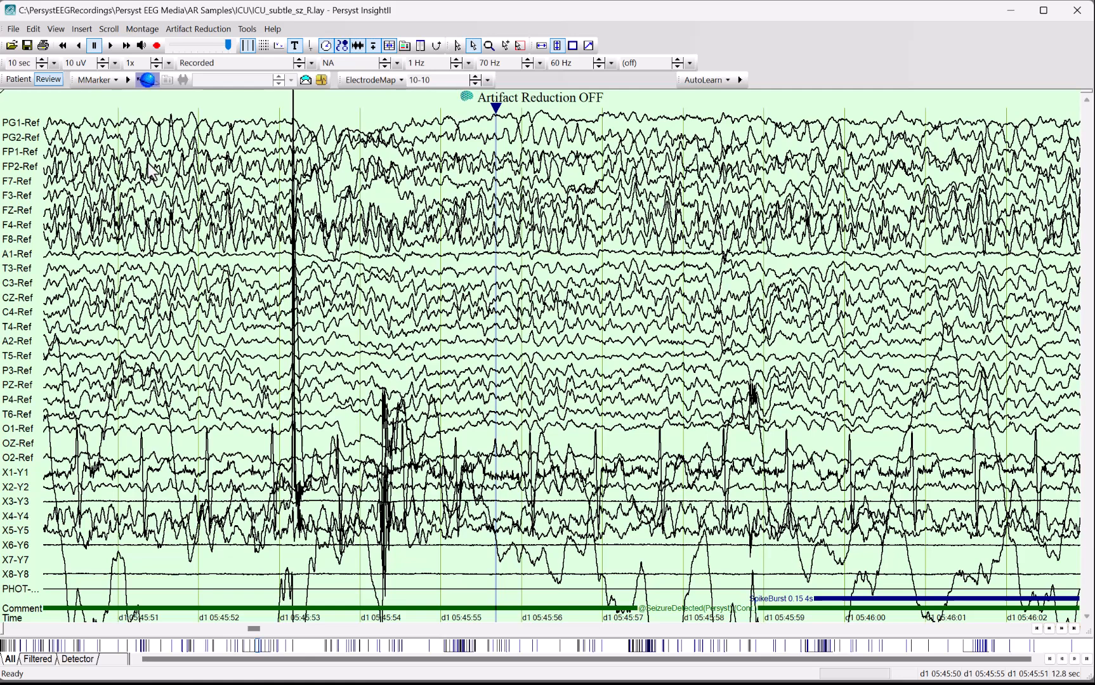
pyautogui.click(218, 64)
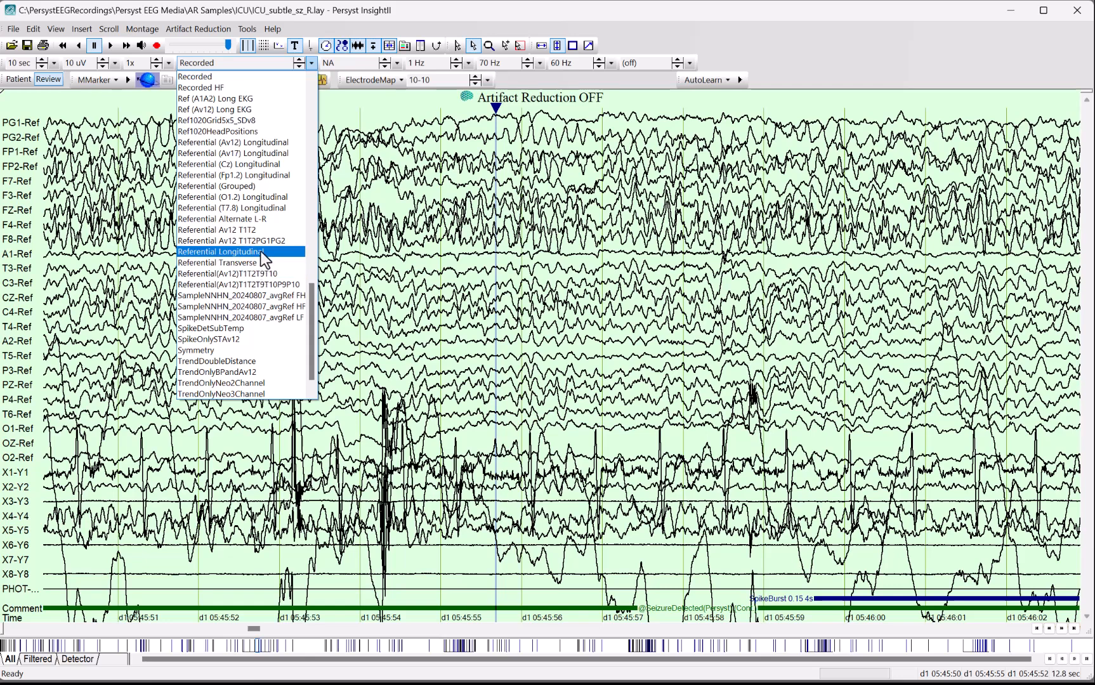
pyautogui.scroll(11, 260, 252)
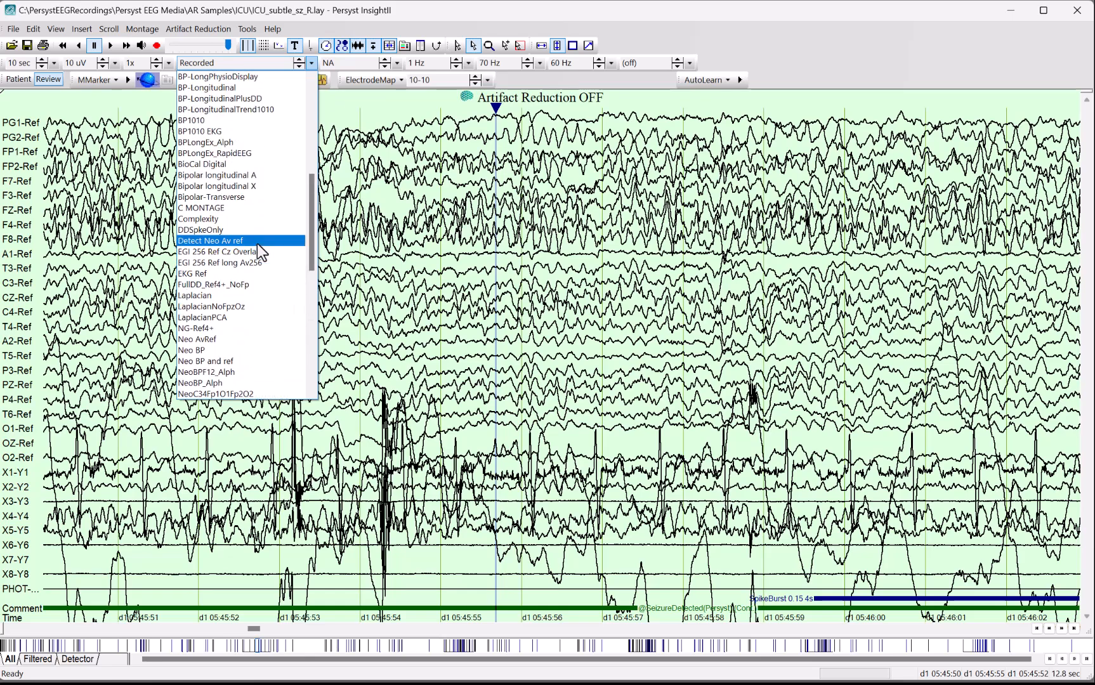
pyautogui.click(248, 177)
# Step: Page through the EEG to examine the seizure onset at the page beginning at d1 05:45:02
pyautogui.press('pagedown')
pyautogui.press('pagedown')
pyautogui.press('pagedown')
pyautogui.press('pagedown')
pyautogui.press('pagedown')
pyautogui.press('pagedown')
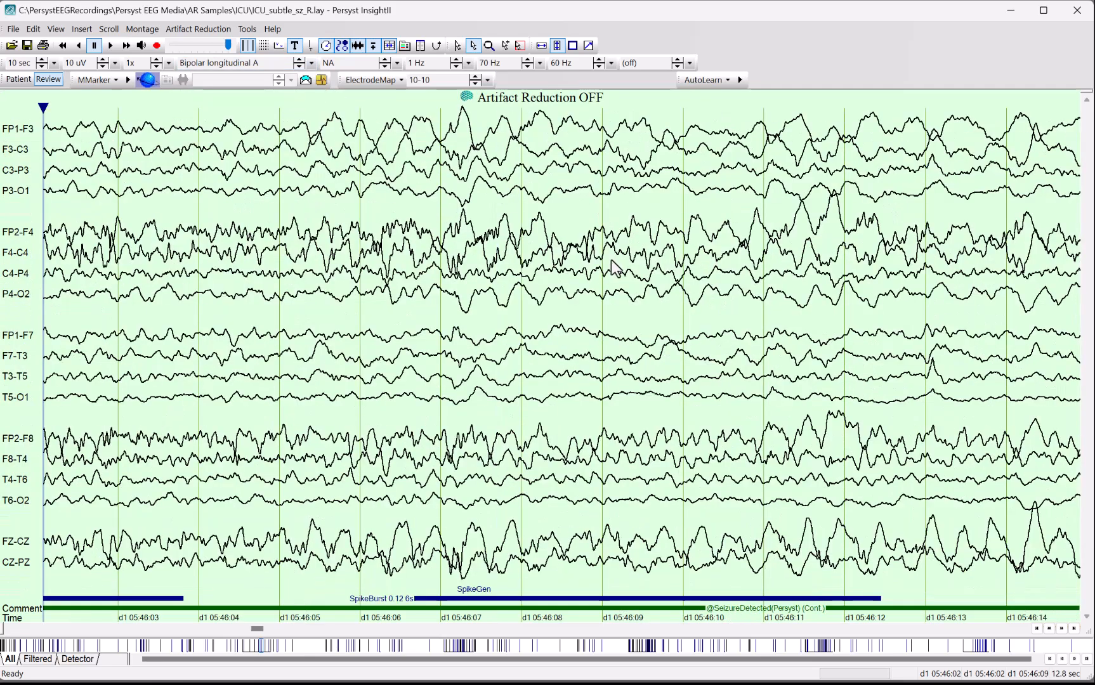
pyautogui.press('pageup')
pyautogui.press('pageup')
pyautogui.press('pageup')
pyautogui.press('pageup')
pyautogui.press('pageup')
pyautogui.press('pageup')
pyautogui.press('pageup')
pyautogui.press('pageup')
pyautogui.press('pageup')
pyautogui.press('pageup')
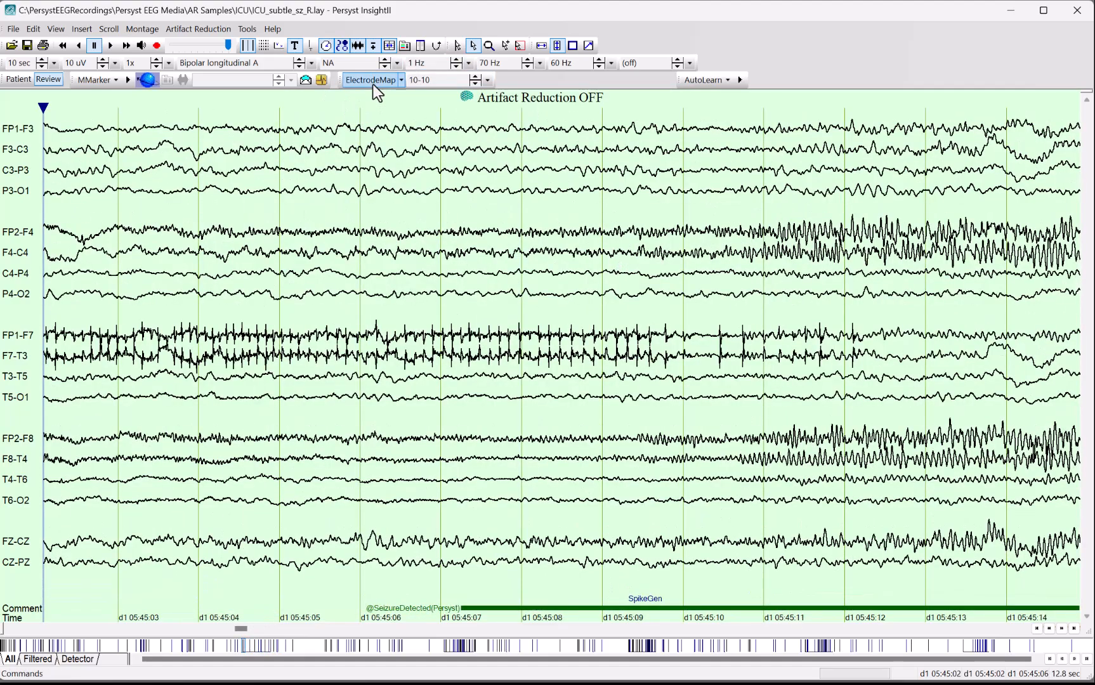
# Step: Apply the FFT DTAB Map analysis to the EEG page and delete its topographic maps
pyautogui.click(366, 63)
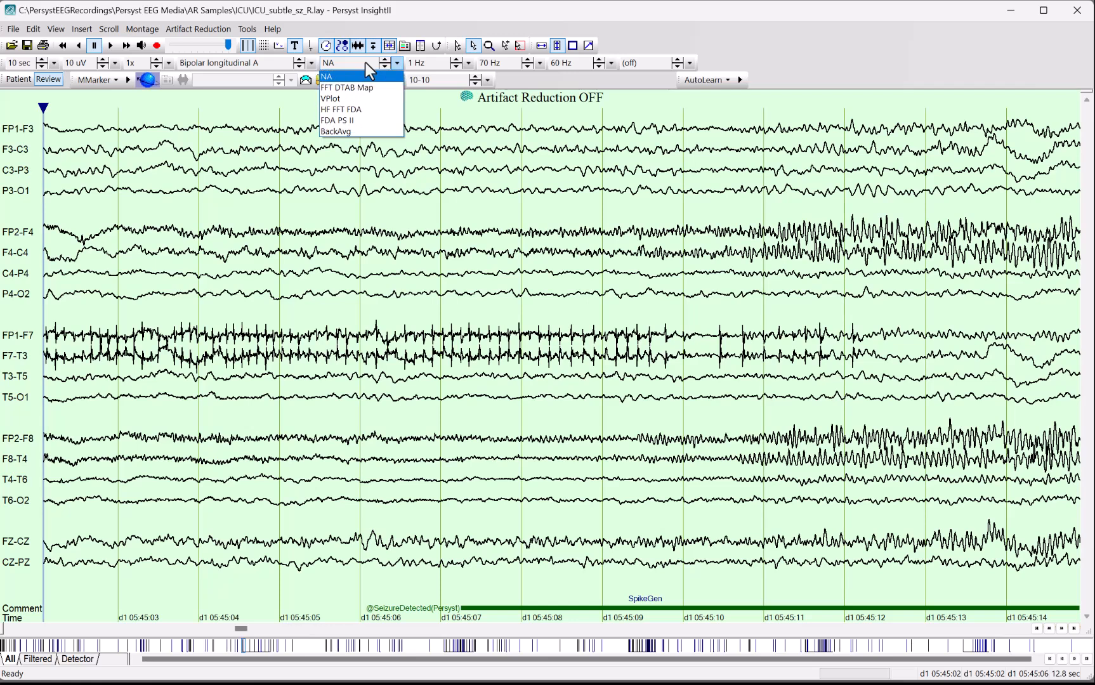
pyautogui.click(350, 89)
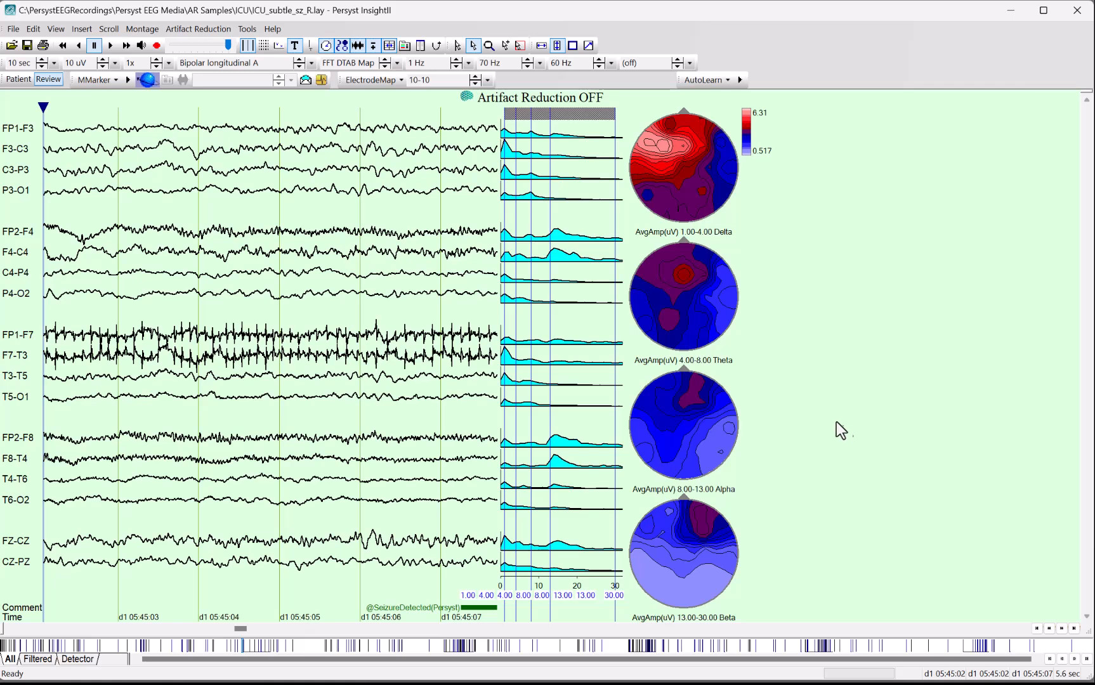
pyautogui.rightClick(679, 138)
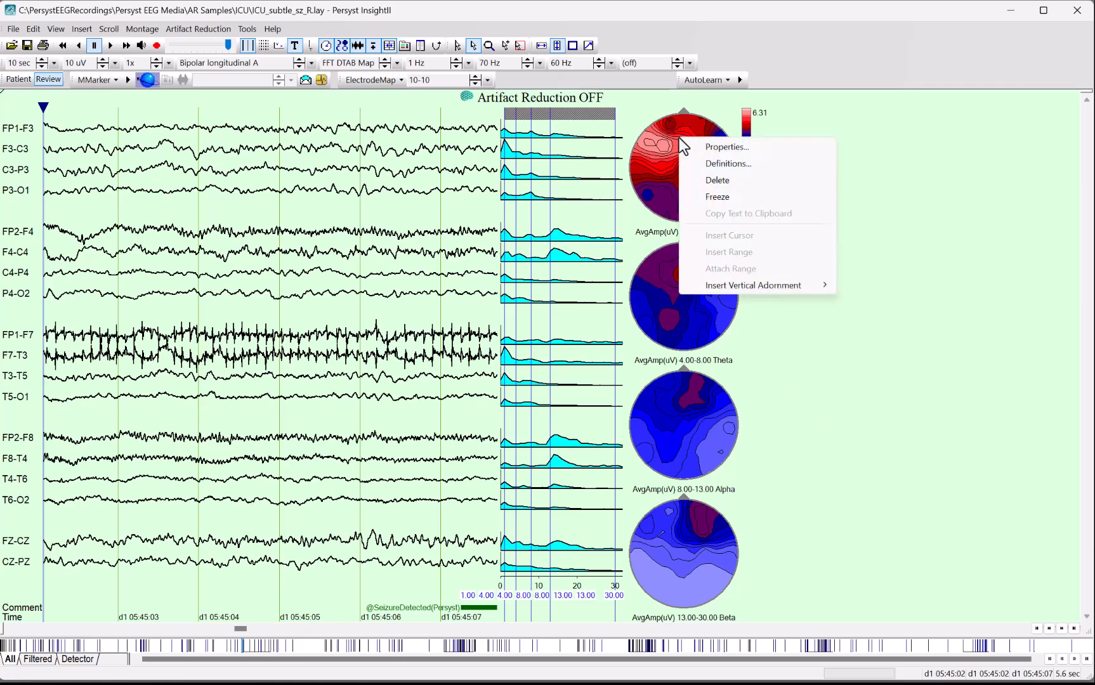
pyautogui.click(713, 181)
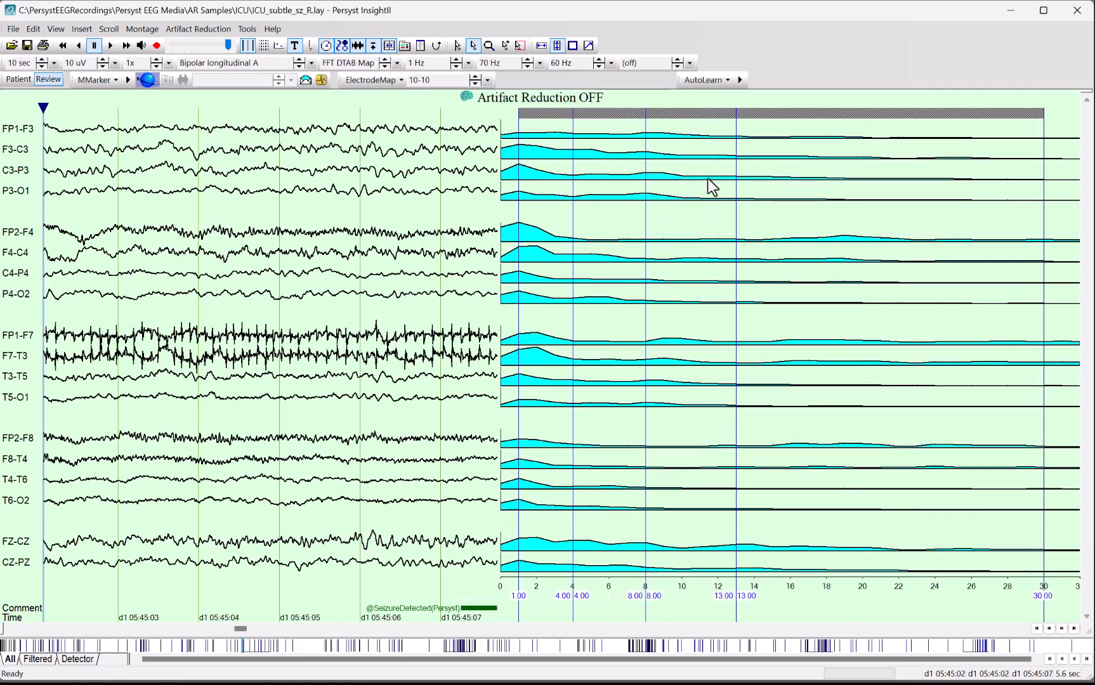
# Step: Examine the Frequency Domain Analysis and Data Ranges properties of the power spectra, then close them
pyautogui.rightClick(614, 160)
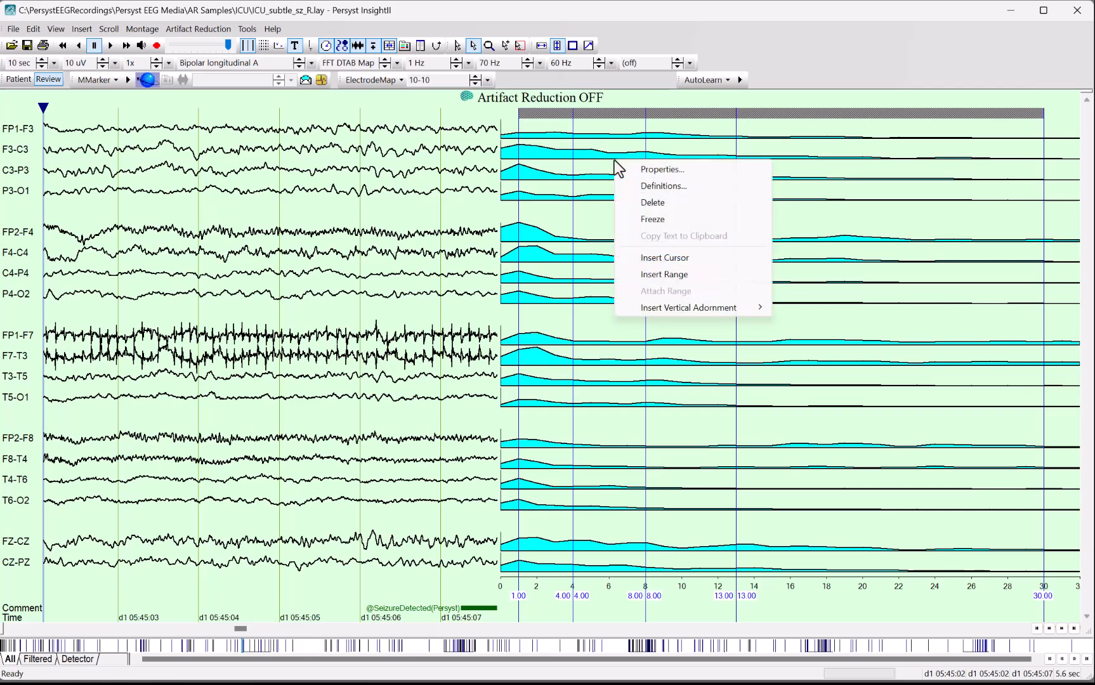
pyautogui.click(649, 169)
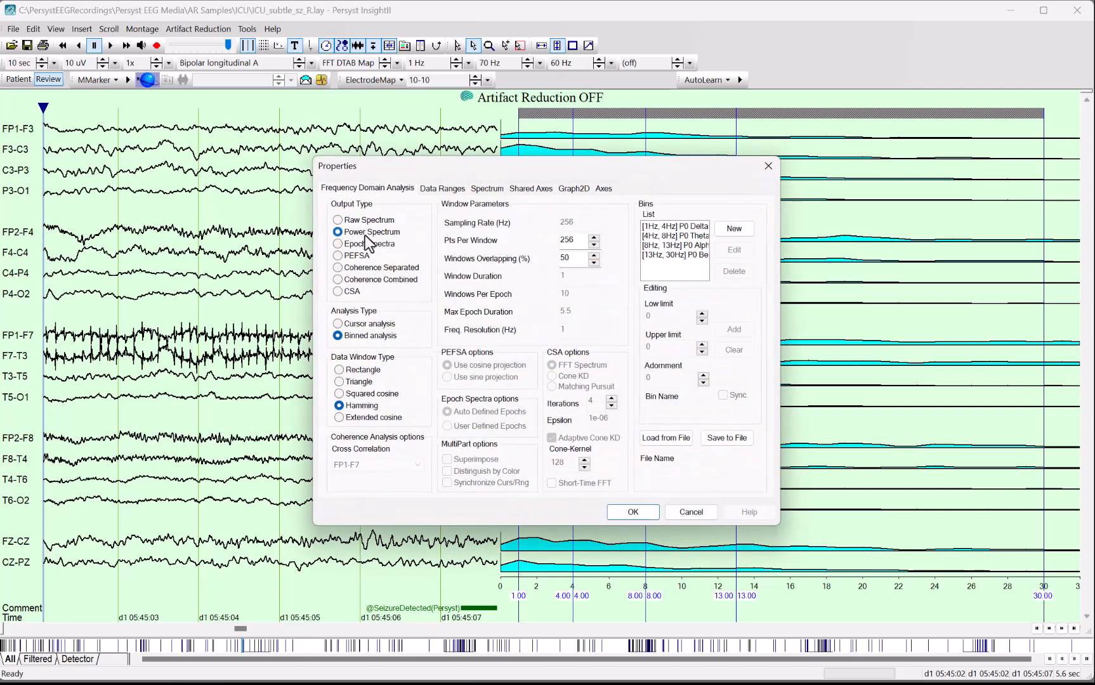
pyautogui.click(454, 191)
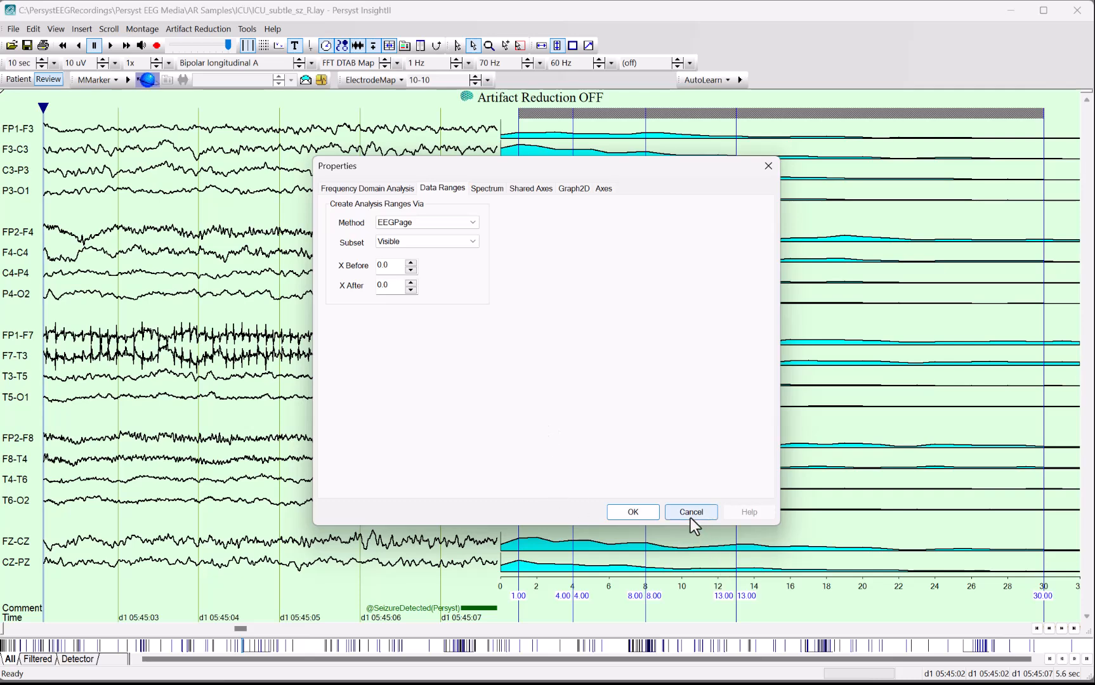
pyautogui.click(343, 190)
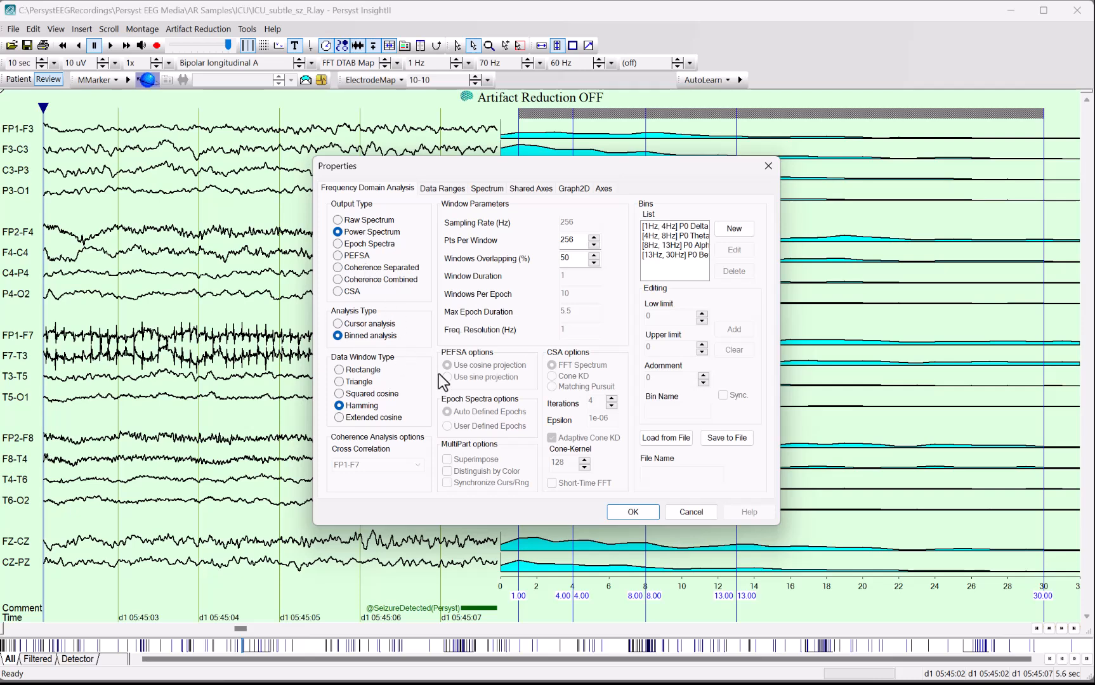
pyautogui.click(637, 512)
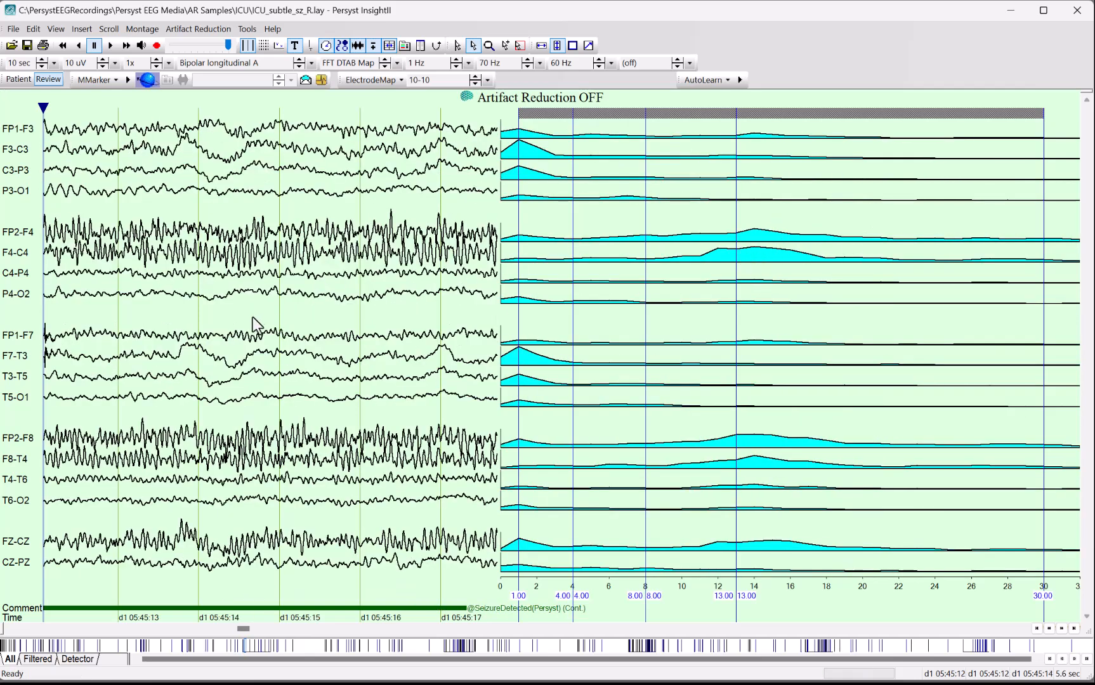
# Step: Move to the EEG page beginning at d1 05:45:17 and insert an FDA Table beside the power spectra
pyautogui.press('Left')
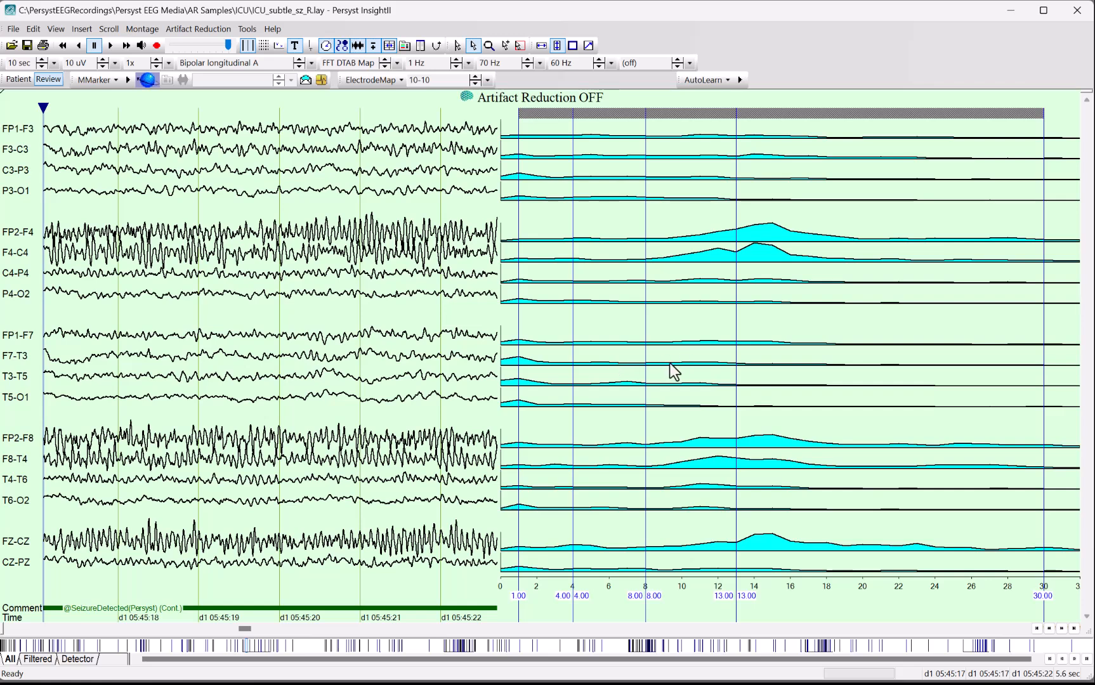
pyautogui.rightClick(733, 325)
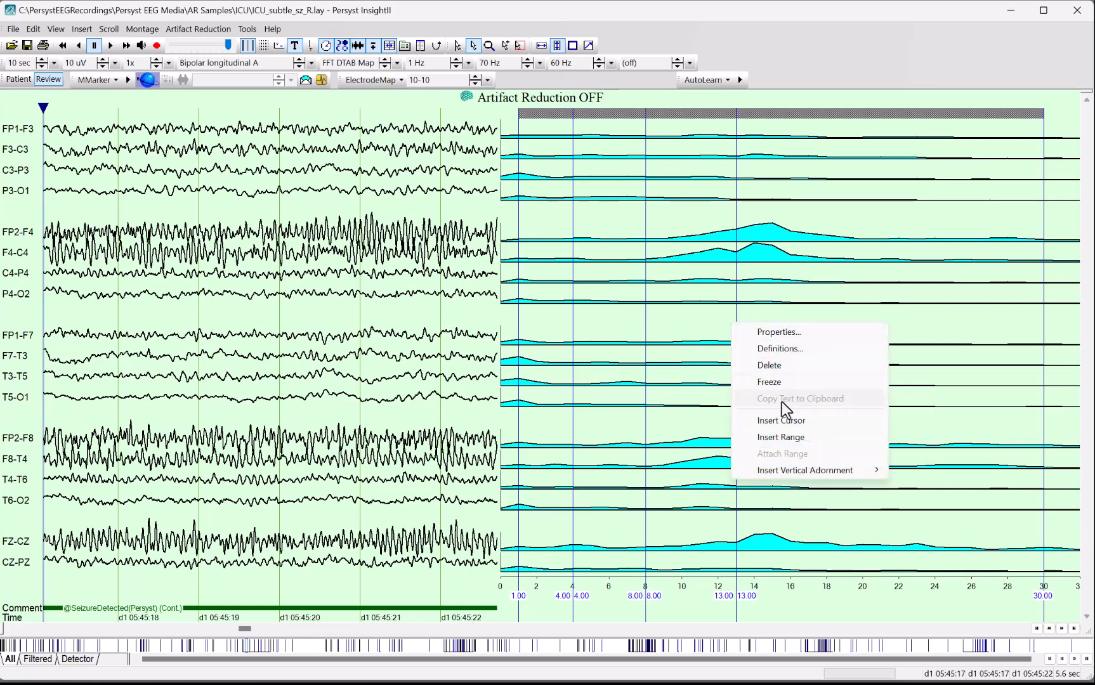
pyautogui.moveTo(788, 471)
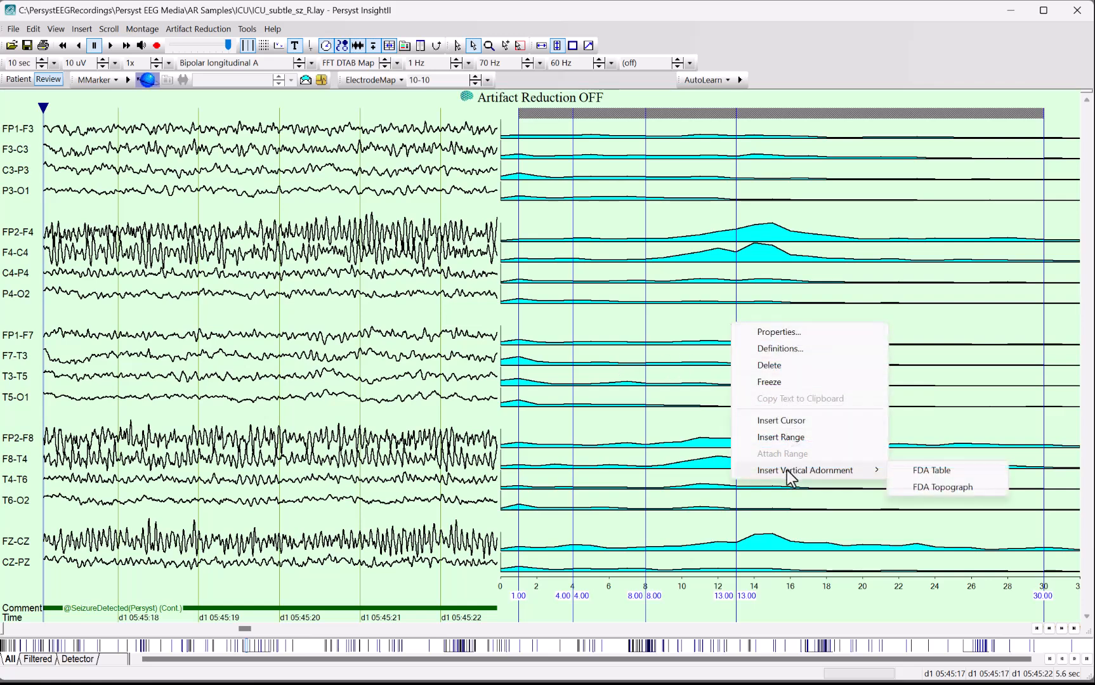
pyautogui.click(951, 472)
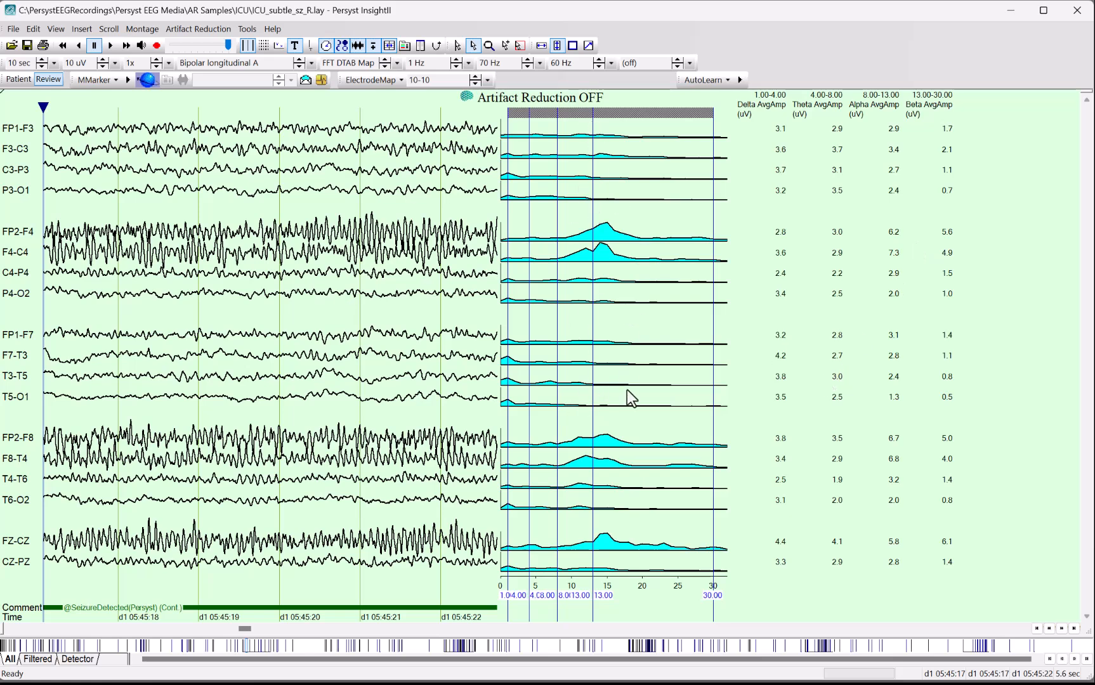
# Step: Add the fPeak peak-frequency method to the FDA table, keeping the AvgAmp method and Calculate Amplitude enabled
pyautogui.rightClick(819, 312)
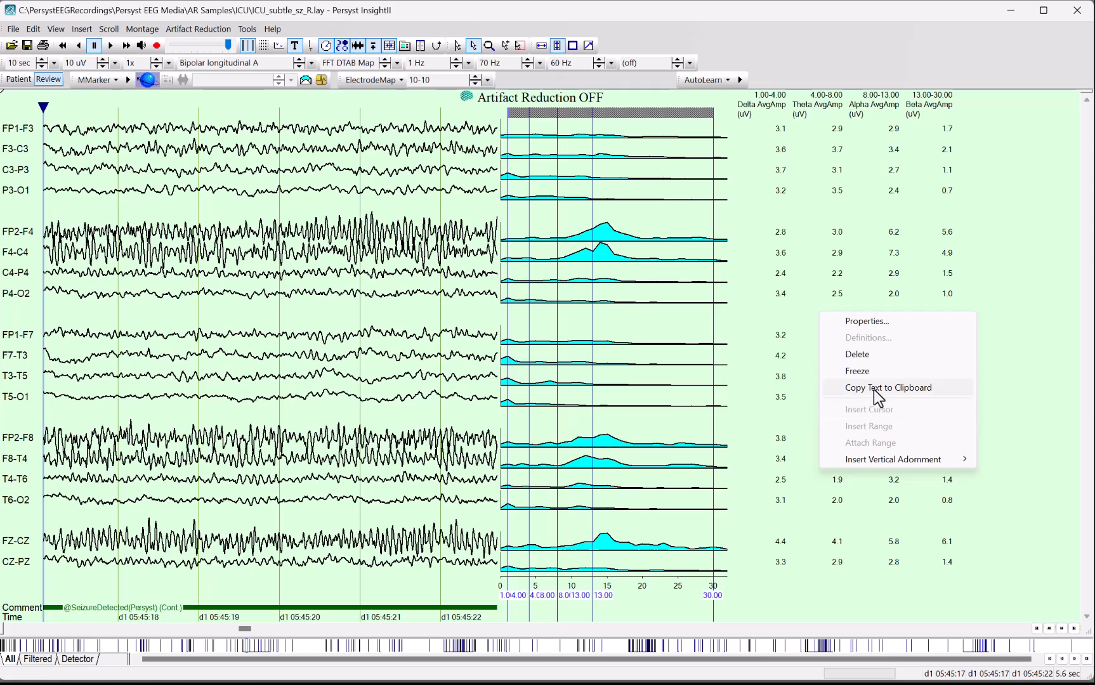
pyautogui.rightClick(635, 240)
pyautogui.rightClick(783, 187)
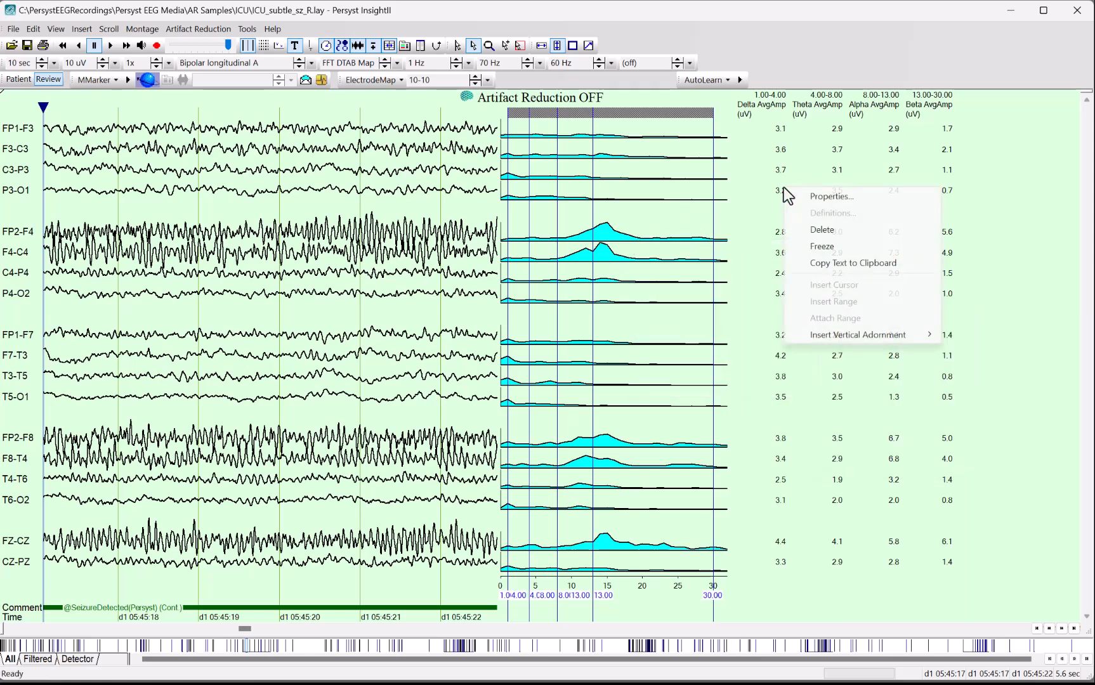
pyautogui.click(827, 197)
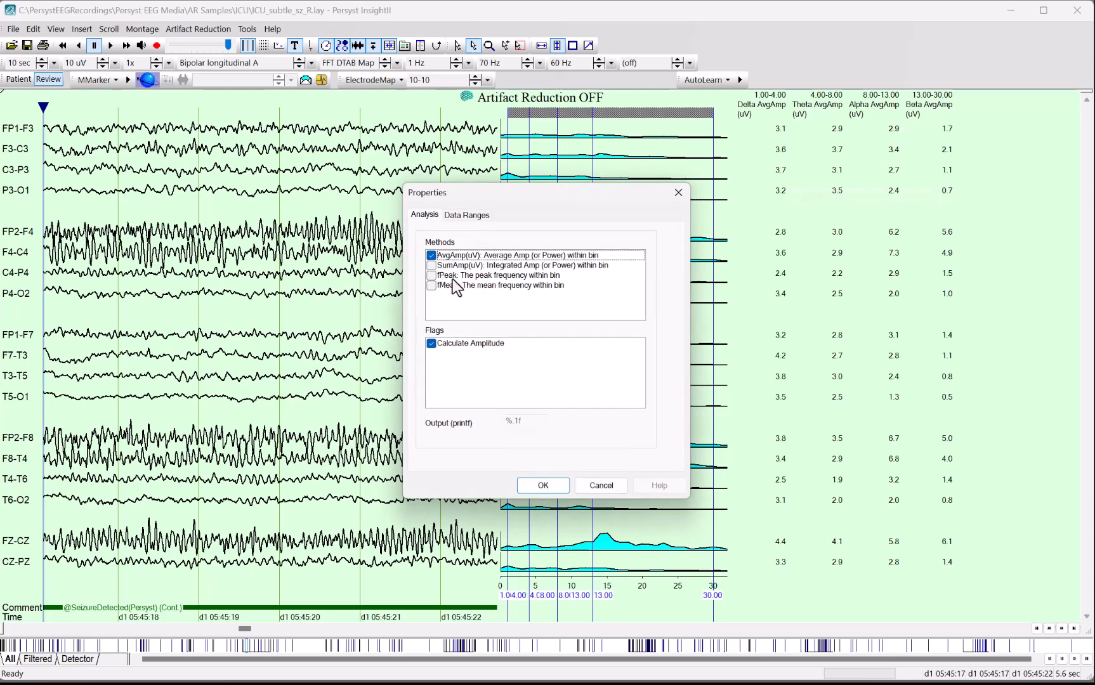
pyautogui.click(431, 275)
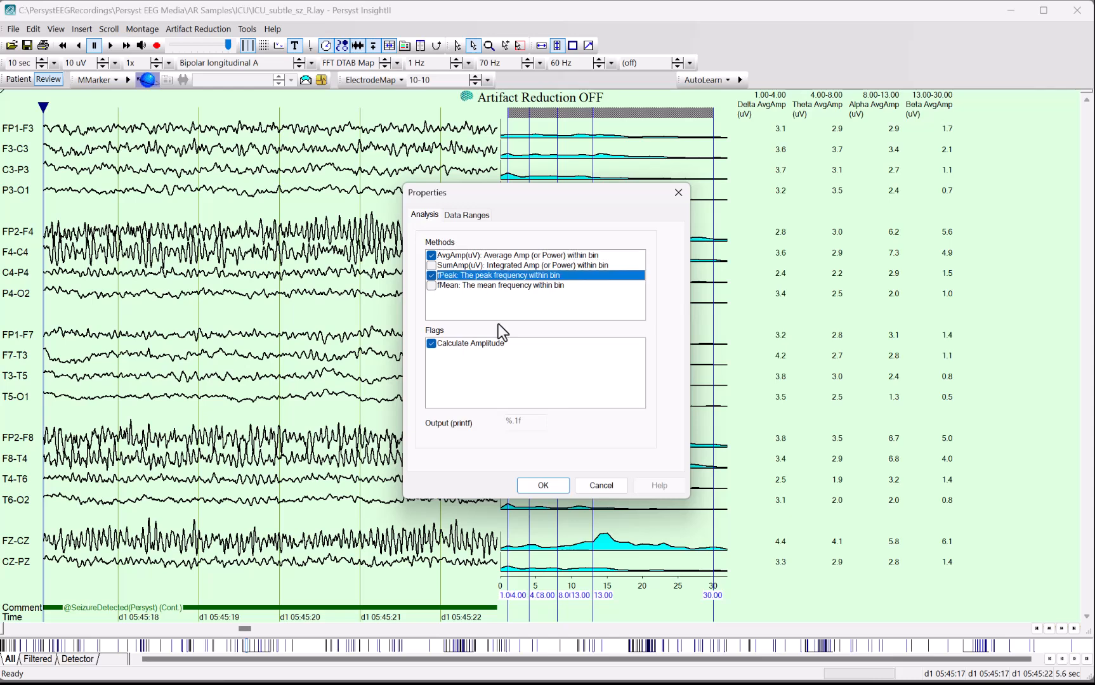
pyautogui.click(543, 486)
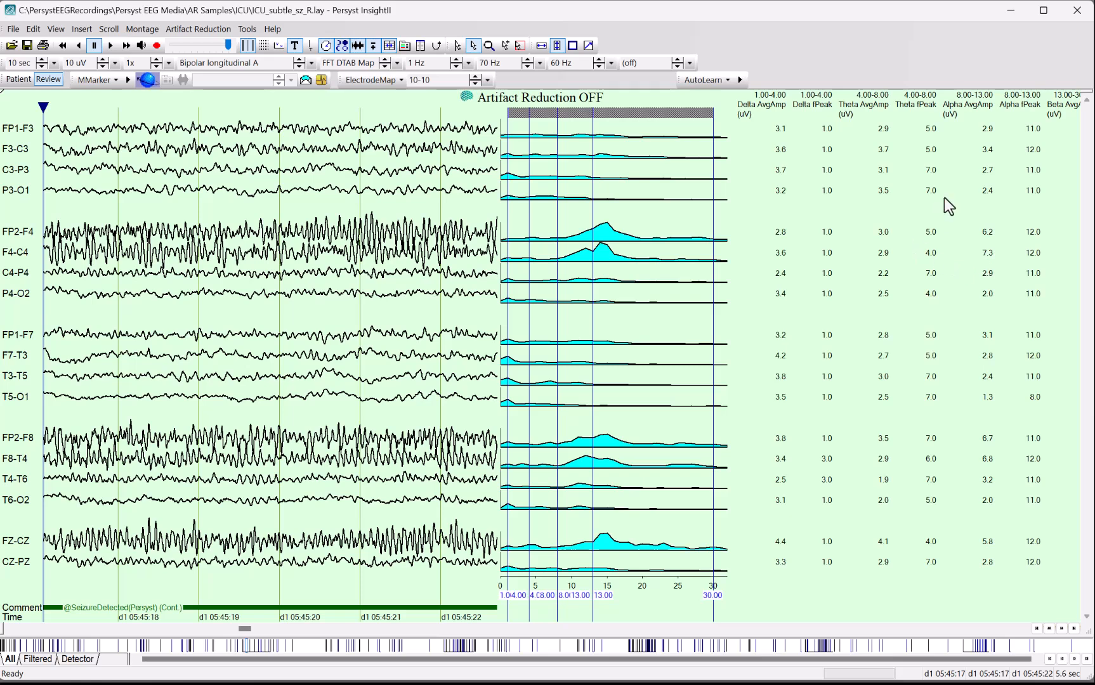
# Step: Set the EEG page's analysis to NA and look over the vertical adornments available for insertion
pyautogui.click(355, 63)
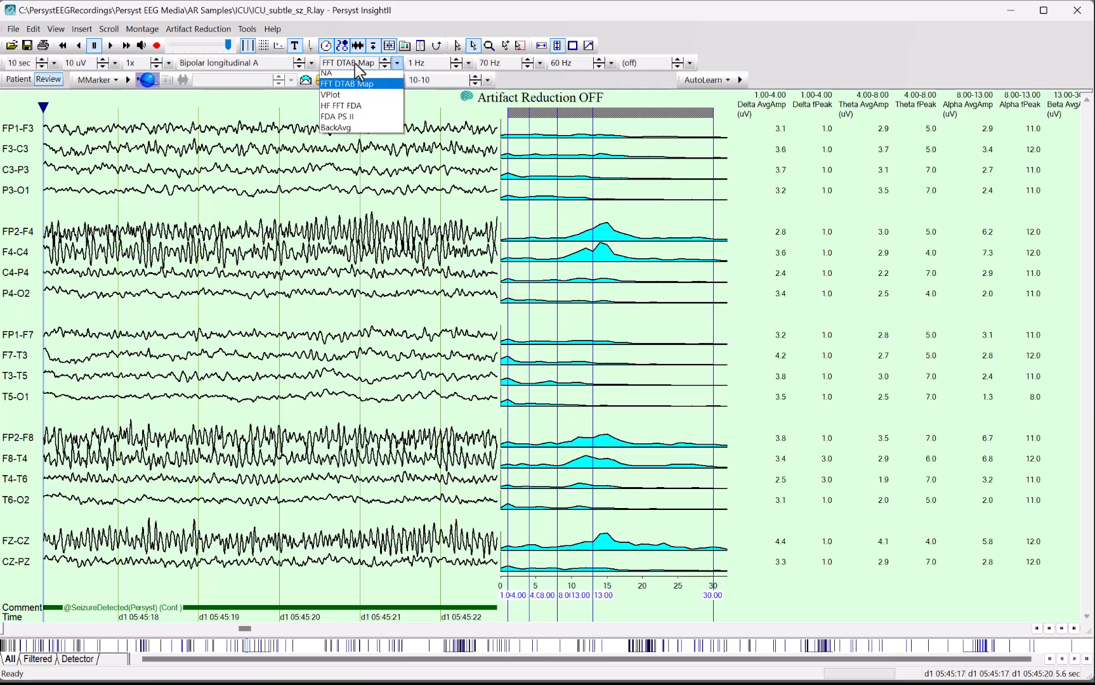
pyautogui.click(353, 76)
pyautogui.rightClick(675, 161)
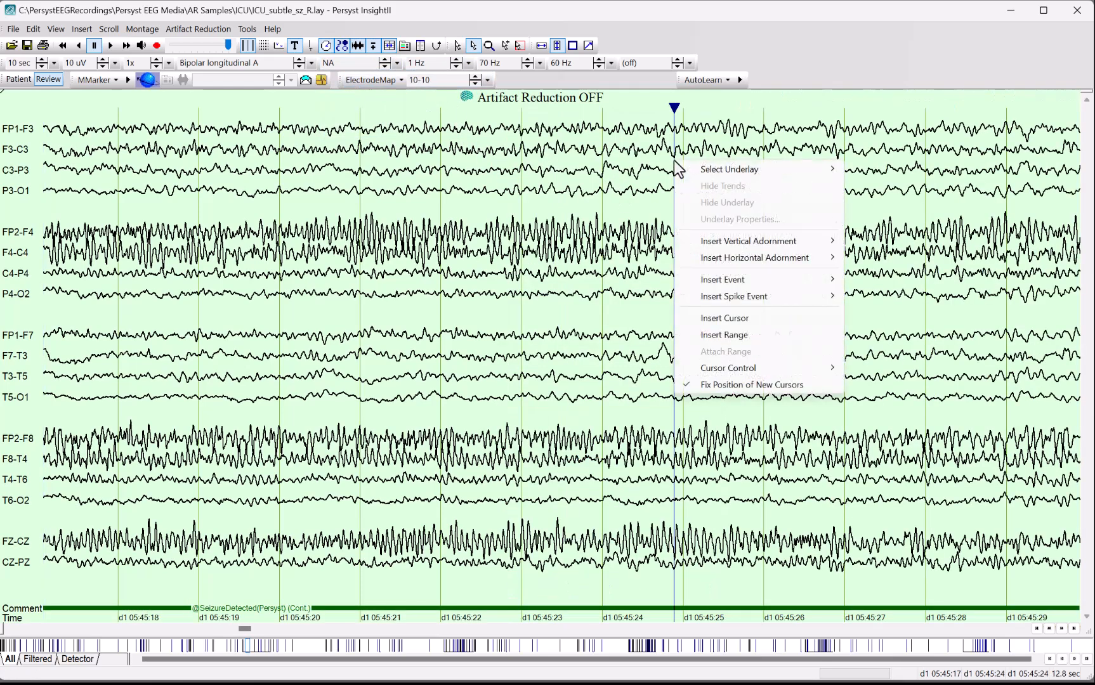
pyautogui.moveTo(751, 242)
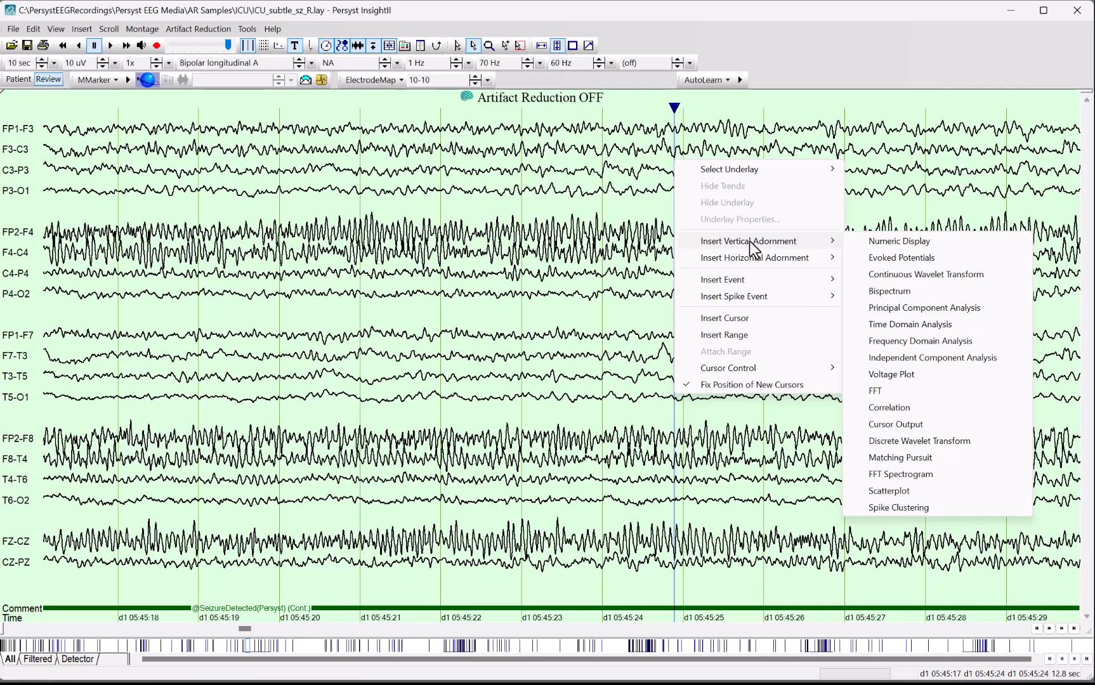
pyautogui.click(377, 203)
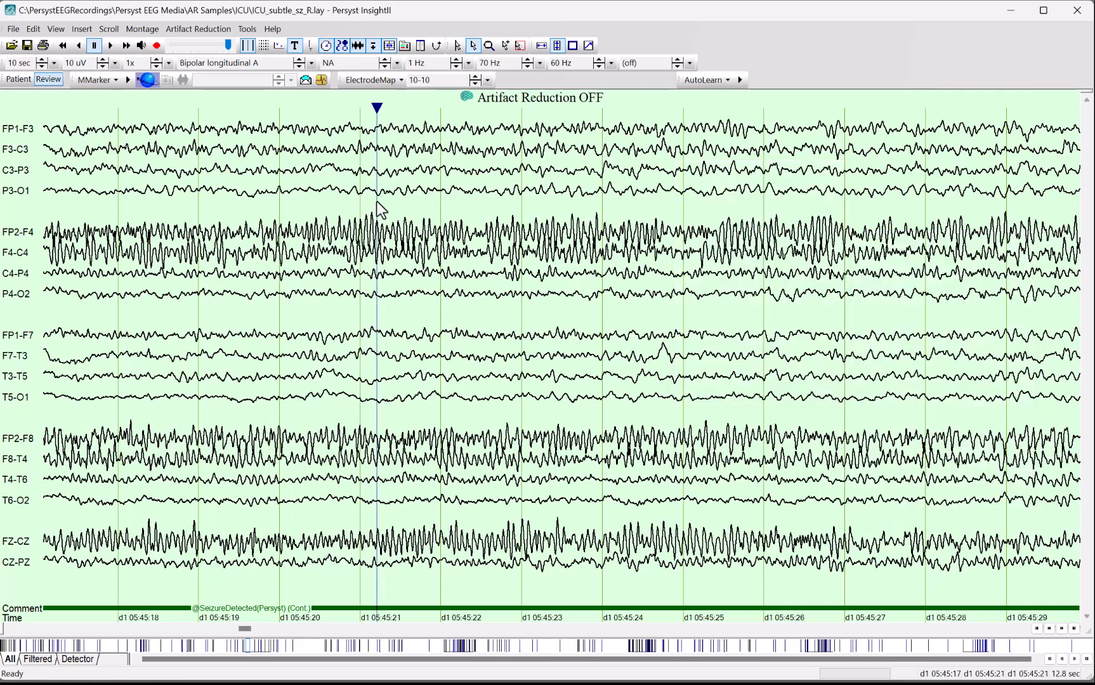
# Step: Close InsightII and switch to the Persyst window, showing the EEG and the ThetaByChannel trends in split screen
pyautogui.click(1085, 14)
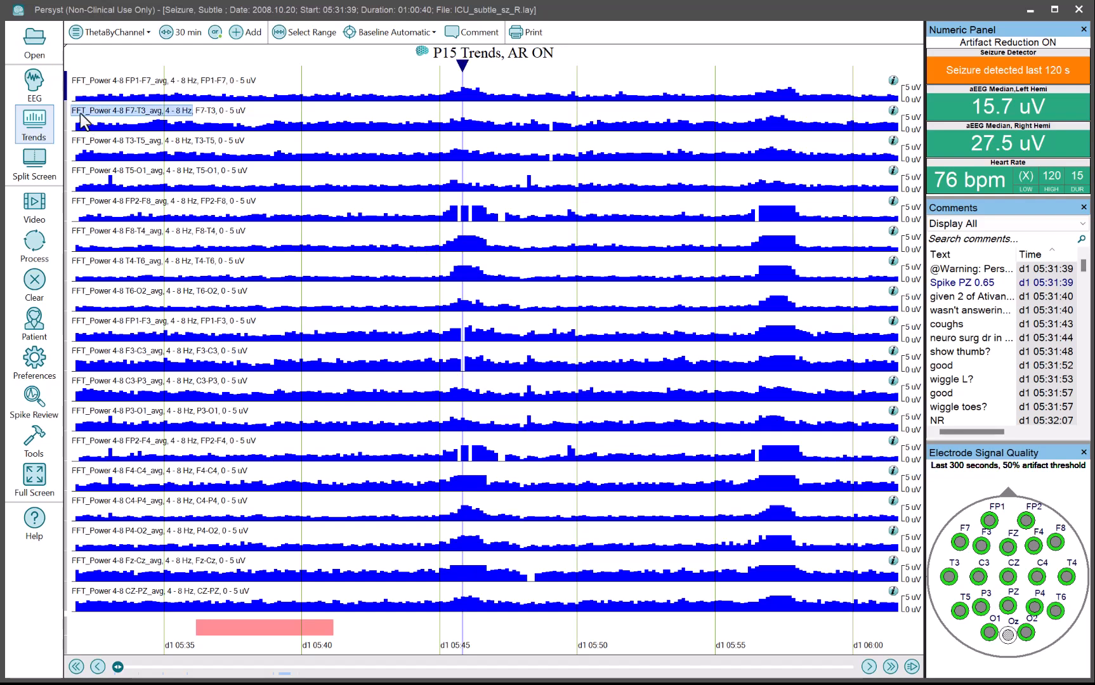
pyautogui.click(34, 162)
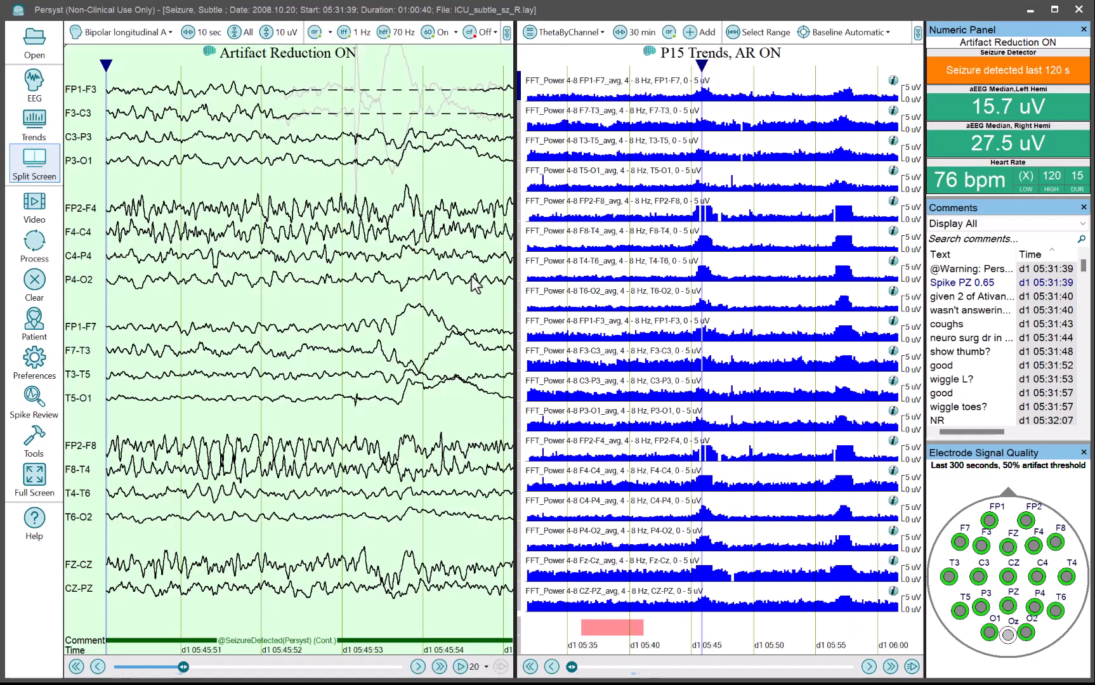